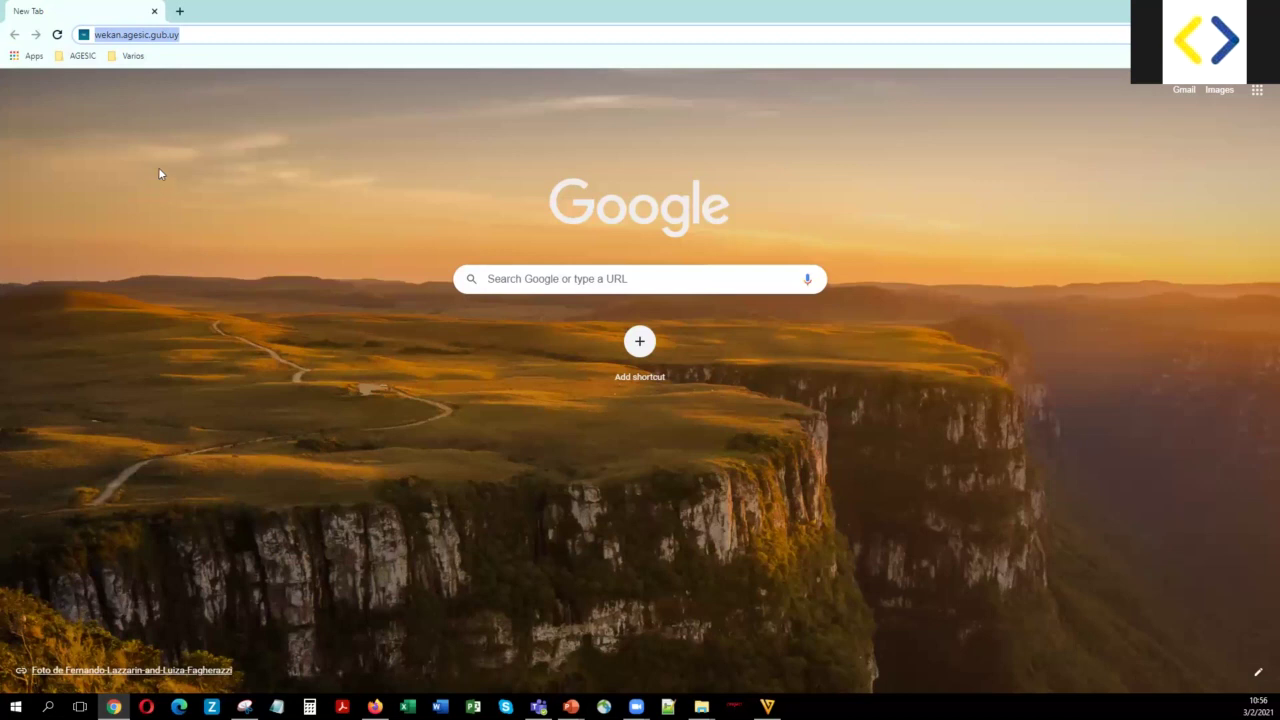
# Step: Open wekan.agesic.gub.uy and sign in with the account details already filled in
pyautogui.click(190, 37)
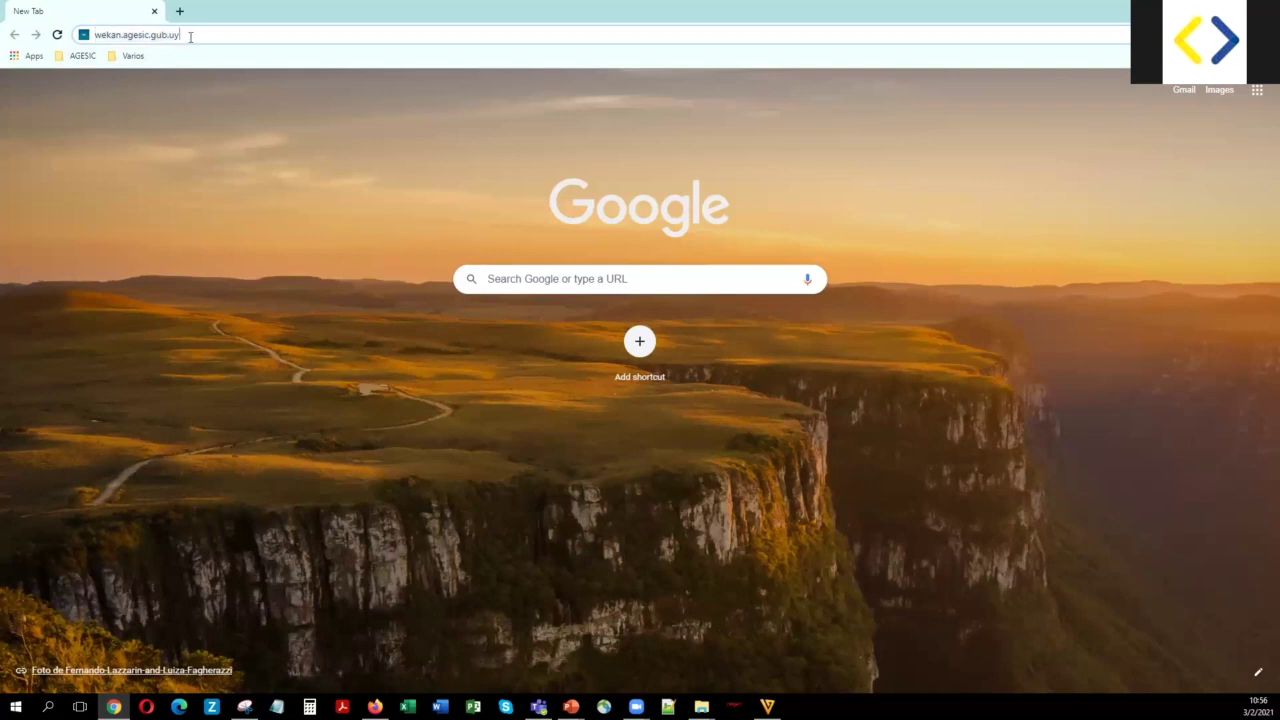
pyautogui.press('Return')
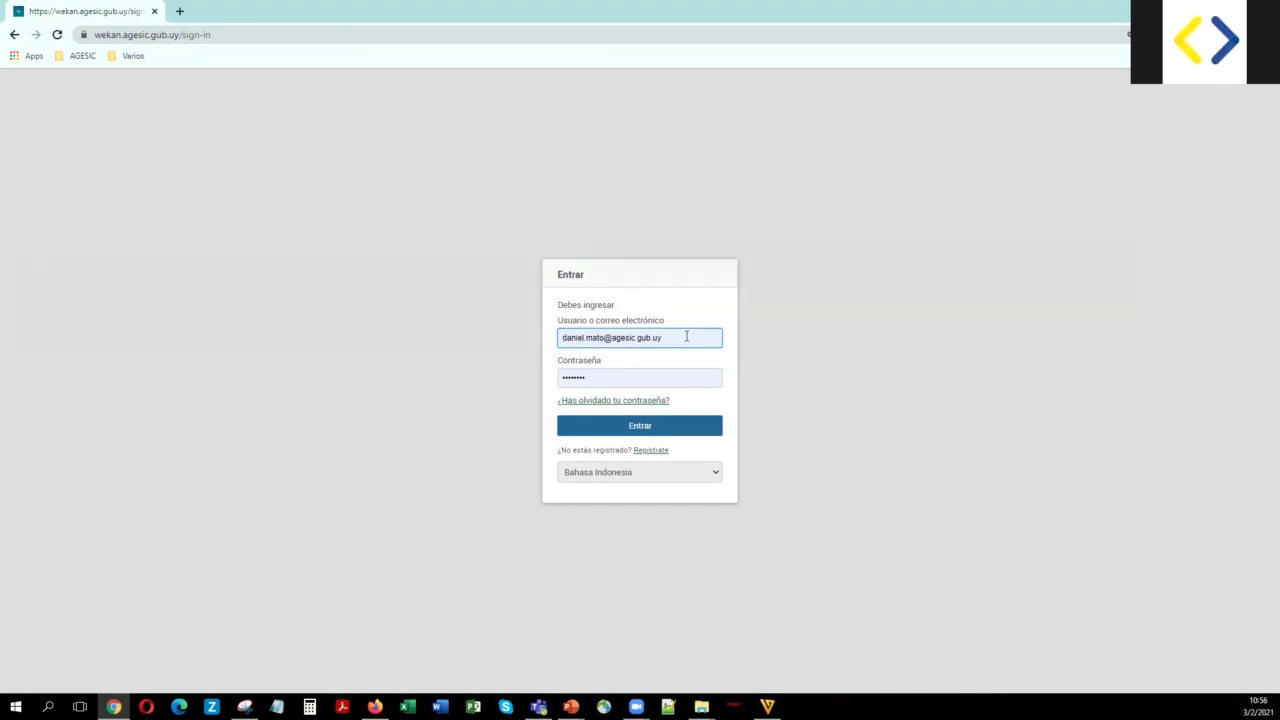
pyautogui.click(645, 428)
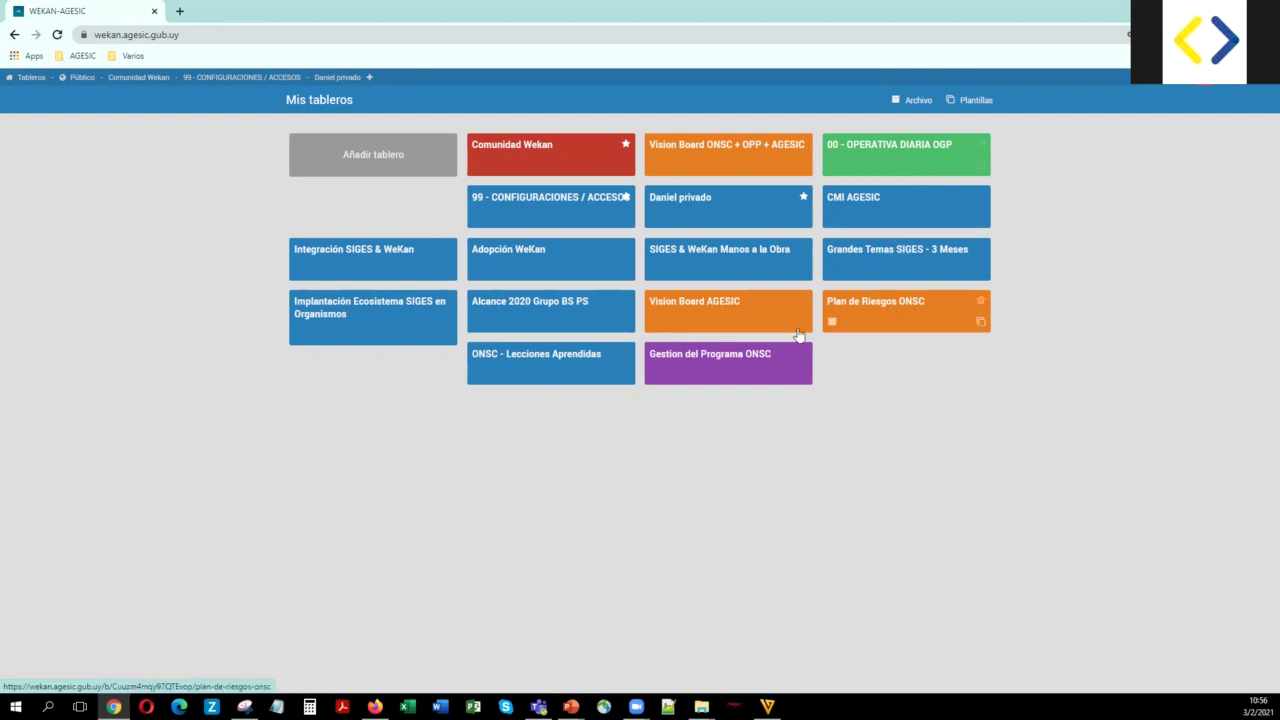
pyautogui.click(1243, 88)
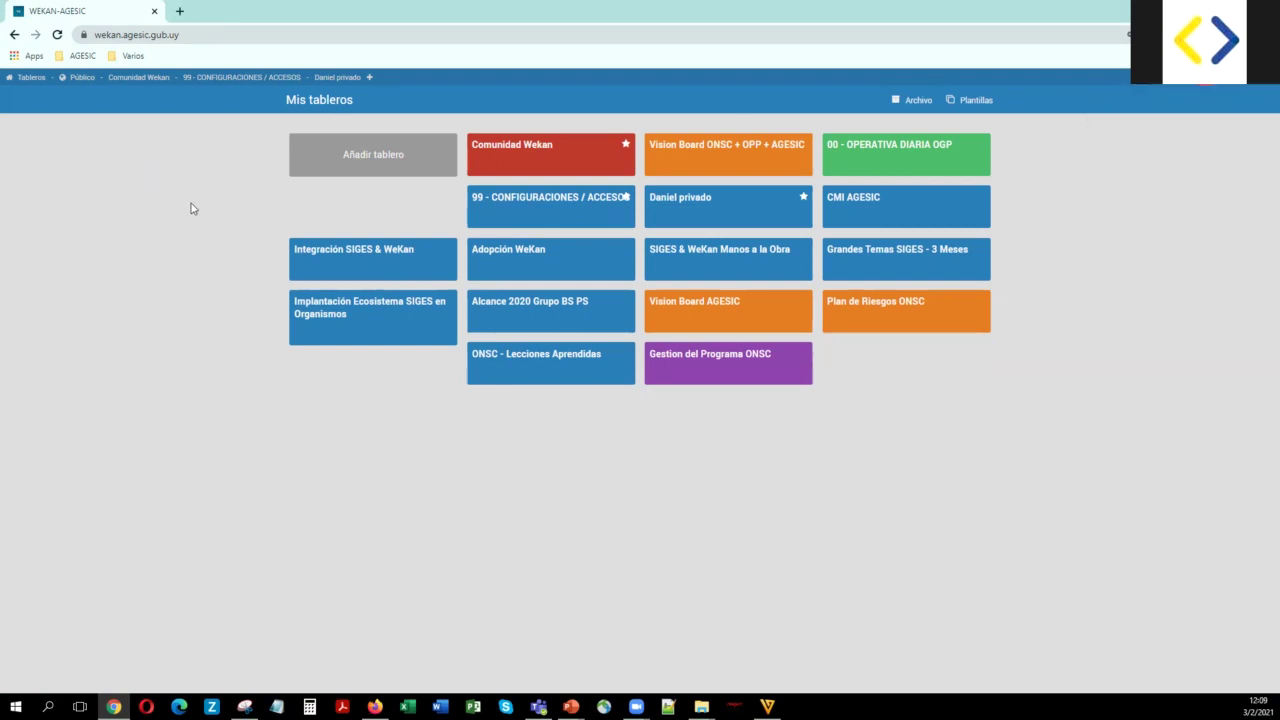
# Step: Create a private board titled "TABLERO DE PRUEBAS"
pyautogui.click(377, 159)
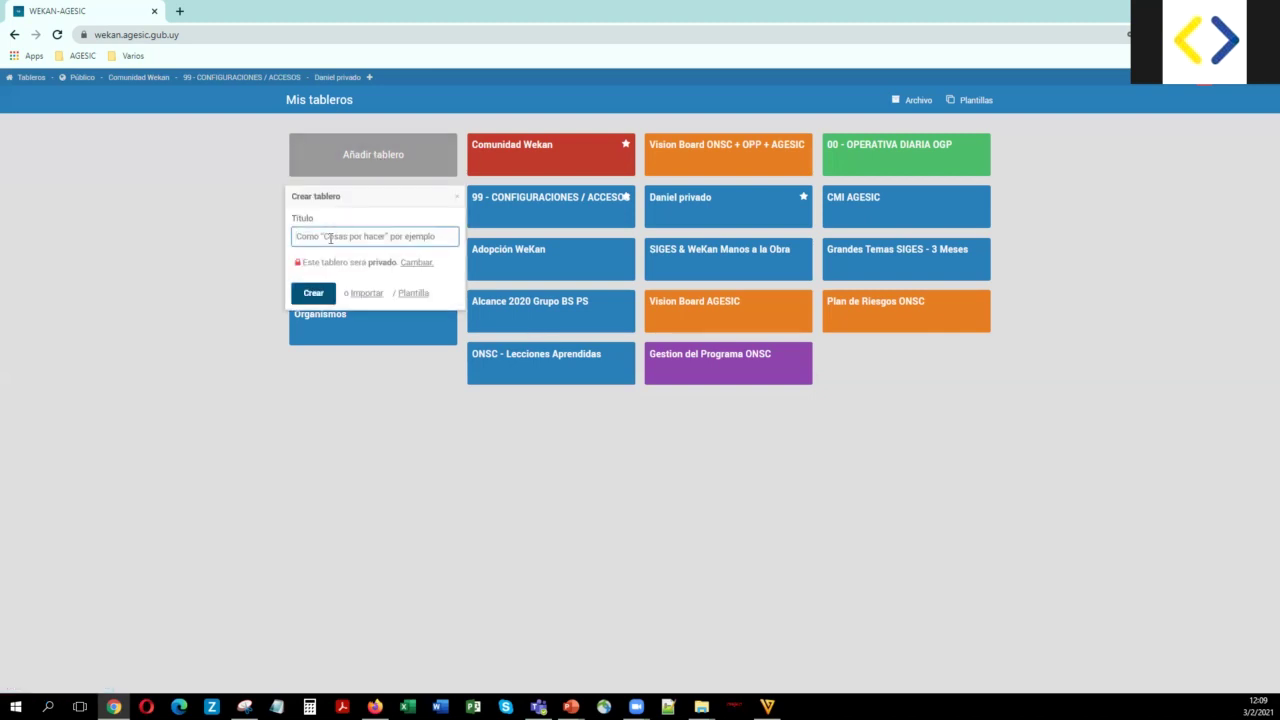
pyautogui.write('TABLERO DE PRUEBAS')
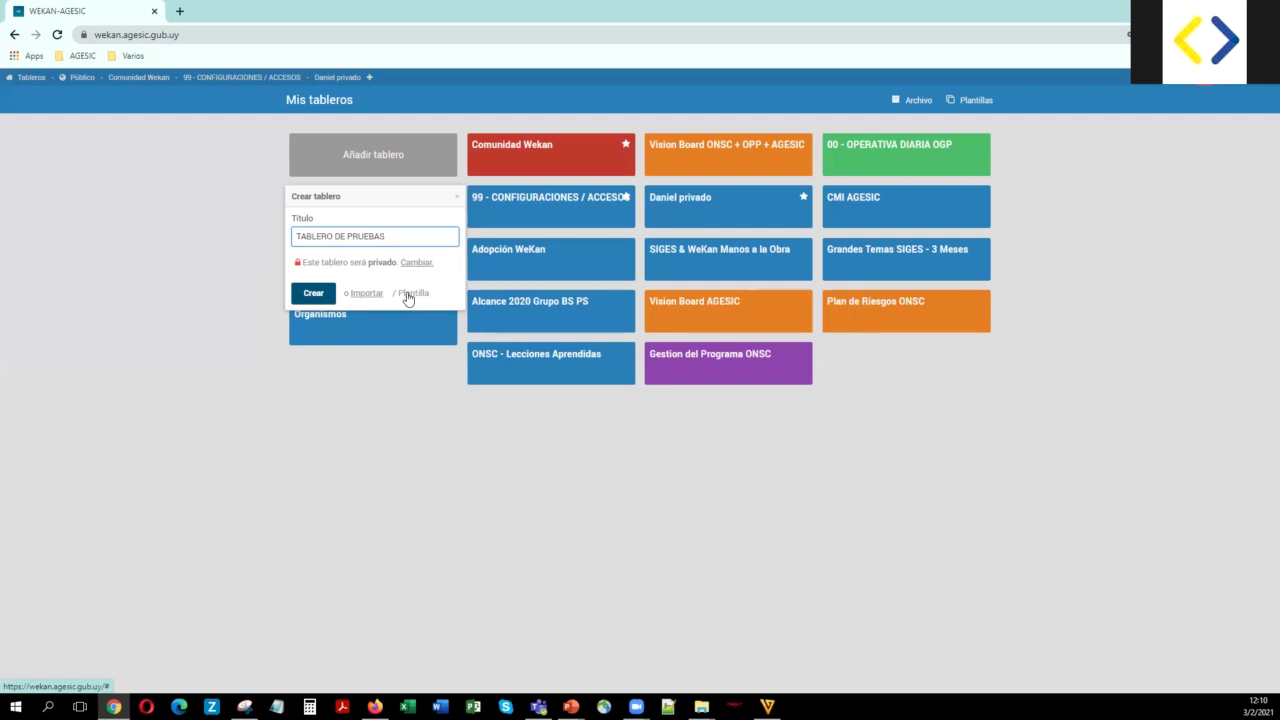
pyautogui.click(312, 293)
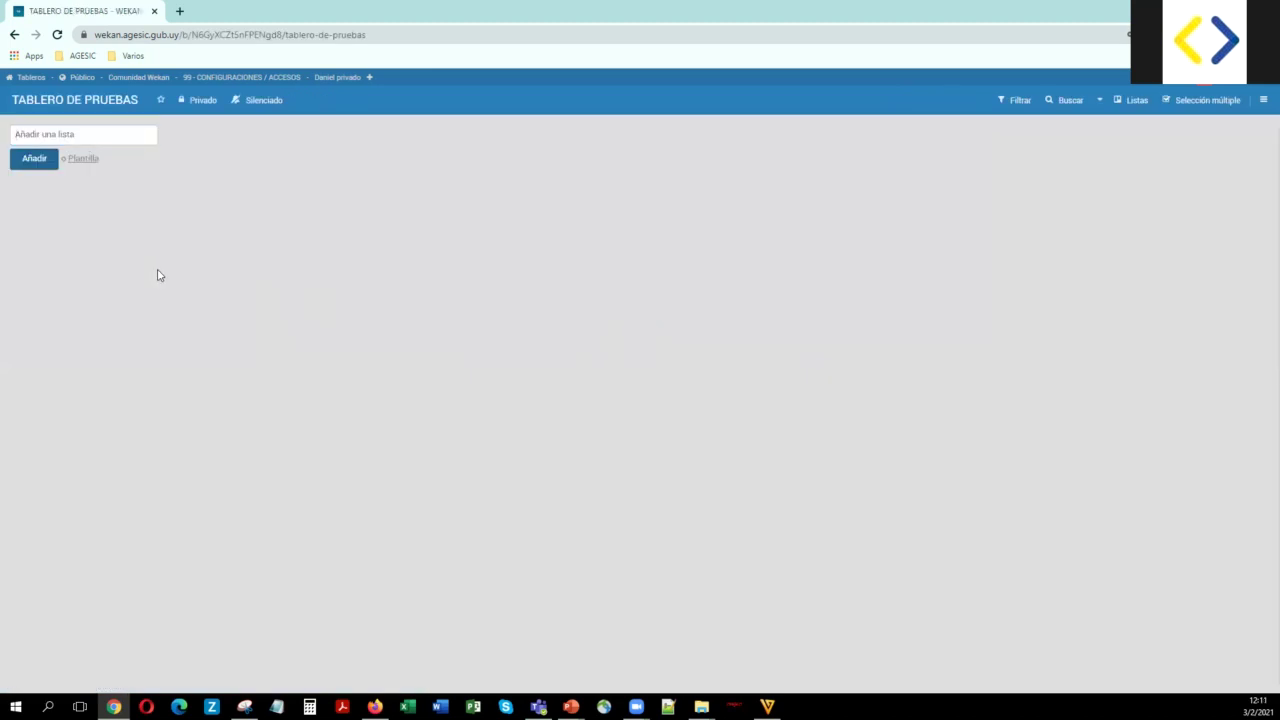
# Step: Add three lists to the board named "Ideas o Pendientes", "Esta semana" and "Terminadas"
pyautogui.click(81, 134)
pyautogui.write('Ideas o Pendientes')
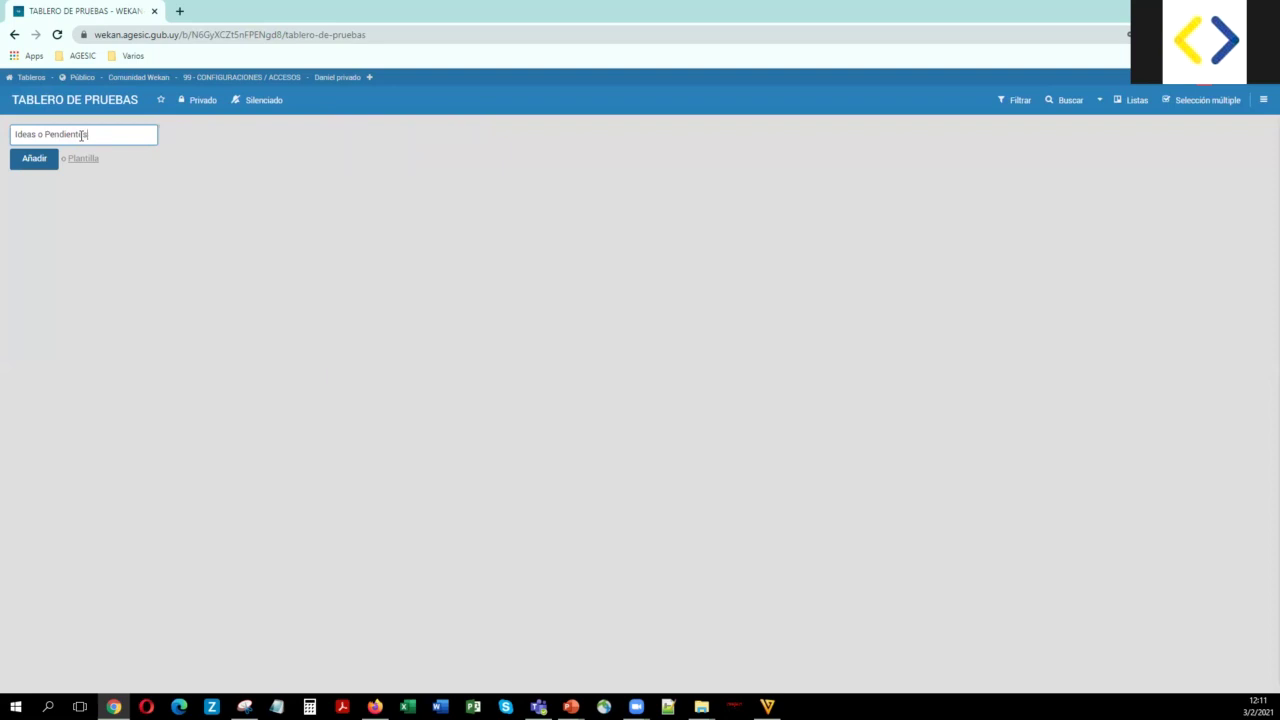
pyautogui.click(36, 163)
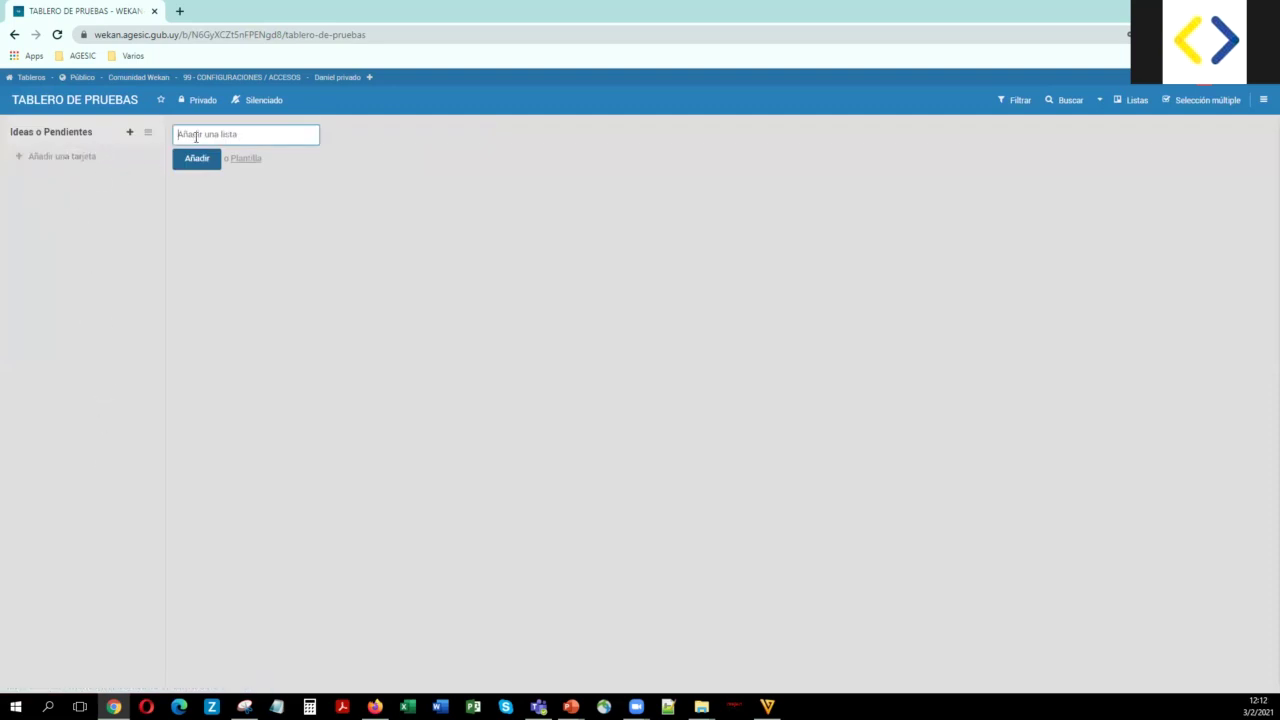
pyautogui.write('Esta semana')
pyautogui.click(202, 164)
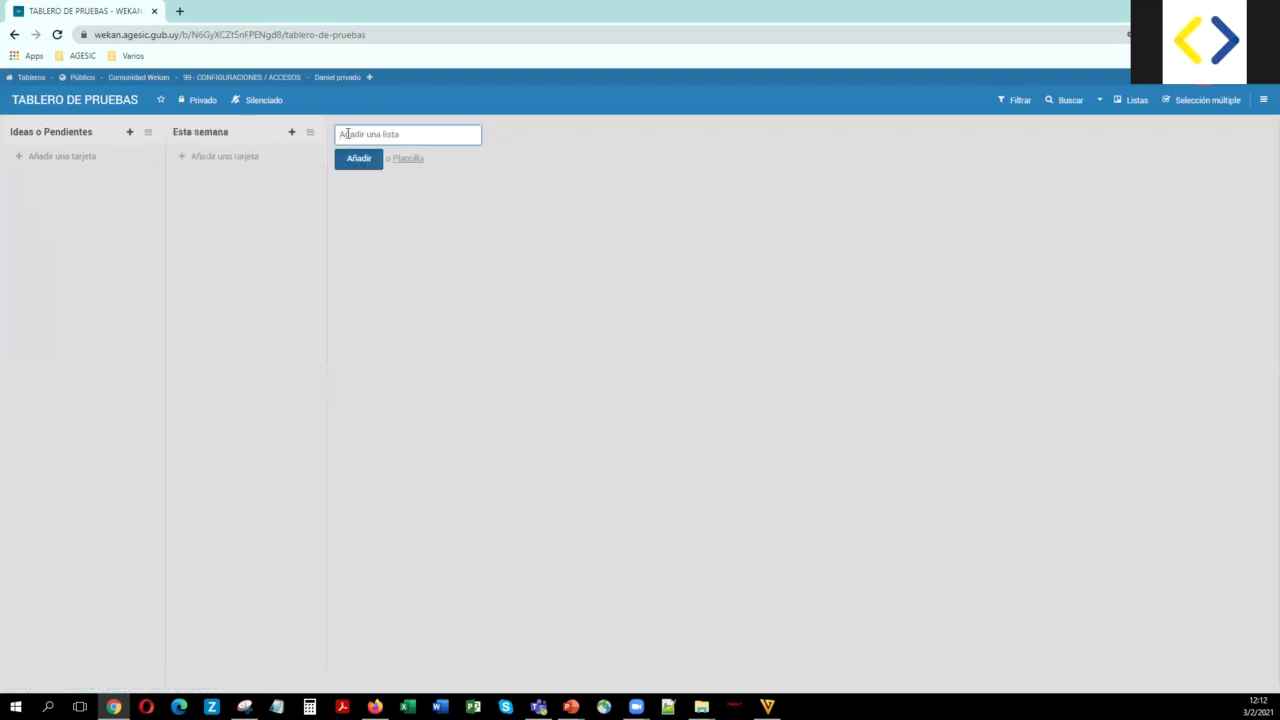
pyautogui.write('Tr')
pyautogui.write('rminadas')
pyautogui.click(352, 162)
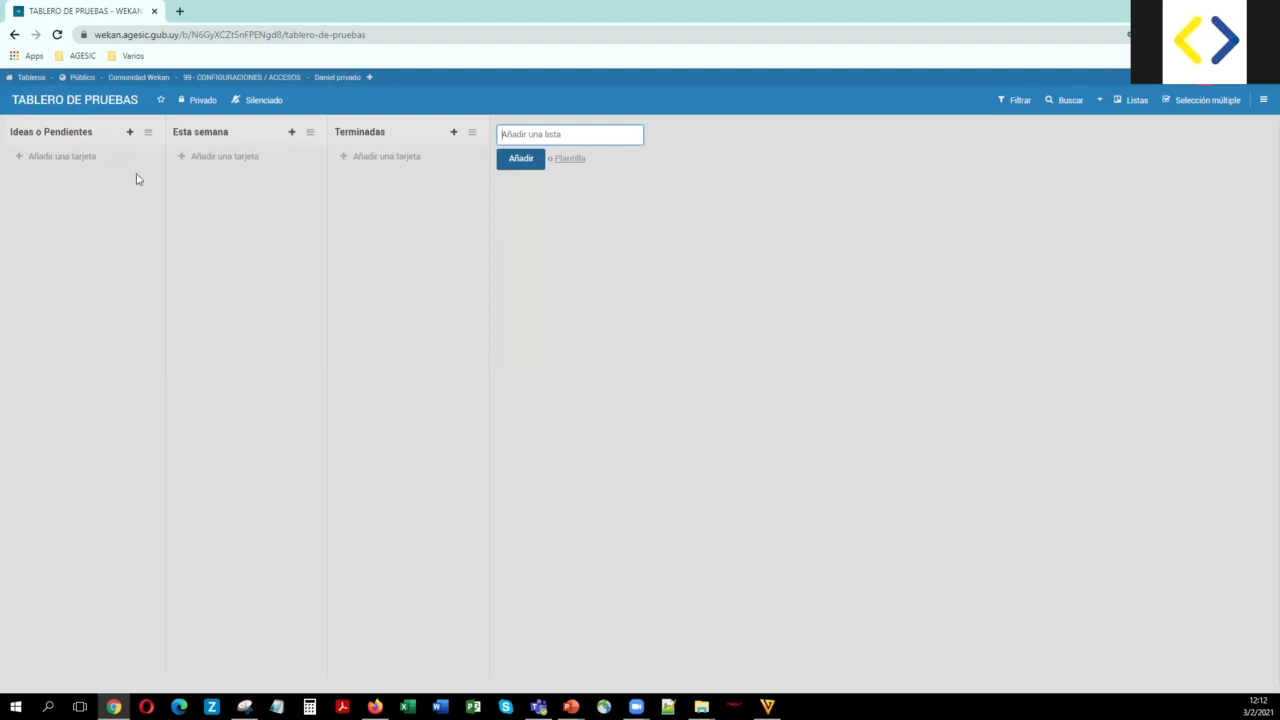
# Step: Add a card named "Tarjeta 1" to the "Ideas o Pendientes" list
pyautogui.click(37, 166)
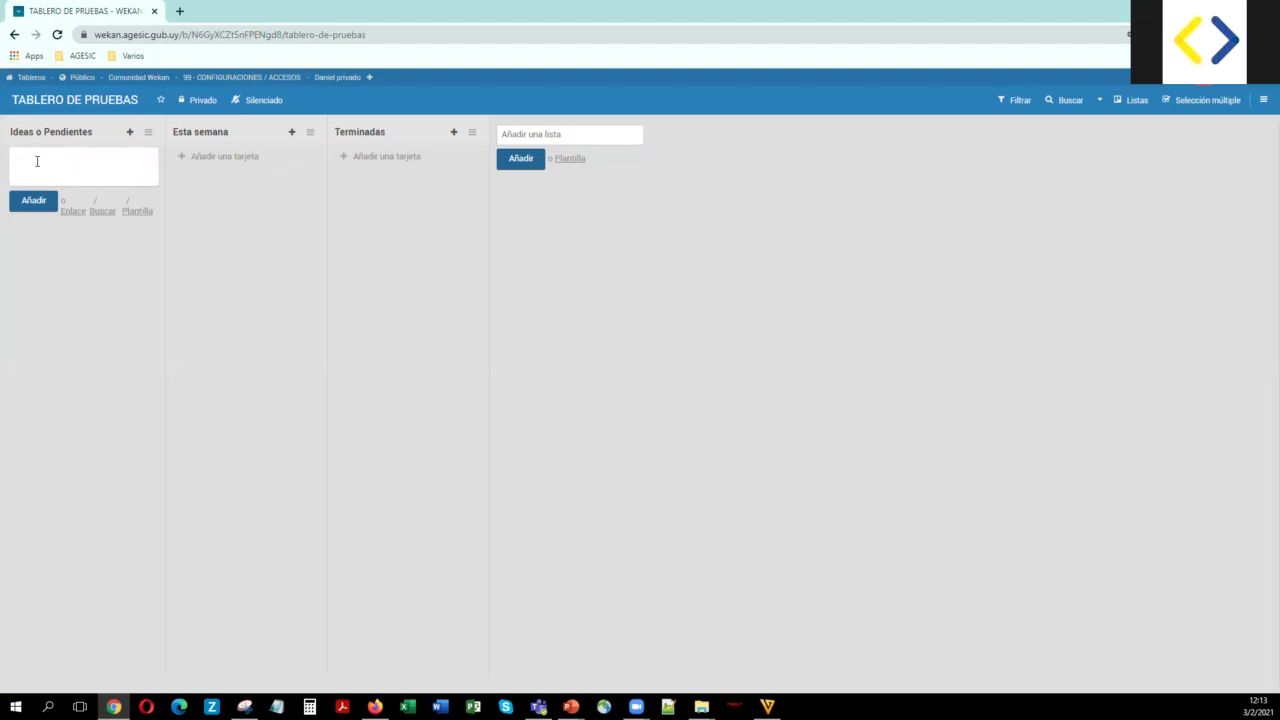
pyautogui.write('Tarjeta 1')
pyautogui.click(35, 204)
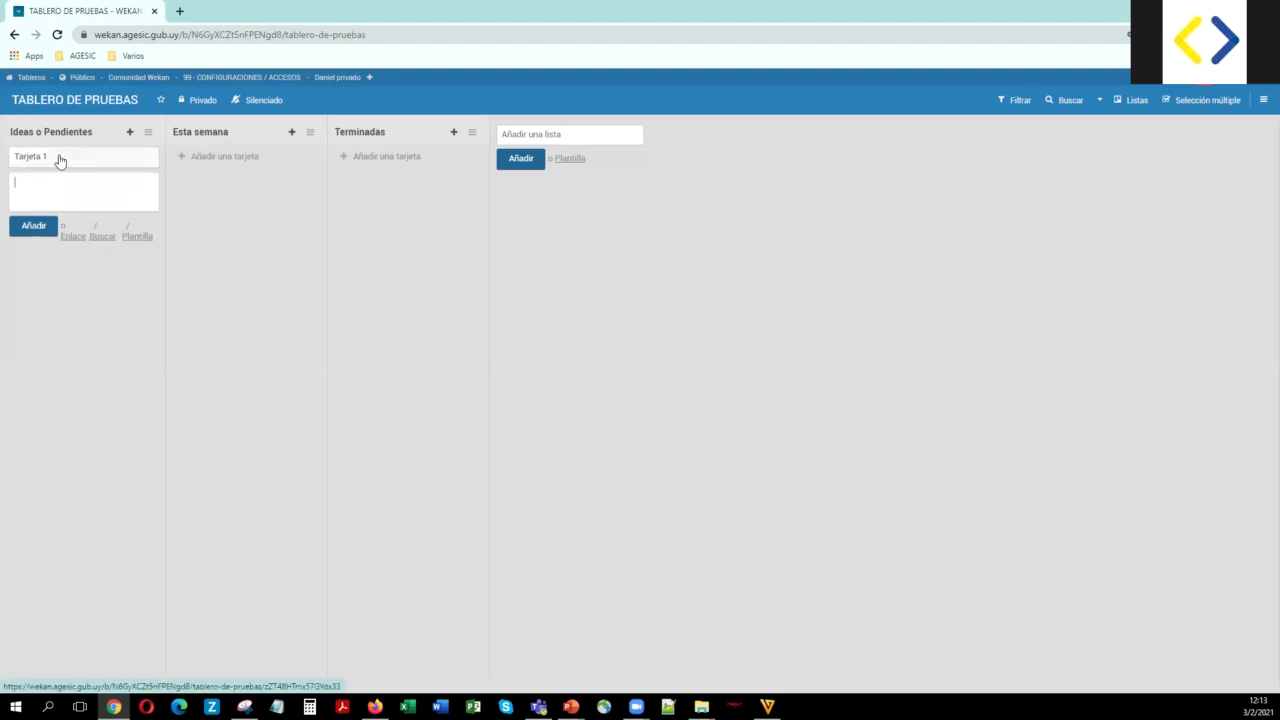
# Step: Open the details of "Tarjeta 1" and set its start date to 03/02/2021 and its due date to 26/02/2021
pyautogui.click(60, 161)
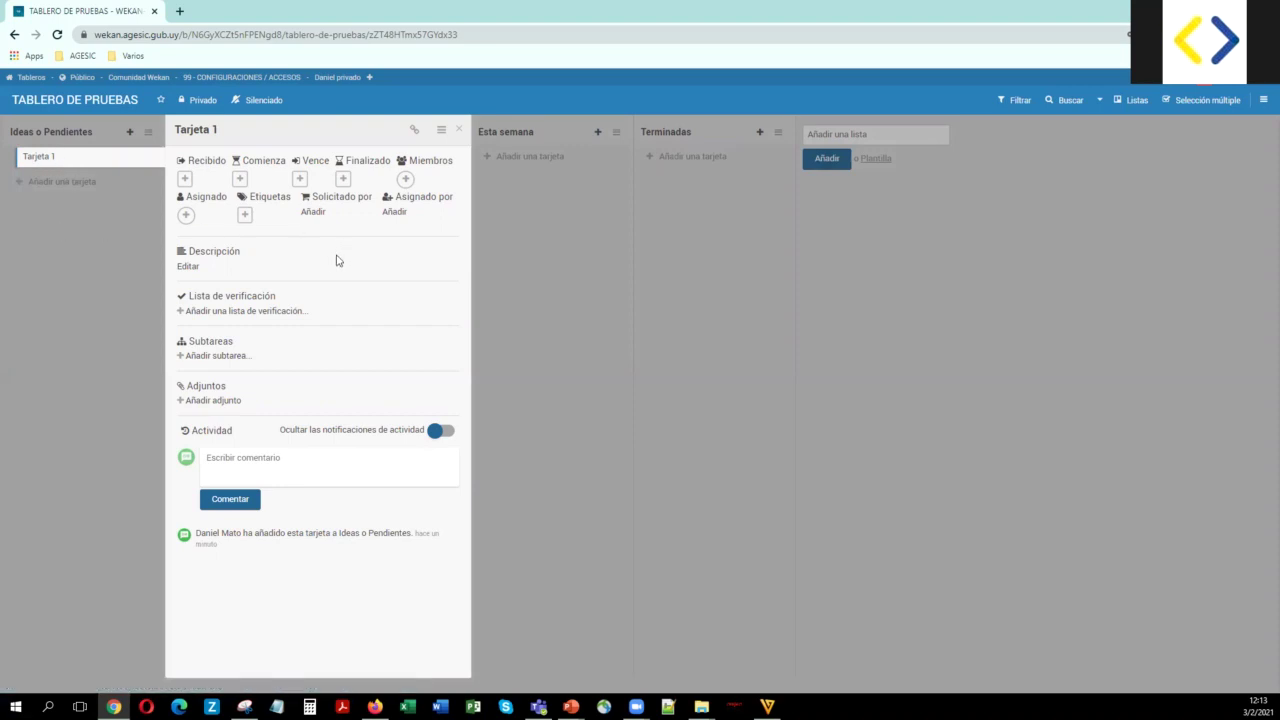
pyautogui.click(239, 179)
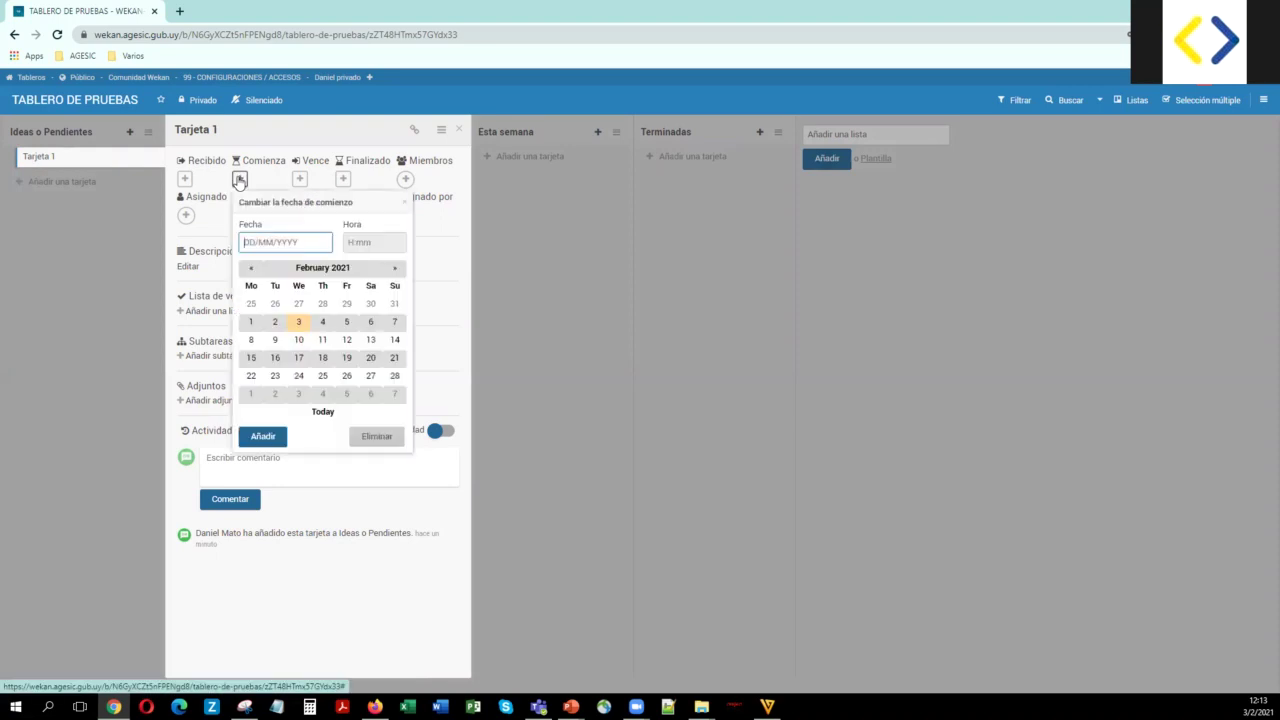
pyautogui.click(298, 323)
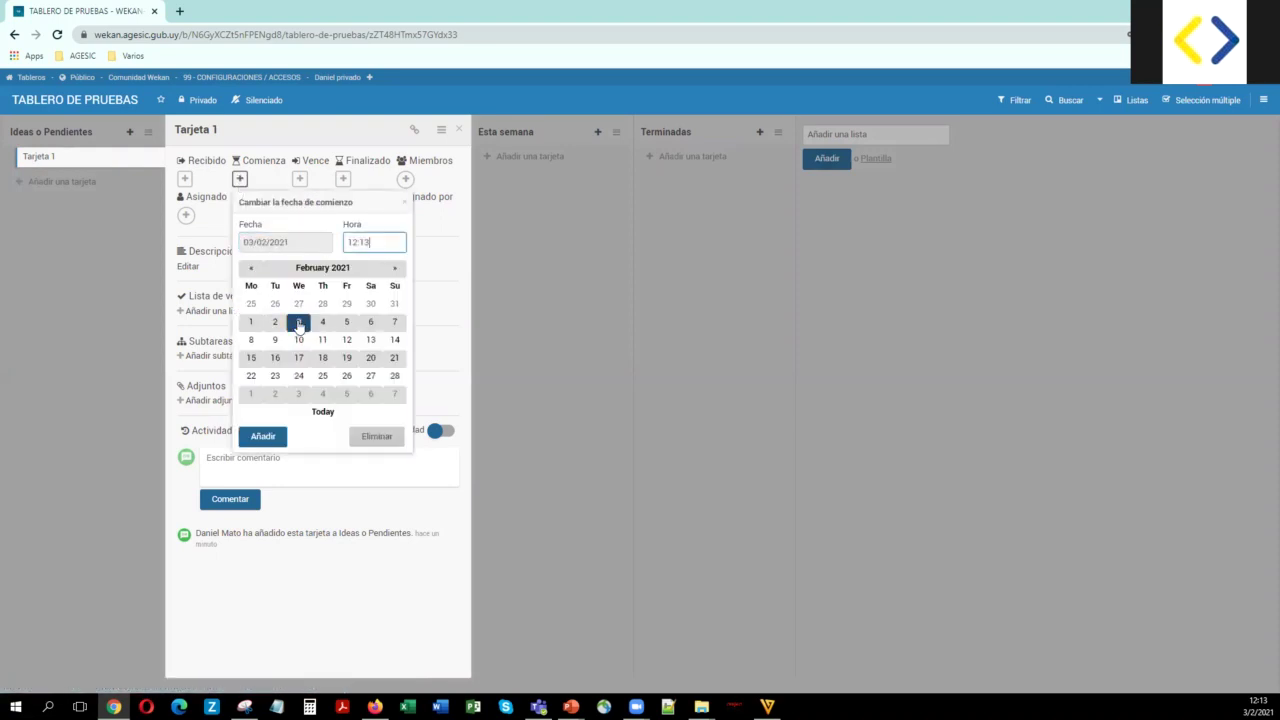
pyautogui.click(263, 437)
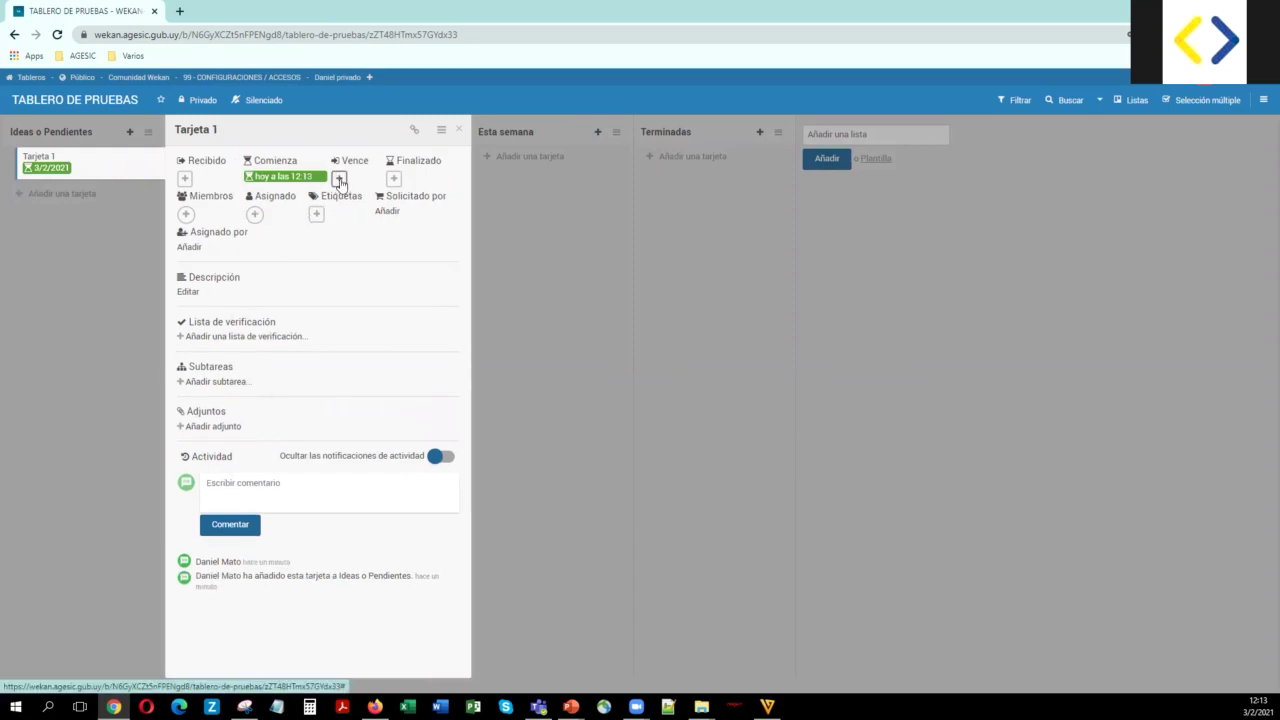
pyautogui.click(340, 179)
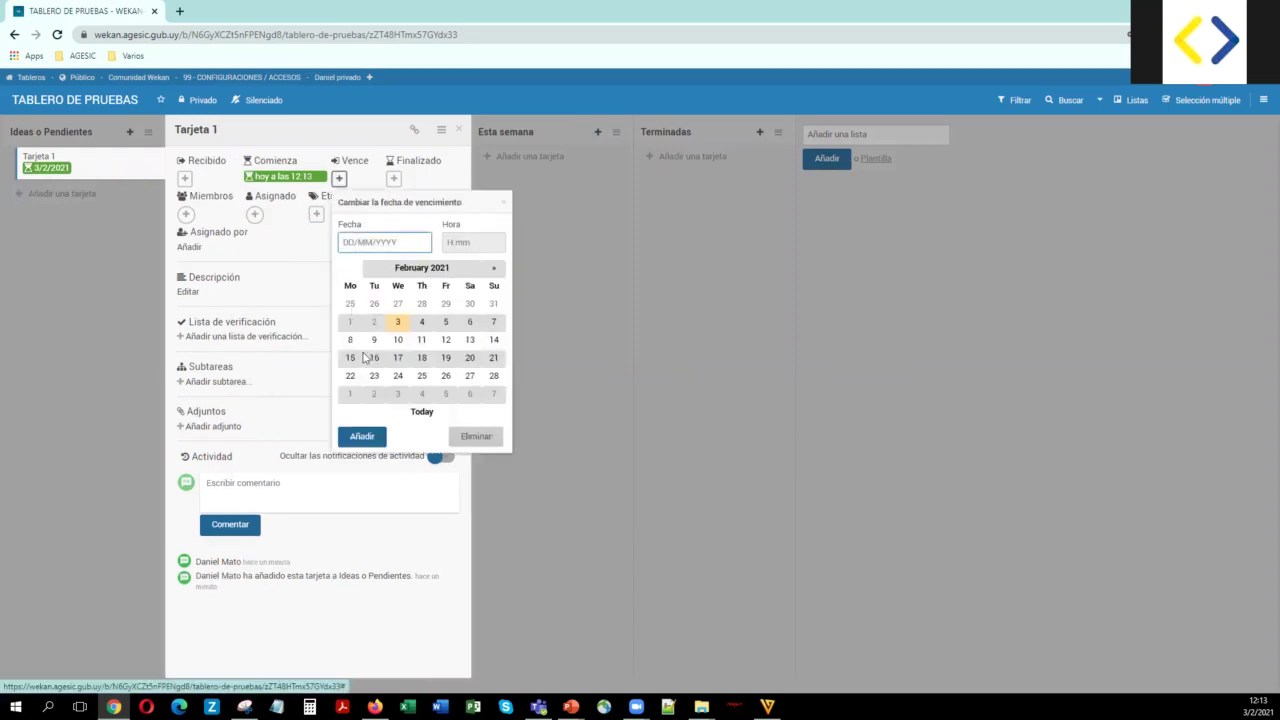
pyautogui.click(446, 378)
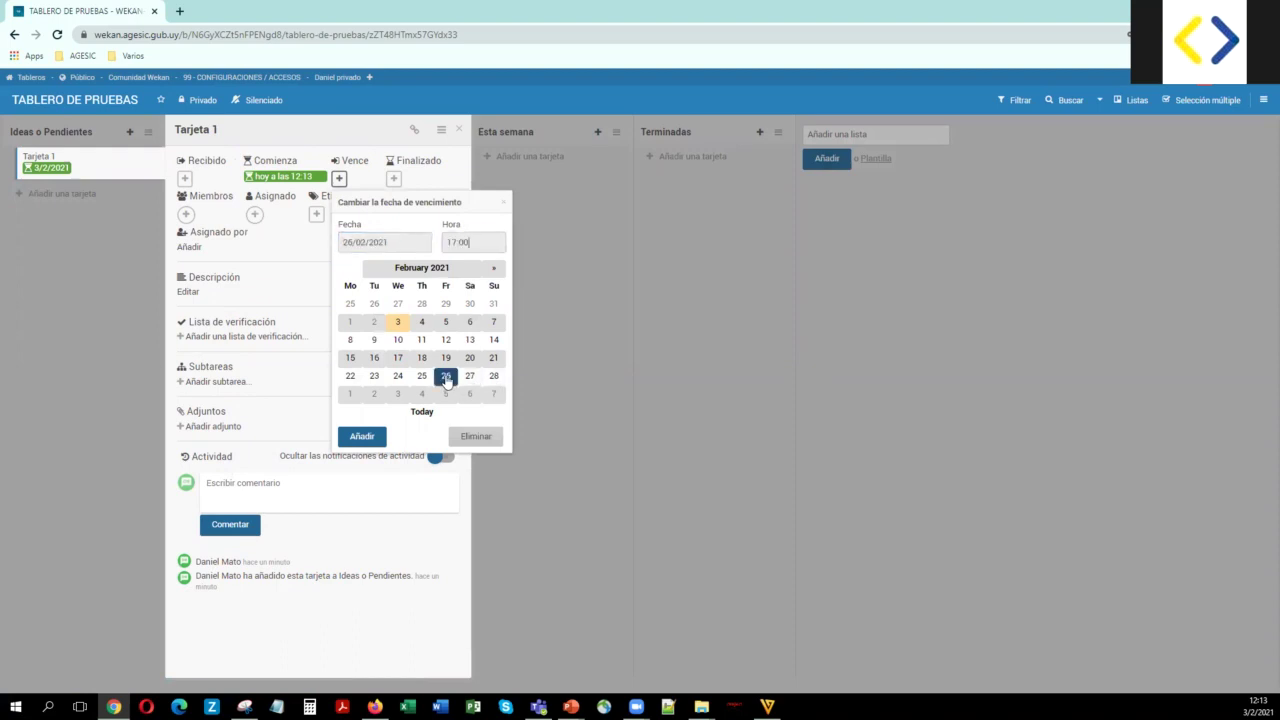
pyautogui.click(362, 437)
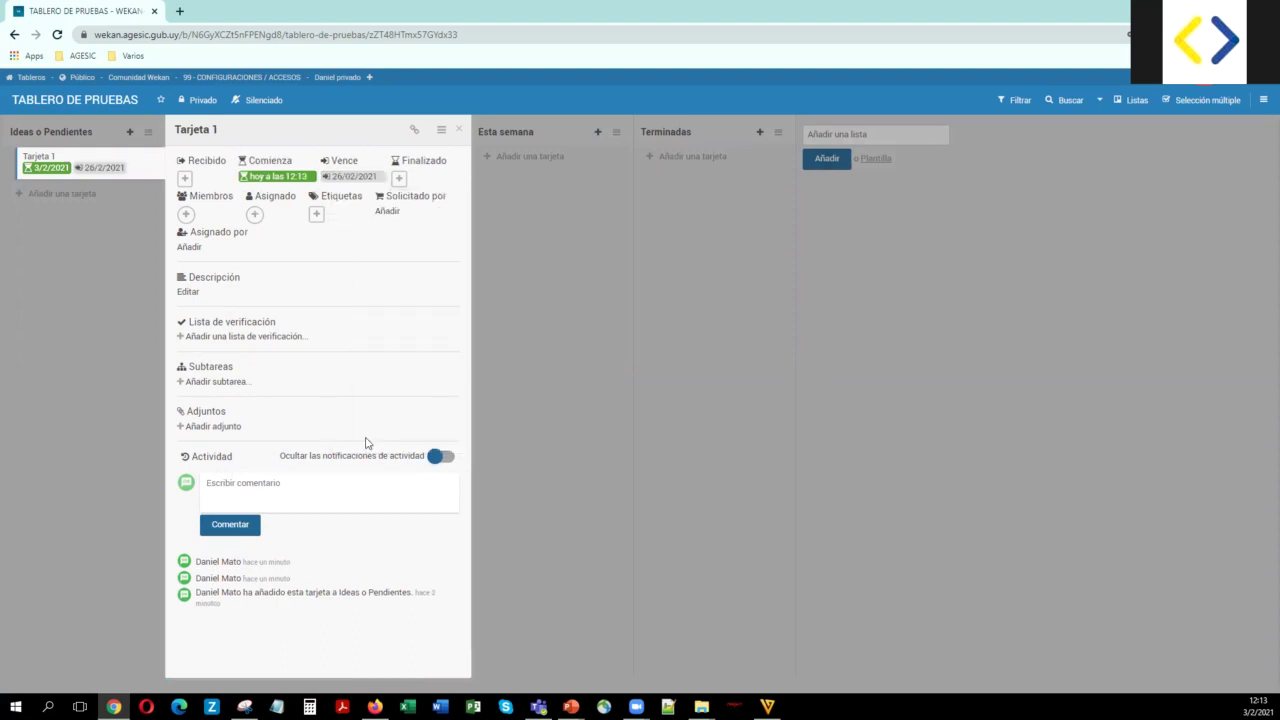
# Step: Add the only available board member as a member of "Tarjeta 1"
pyautogui.click(185, 216)
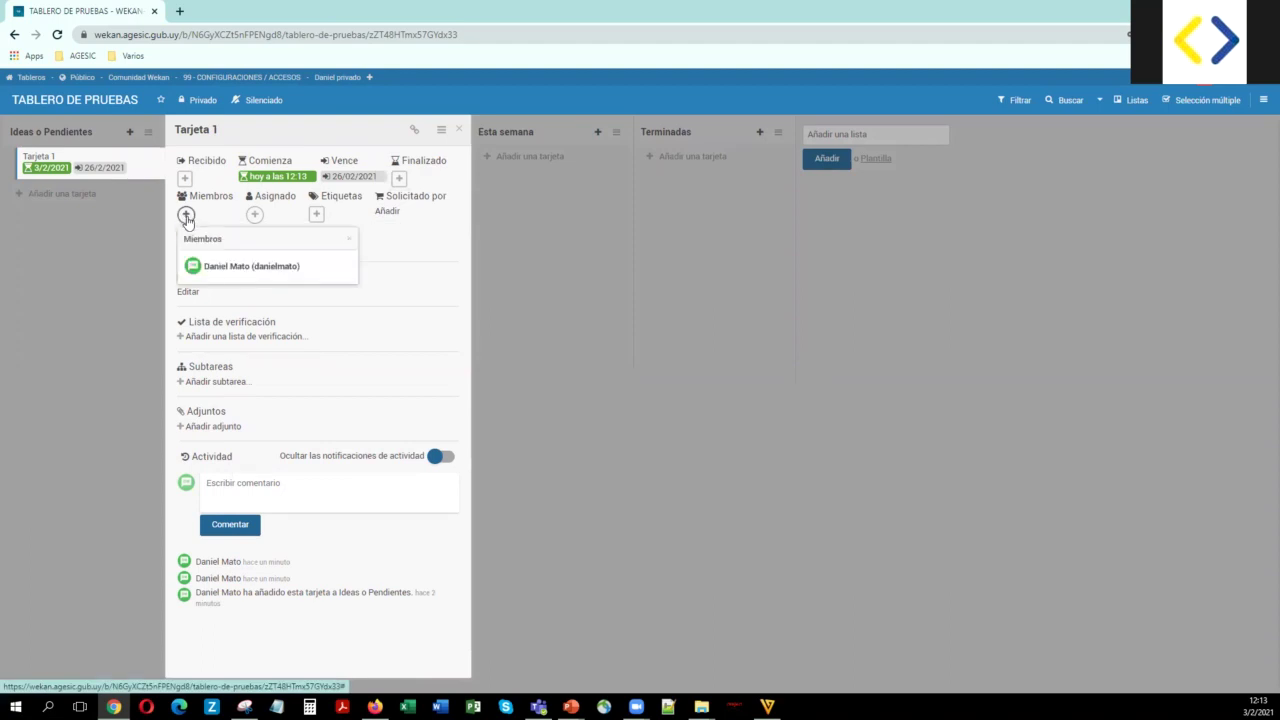
pyautogui.click(220, 270)
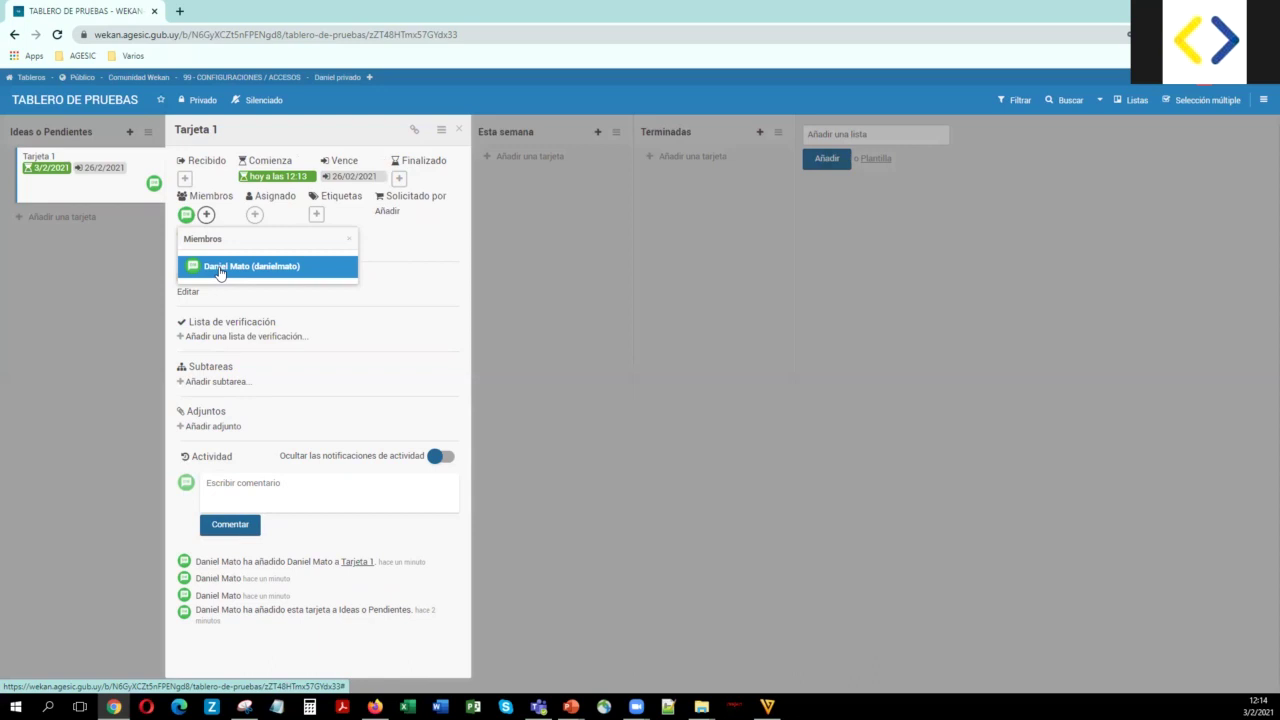
pyautogui.click(413, 257)
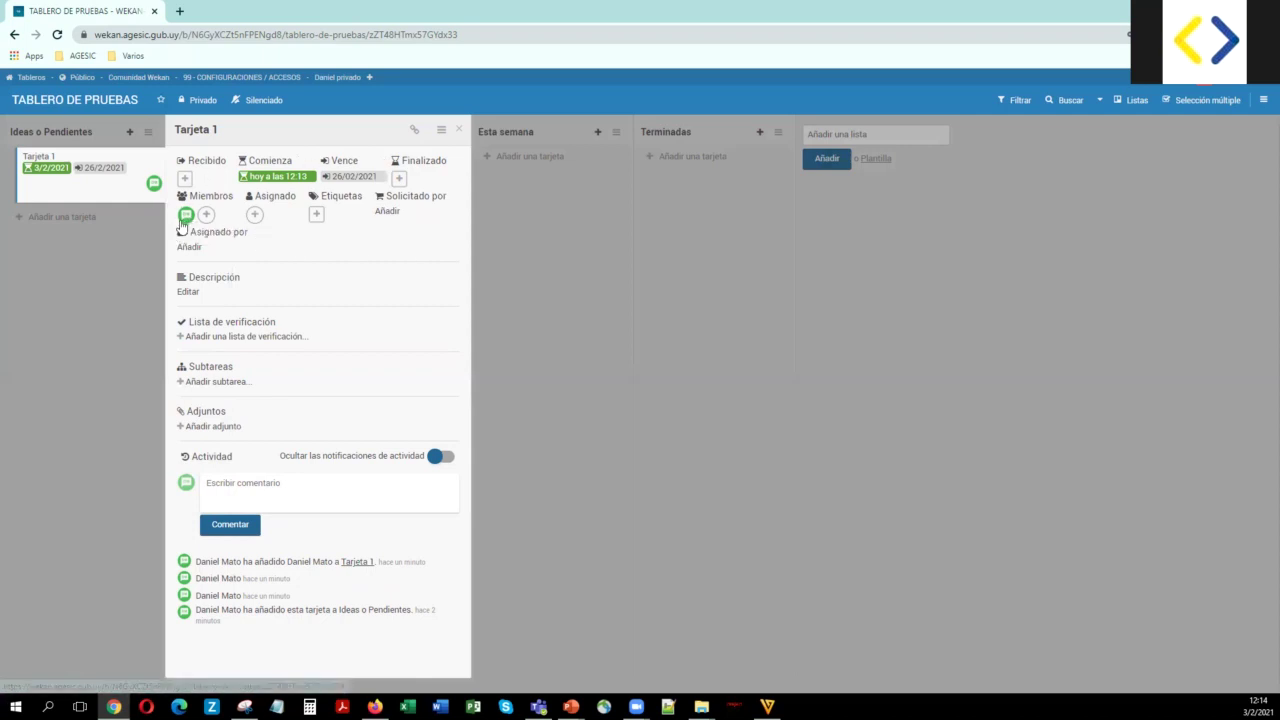
# Step: Name the purple label "Capacitación" and assign it to "Tarjeta 1"
pyautogui.click(316, 216)
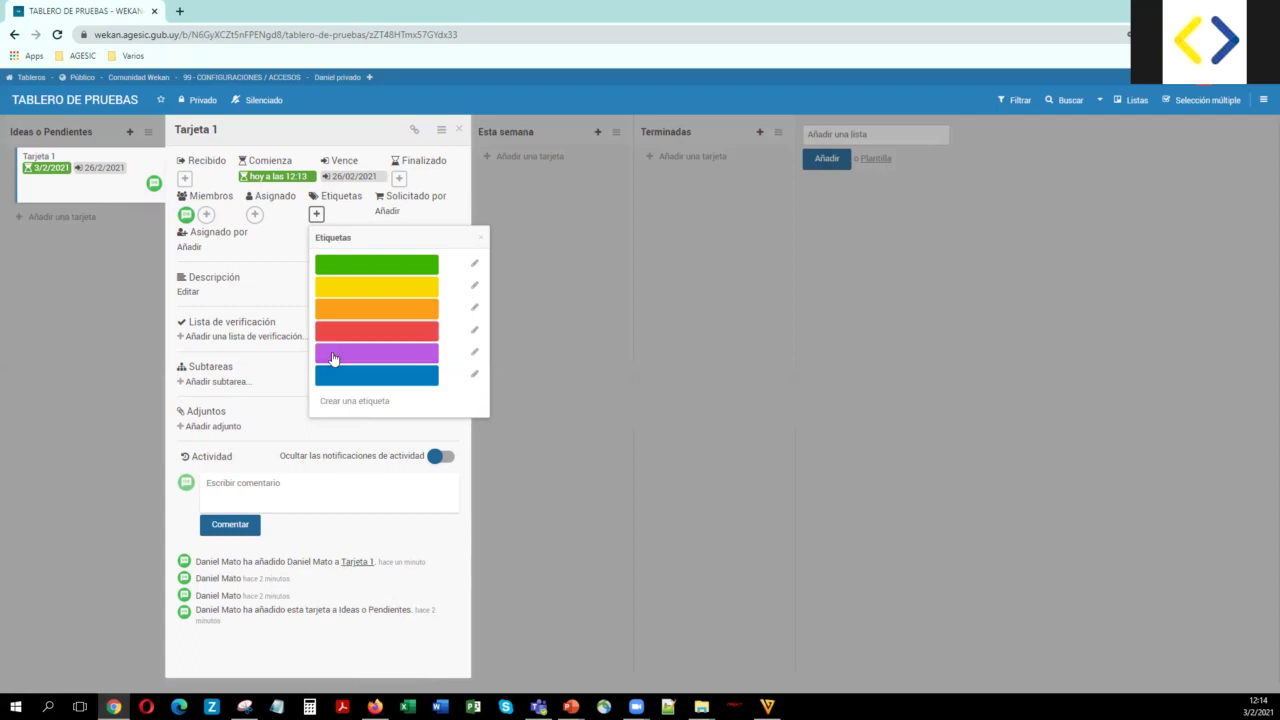
pyautogui.click(475, 357)
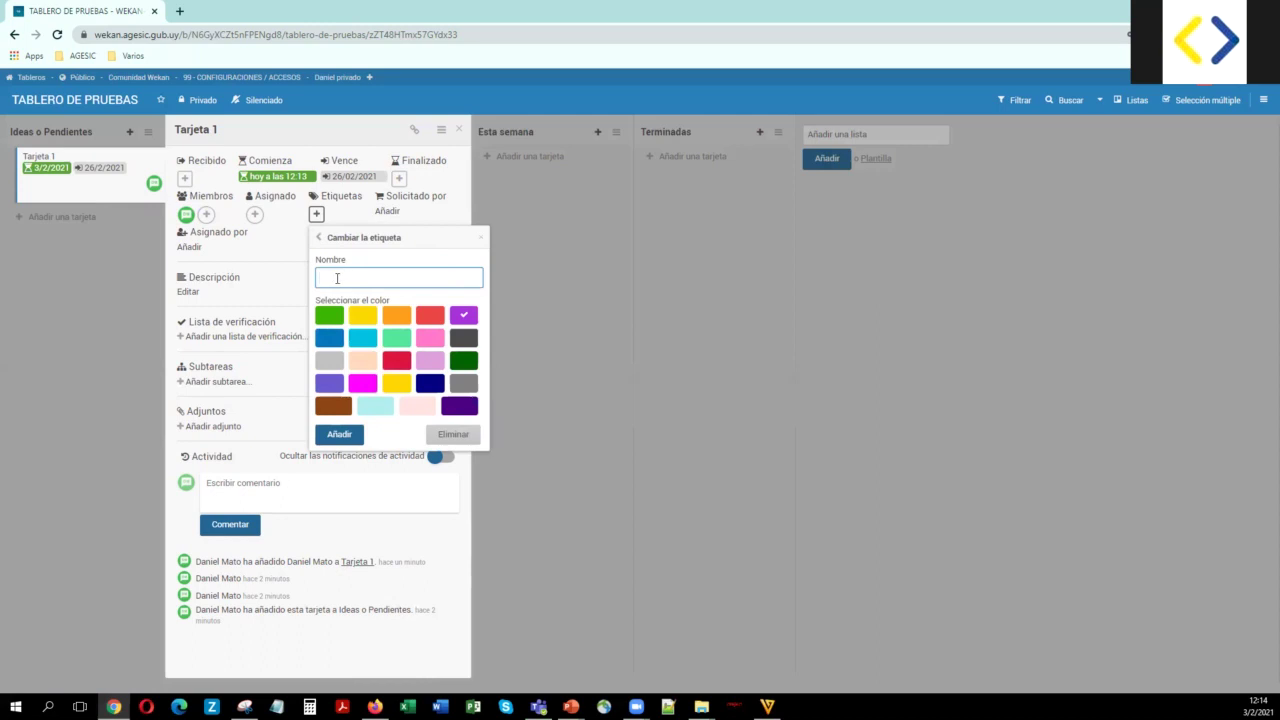
pyautogui.write('Capacitación')
pyautogui.click(354, 434)
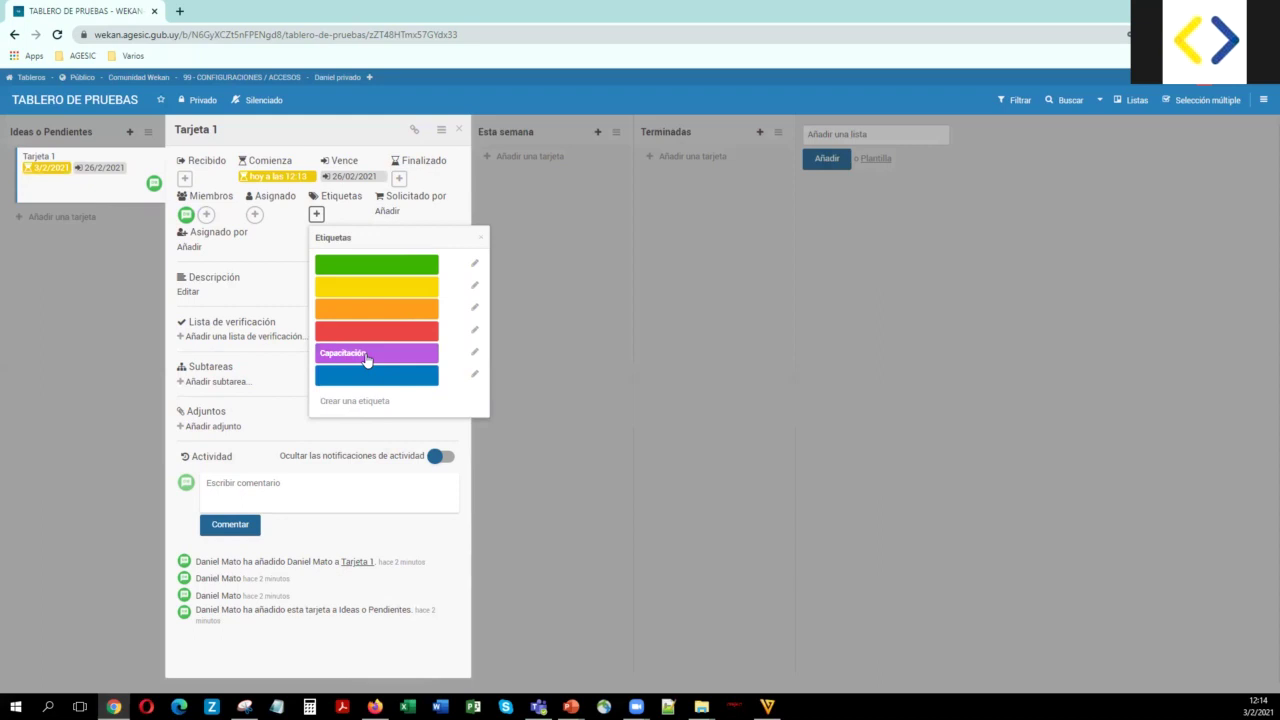
pyautogui.click(366, 358)
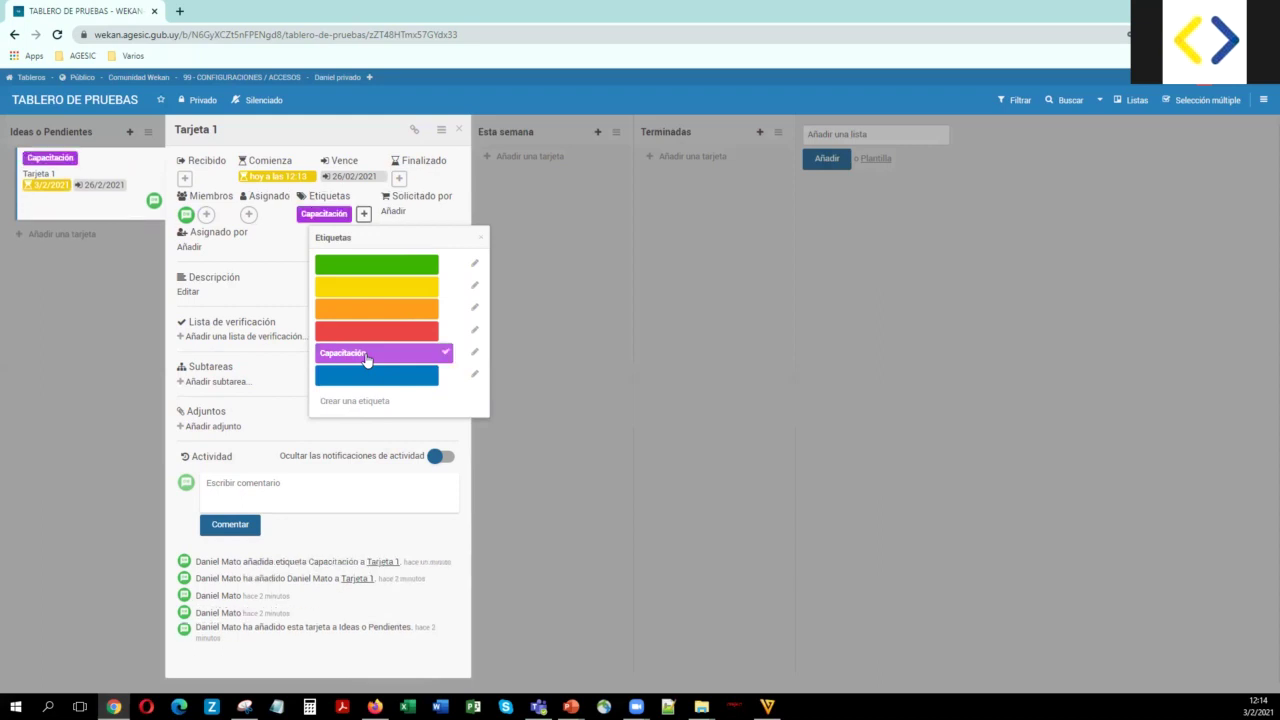
pyautogui.click(597, 362)
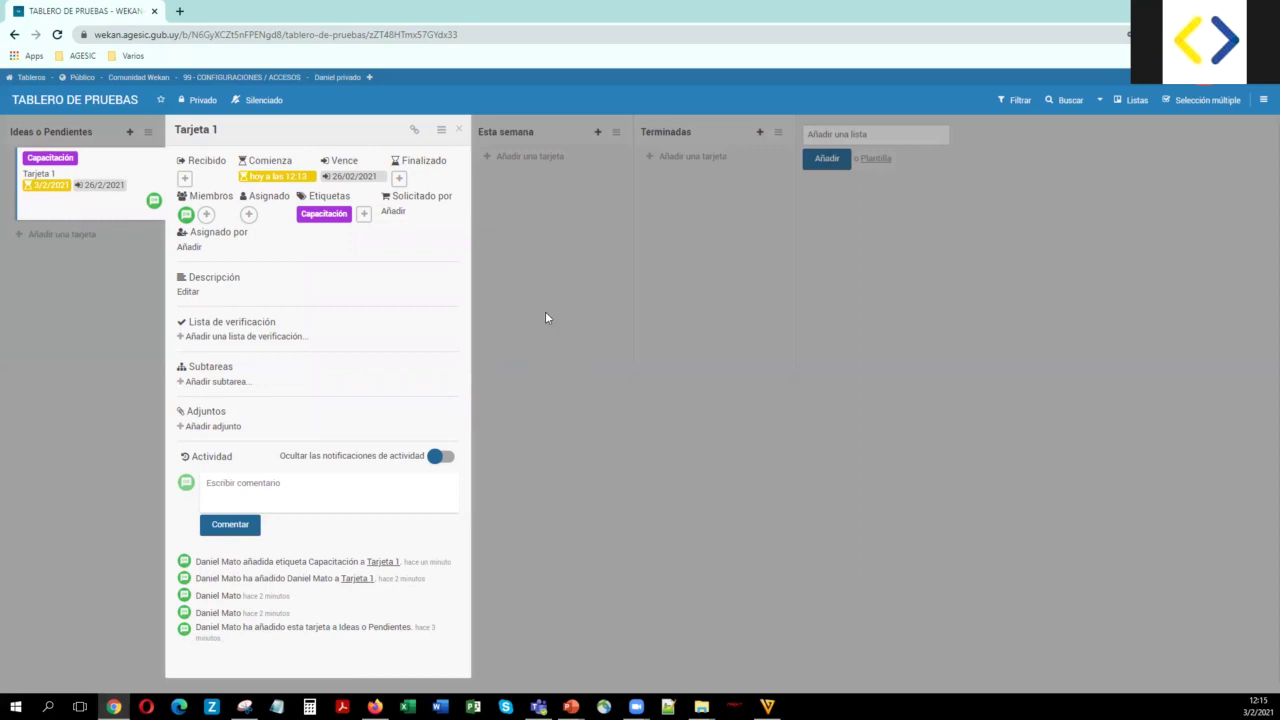
# Step: Create a light purple label named "Proyecto" and assign it to "Tarjeta 1" as well
pyautogui.click(363, 215)
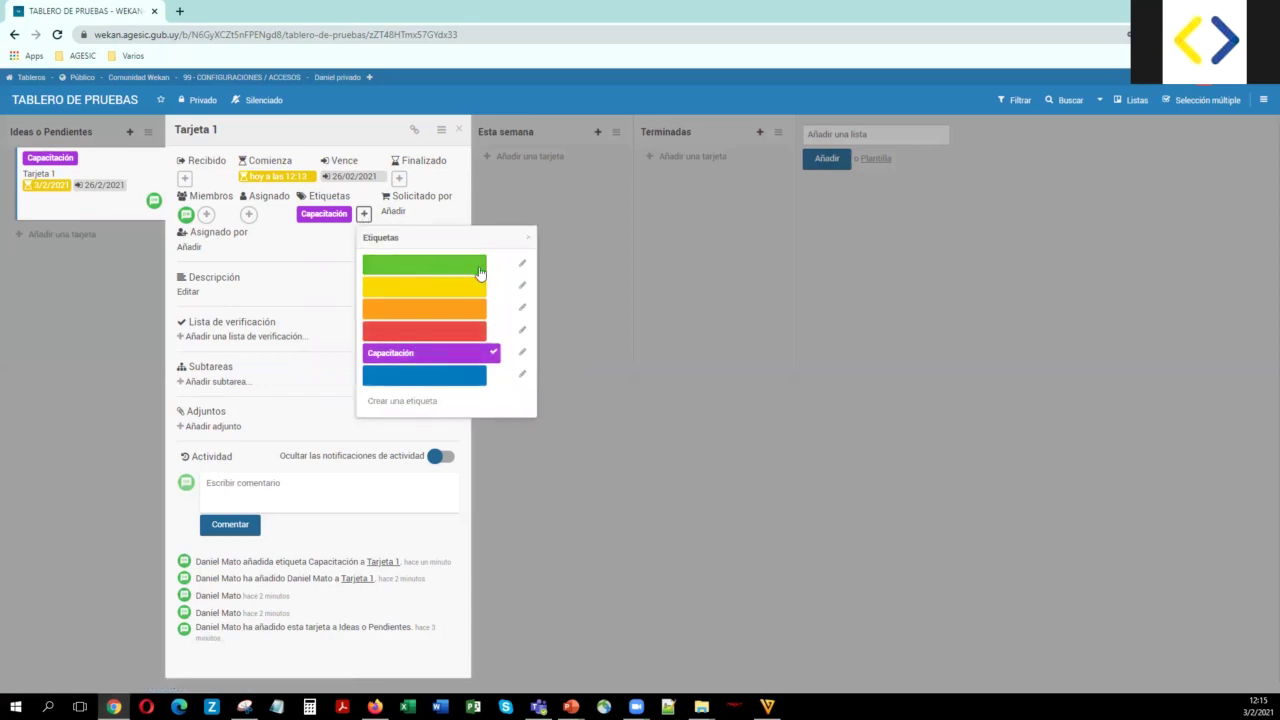
pyautogui.click(425, 405)
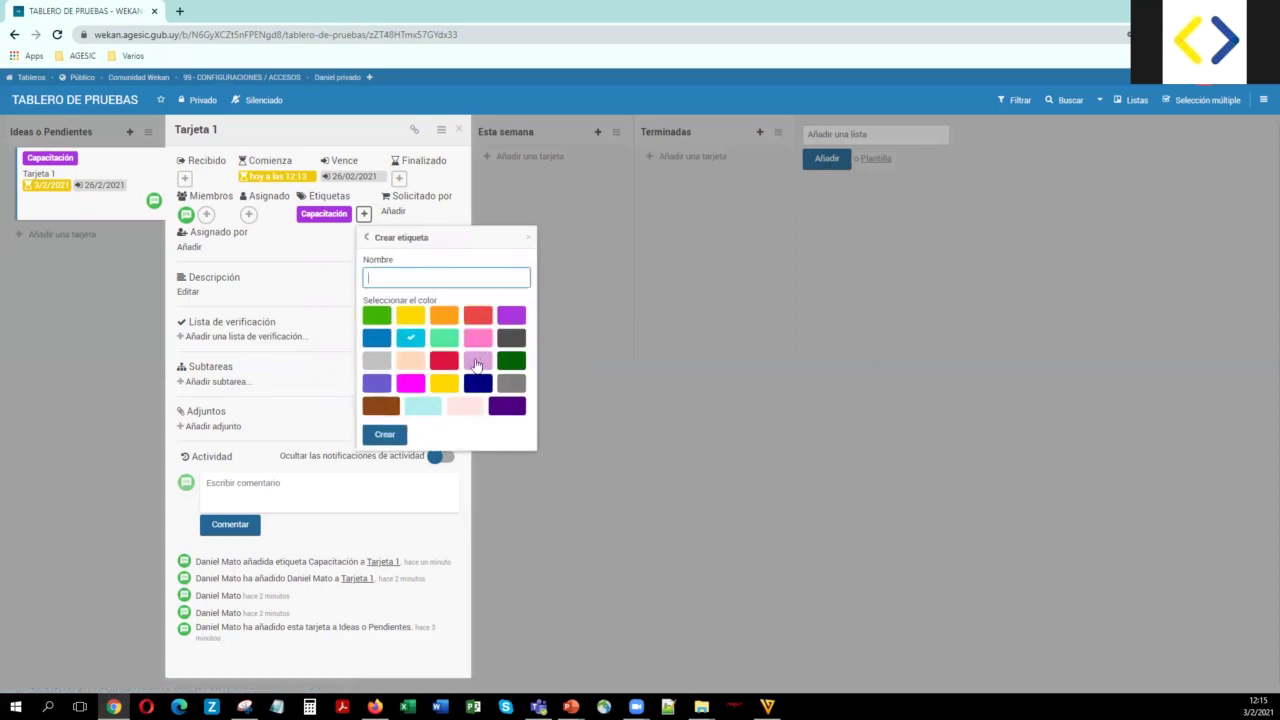
pyautogui.click(477, 361)
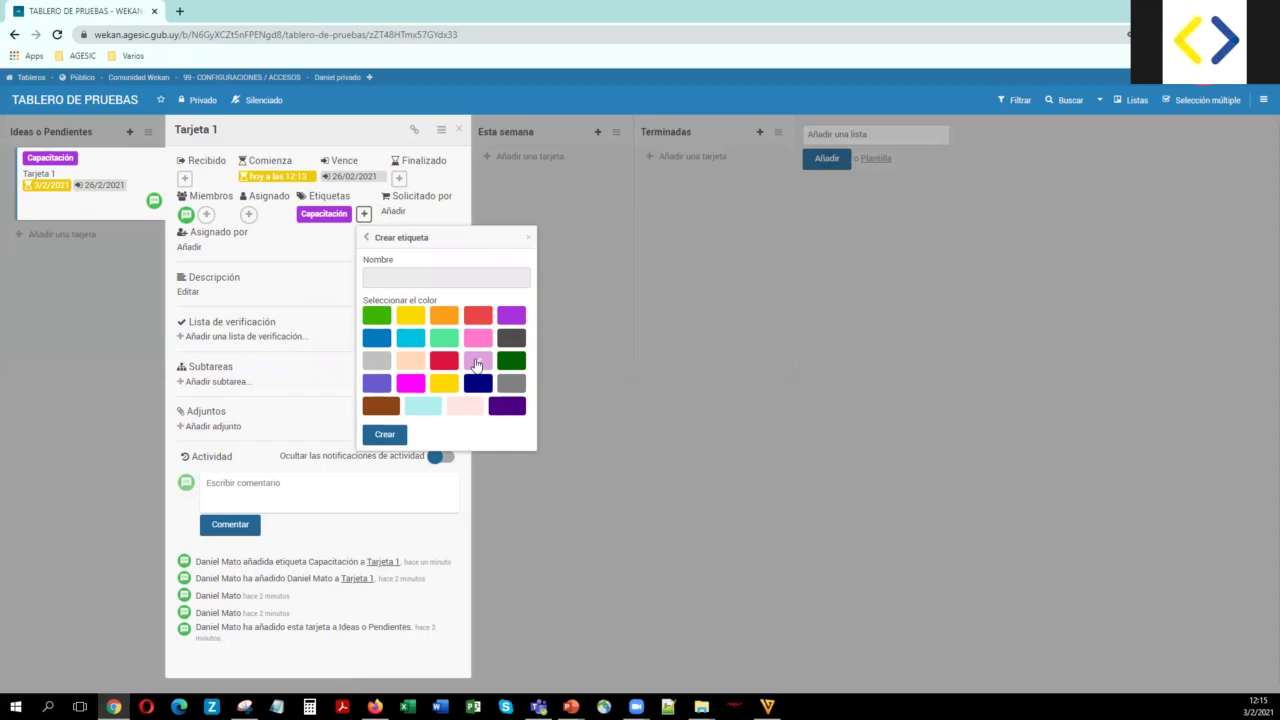
pyautogui.click(386, 280)
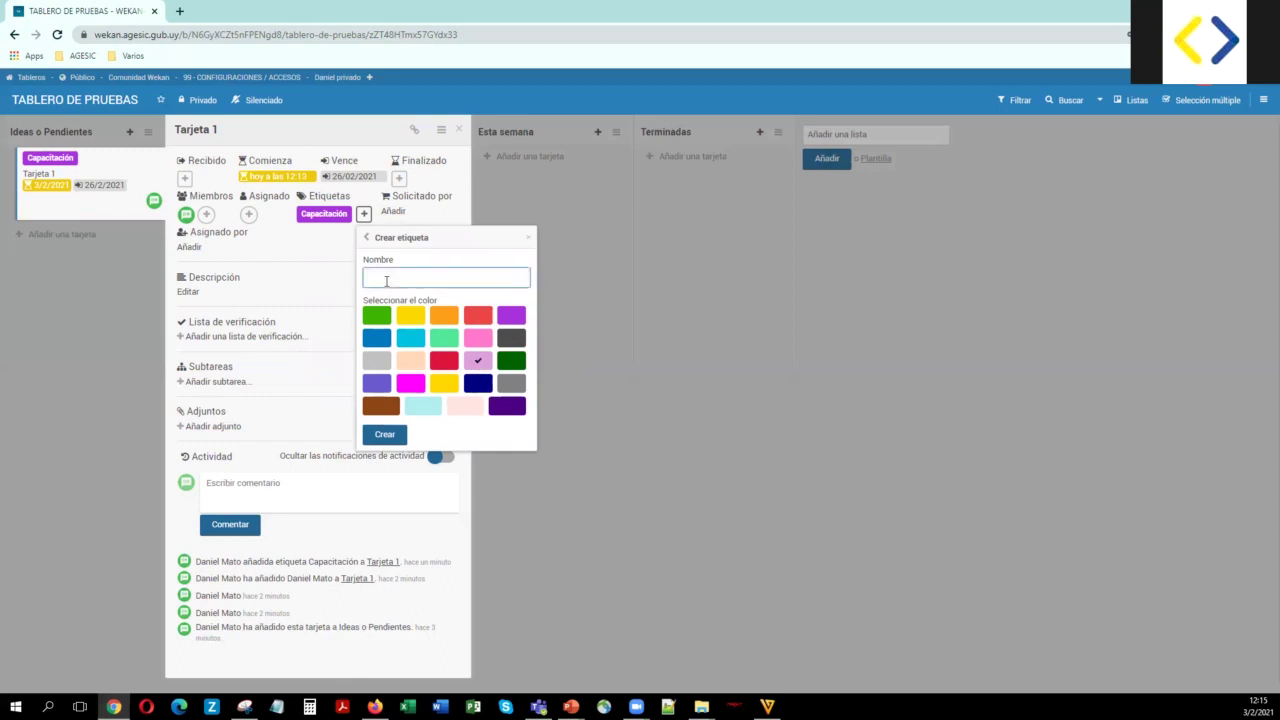
pyautogui.write('Proyecto')
pyautogui.click(386, 436)
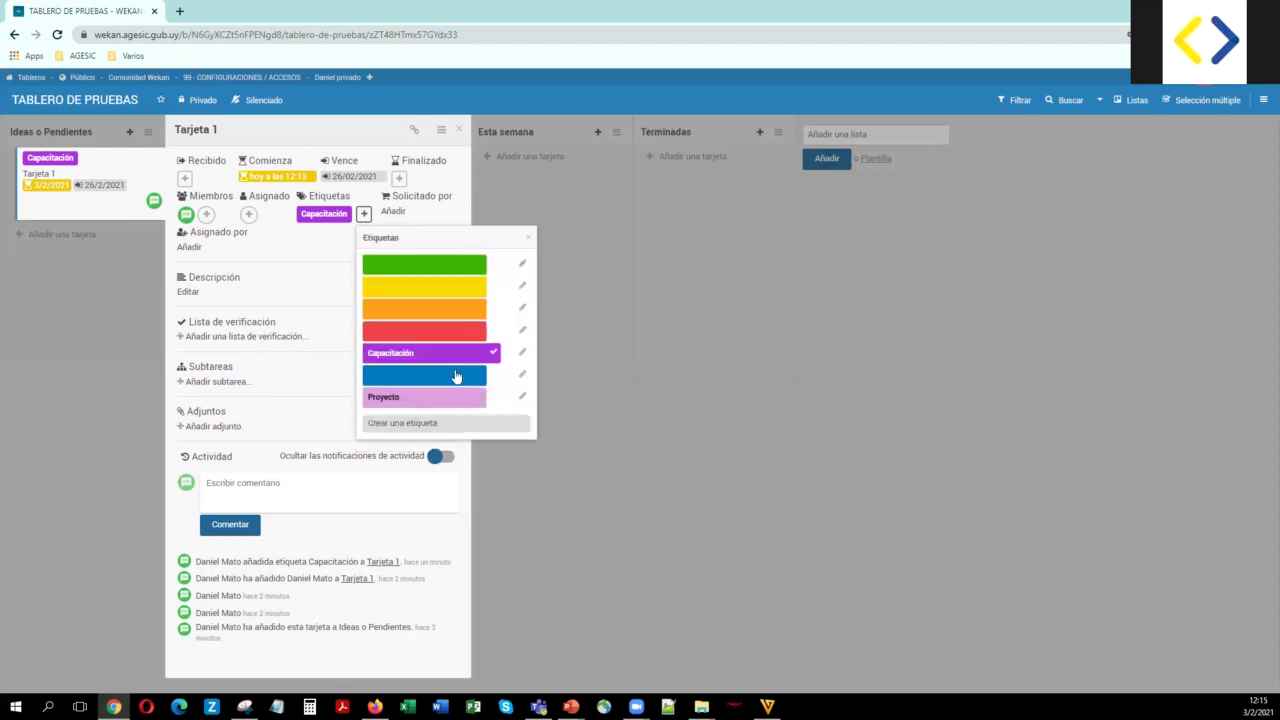
pyautogui.click(476, 398)
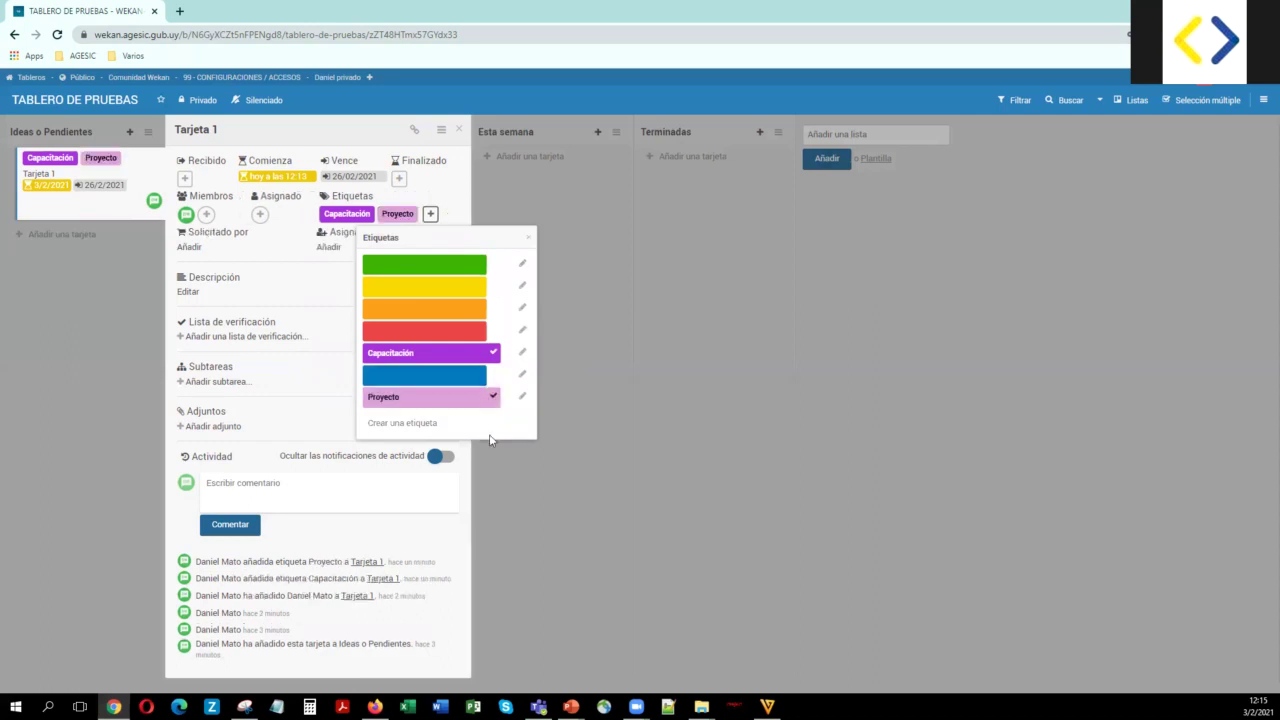
pyautogui.click(269, 283)
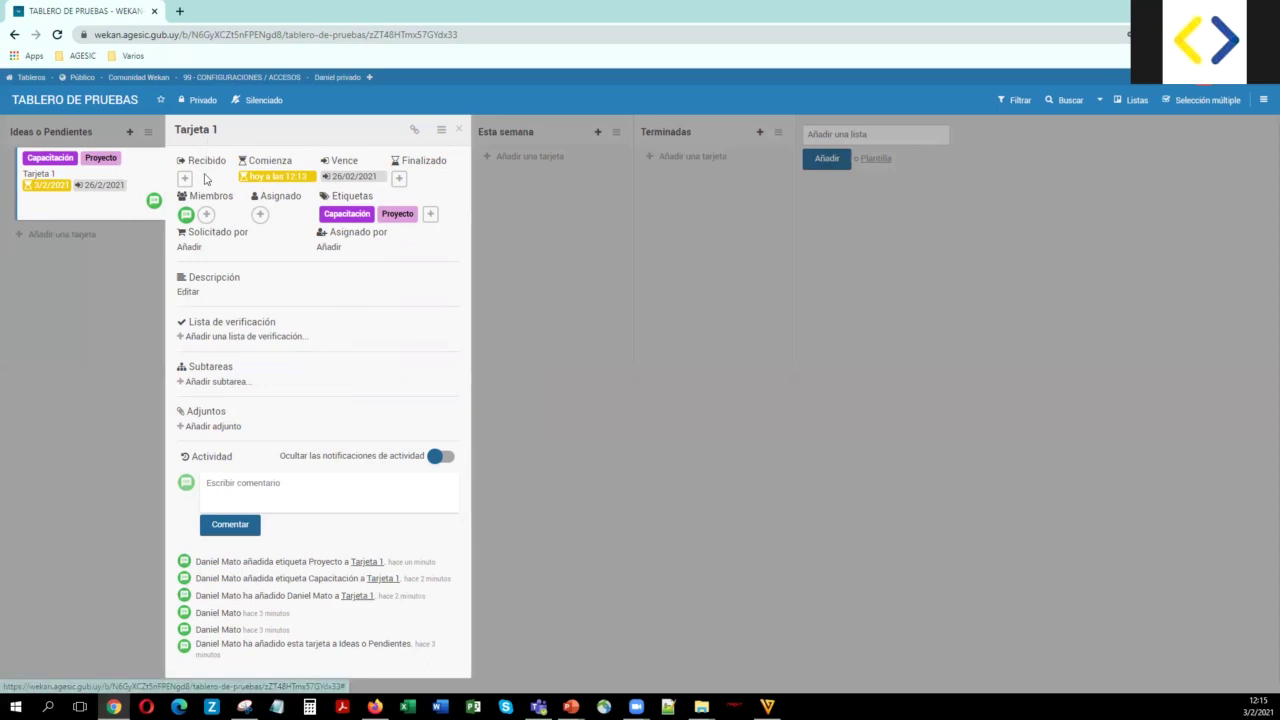
# Step: Add the description "Esta tarjeta está mostrando algunas posibilidades de configuración" to "Tarjeta 1"
pyautogui.click(189, 292)
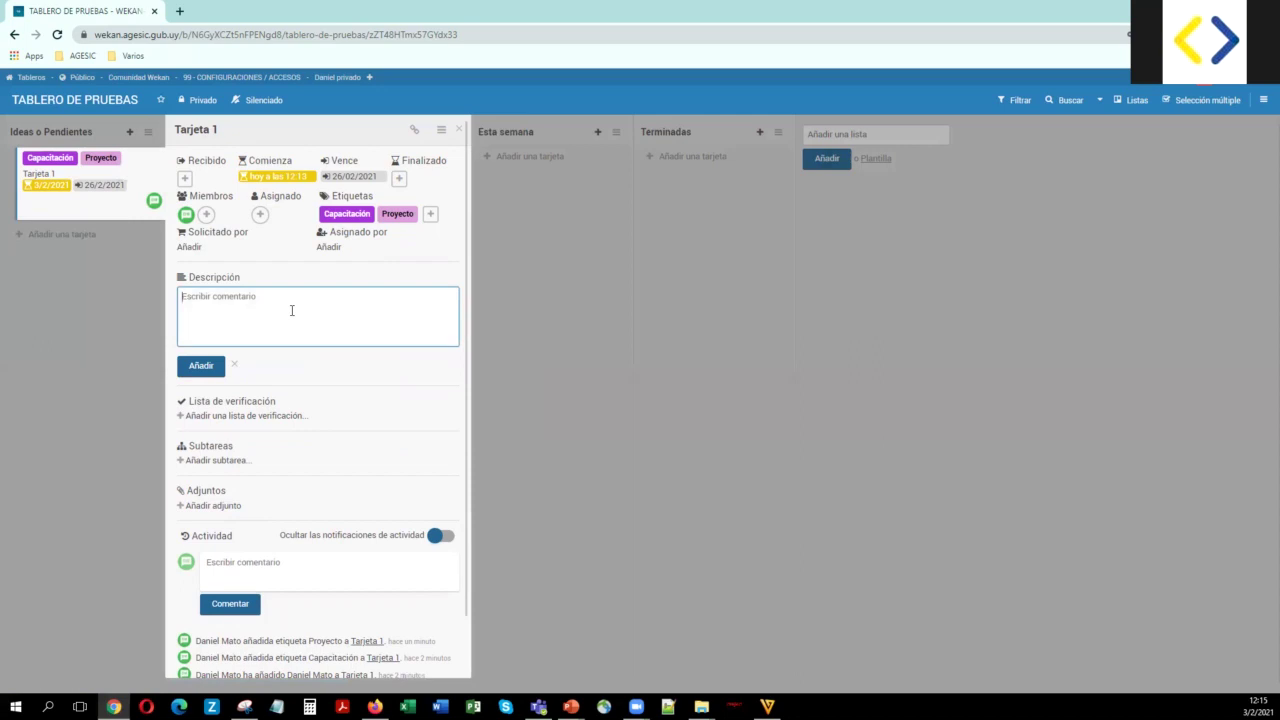
pyautogui.write('Esta tarjeta está mostrando algunas posibilidades de config')
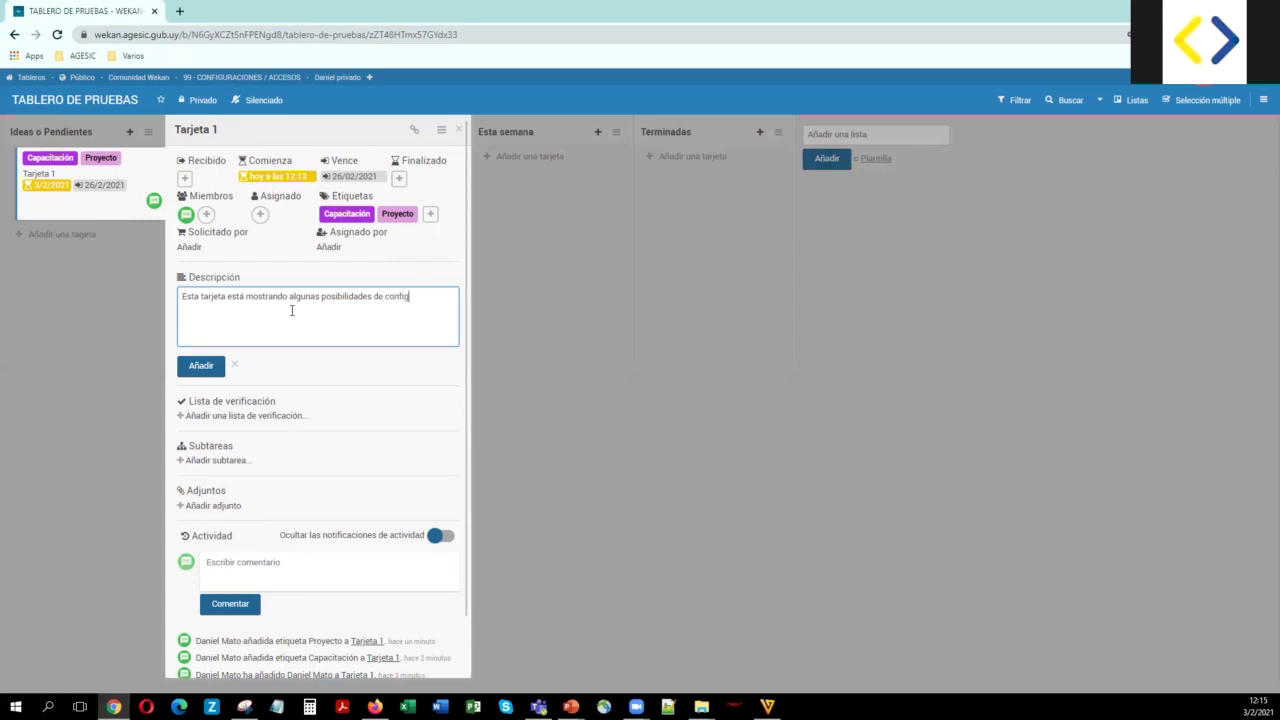
pyautogui.write('uración')
pyautogui.click(201, 366)
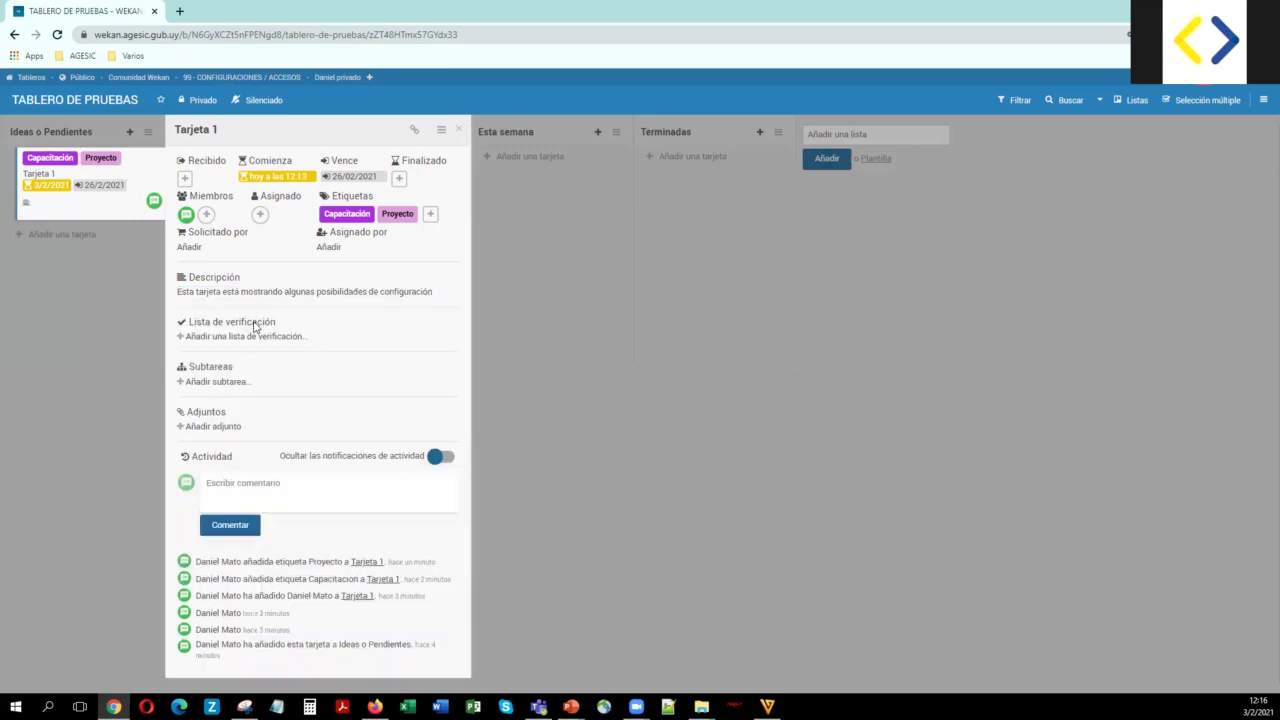
# Step: Append a second line reading "veremos más cosas a continuación" to the description of "Tarjeta 1" and save it
pyautogui.click(215, 295)
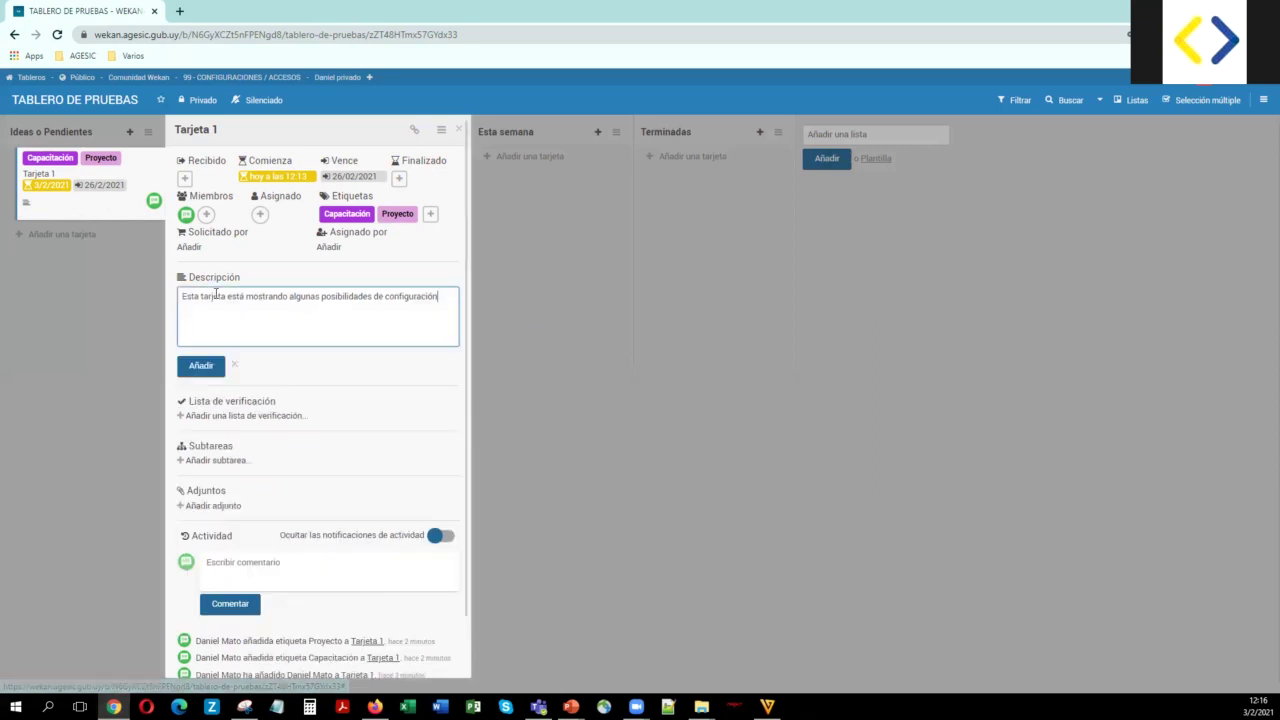
pyautogui.press('Return')
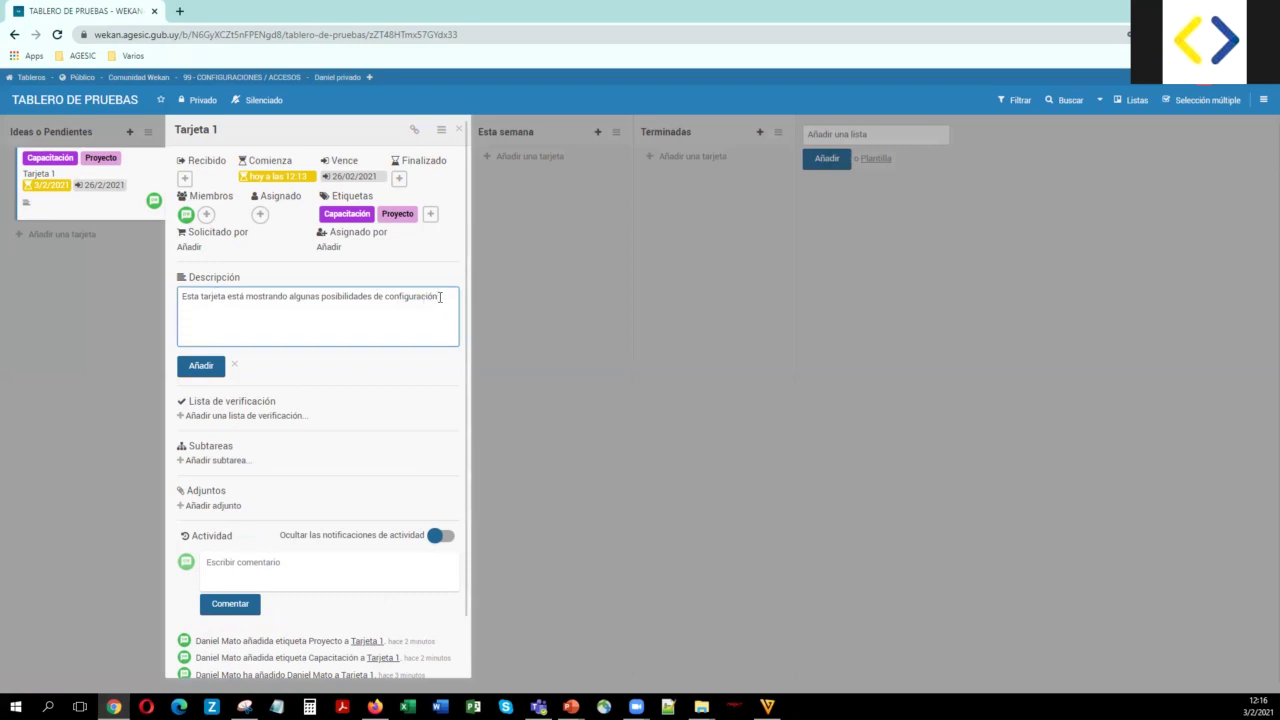
pyautogui.write('veremos ma')
pyautogui.write('s cosas a continuación')
pyautogui.click(206, 367)
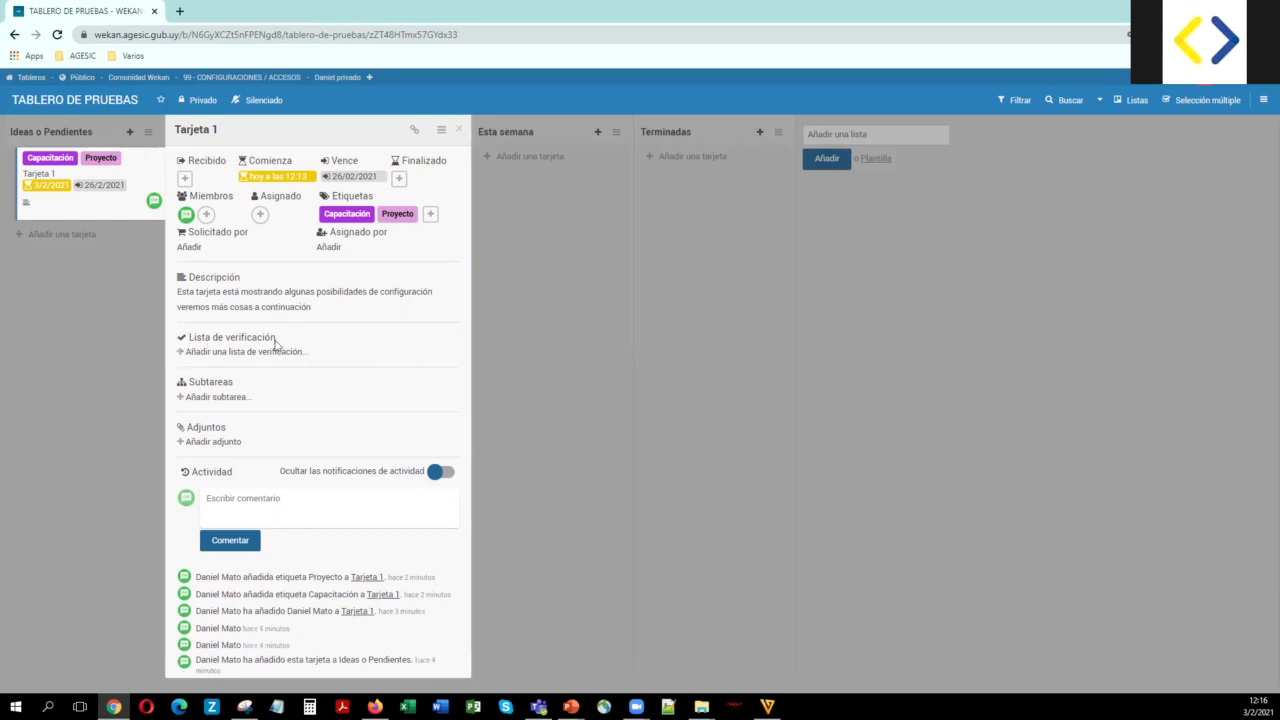
# Step: Add a checklist named "Lista 1 de verificación" to "Tarjeta 1"
pyautogui.click(190, 351)
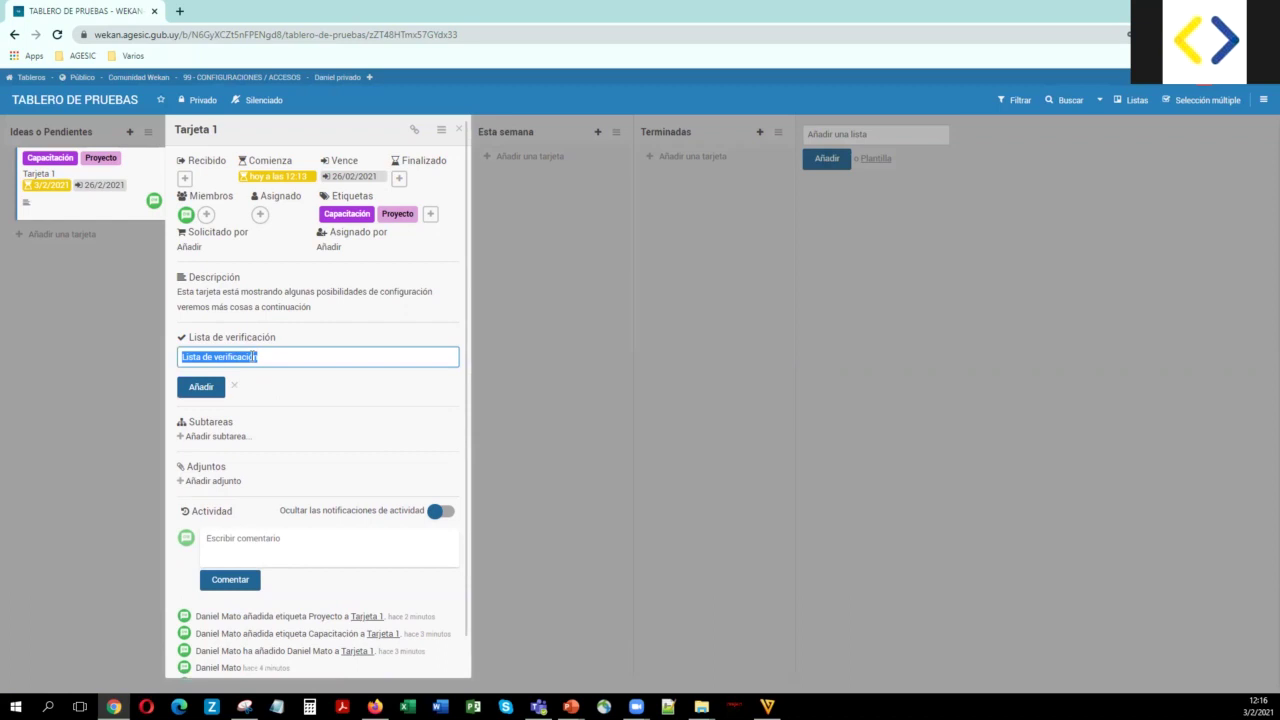
pyautogui.write('Lista 1 de verificación')
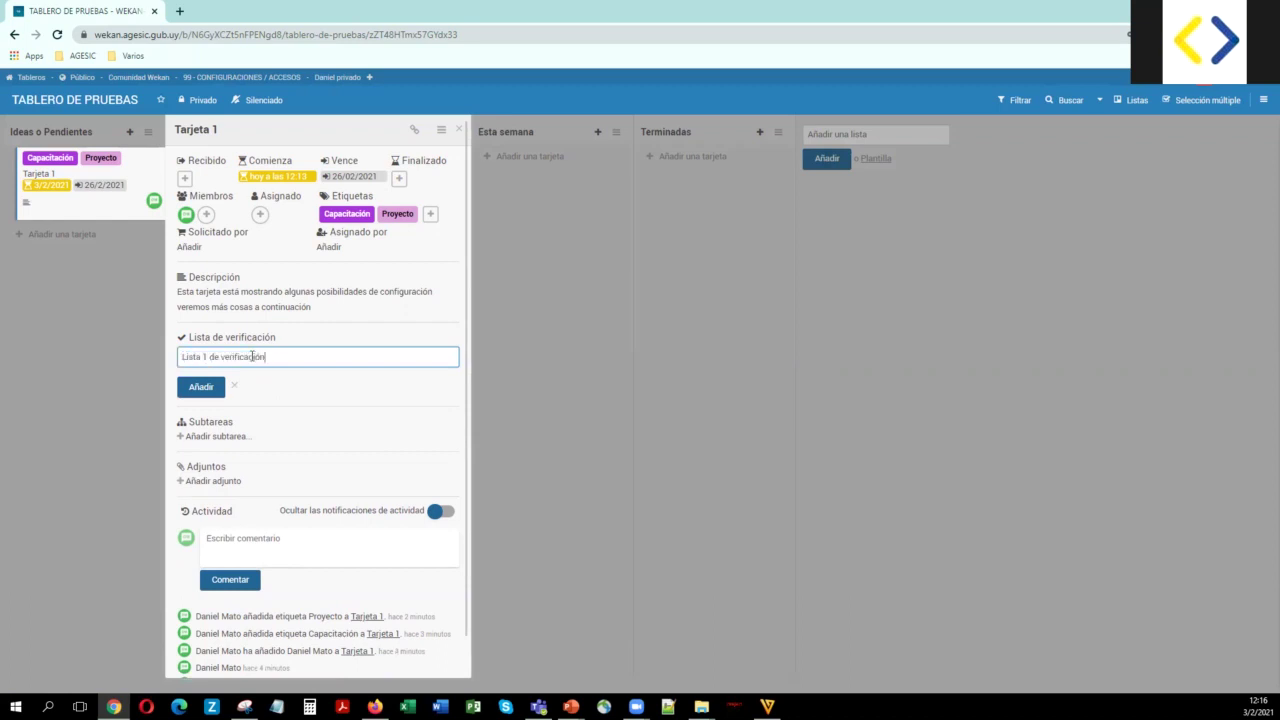
pyautogui.click(203, 389)
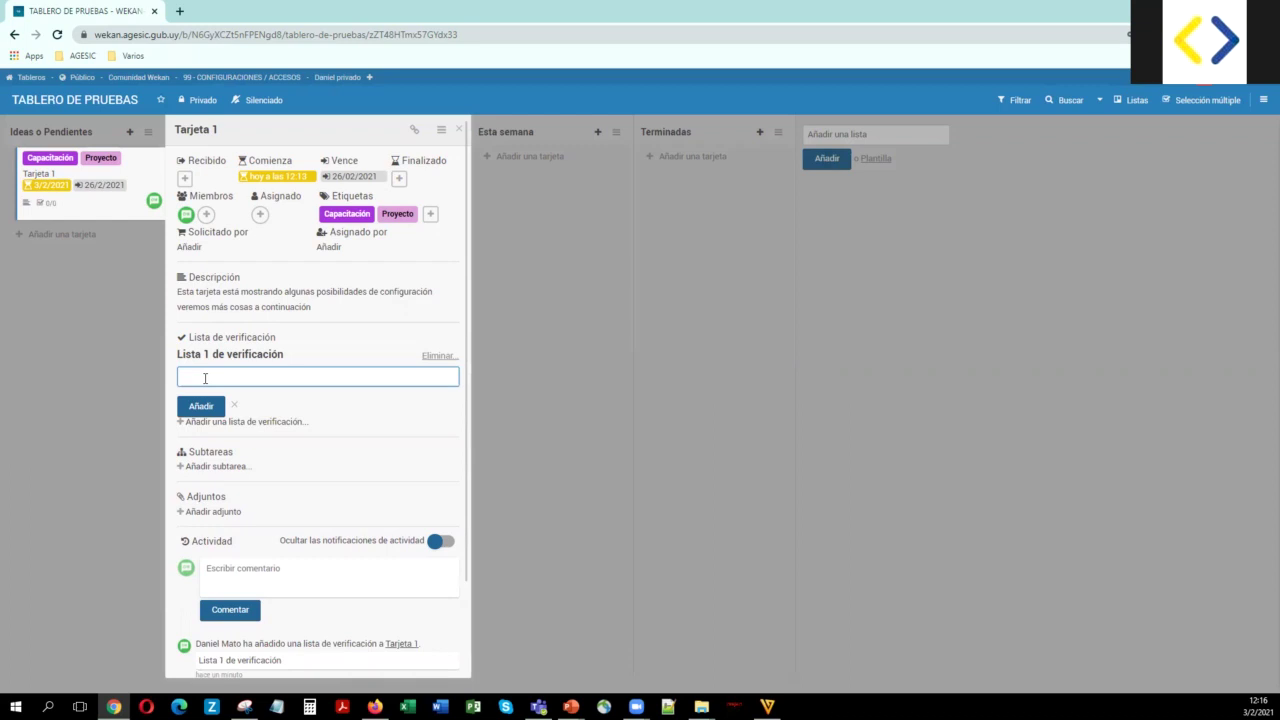
# Step: Add the items "item 1.1", "item 1.2", "item 1.4" and "item 1.3", in that order, to "Lista 1 de verificación"
pyautogui.write('item 1.1')
pyautogui.click(201, 416)
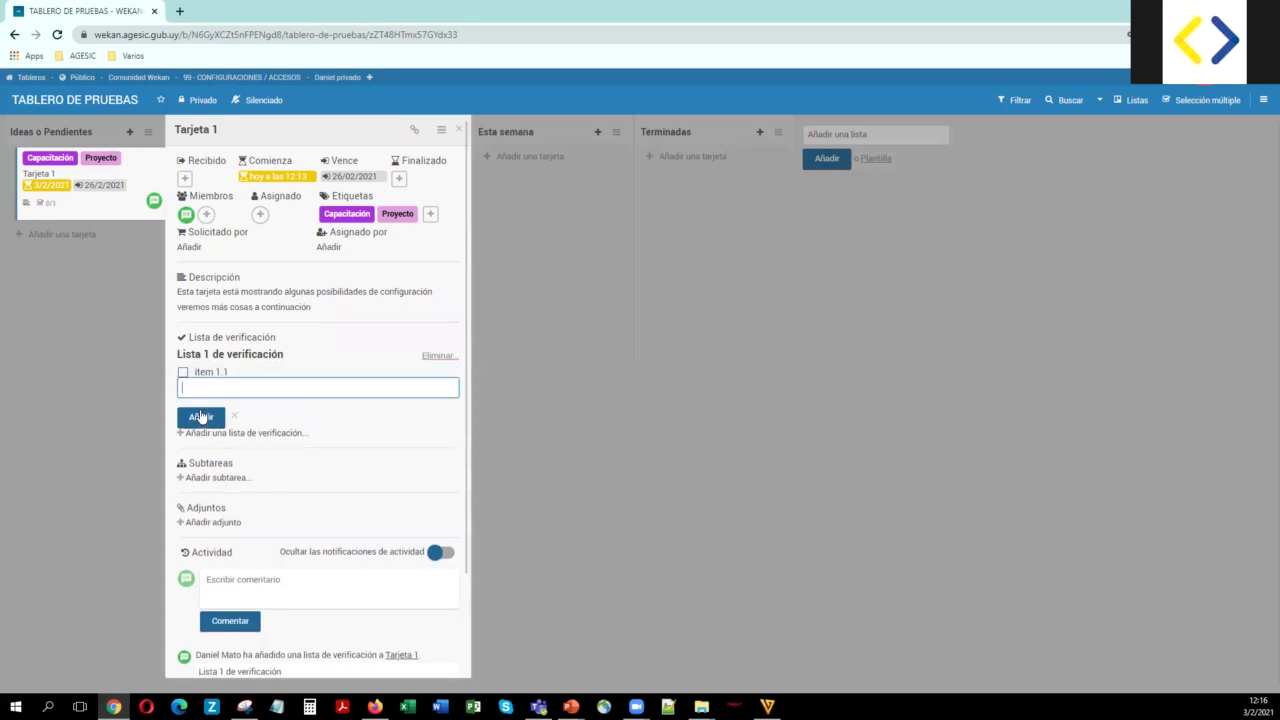
pyautogui.write('item')
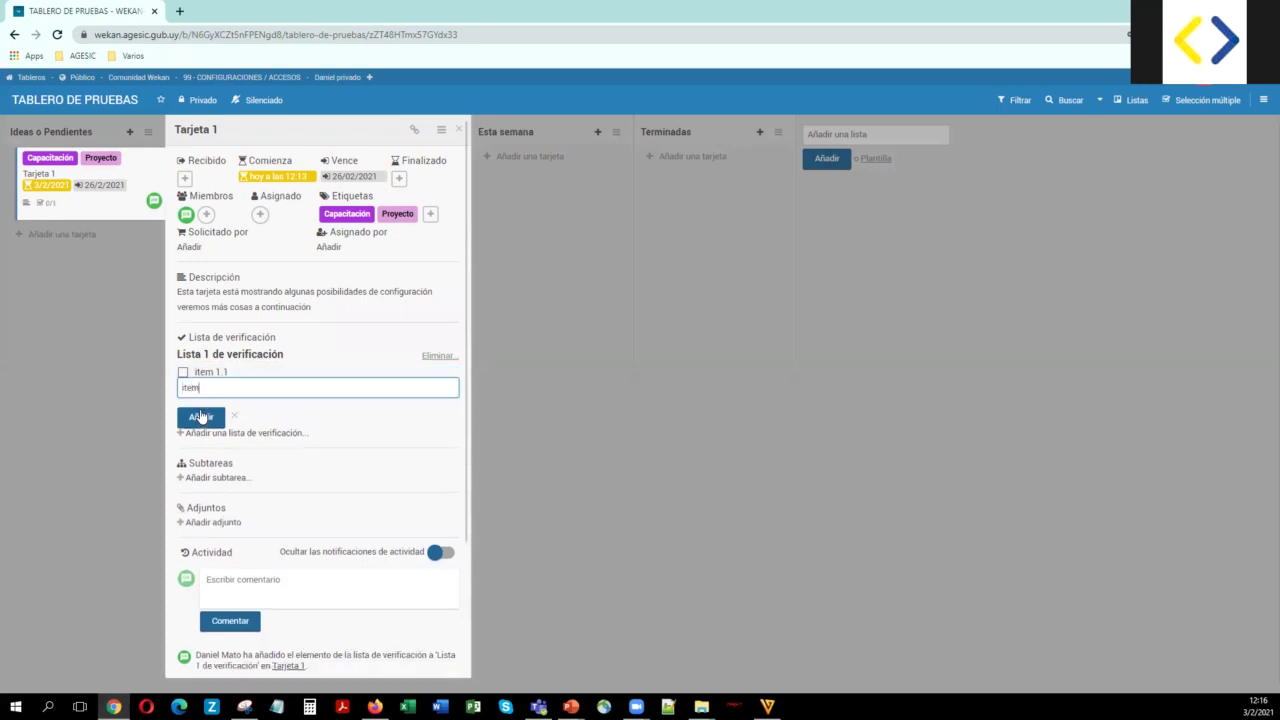
pyautogui.write(' 2.')
pyautogui.write(' 1.2')
pyautogui.click(201, 417)
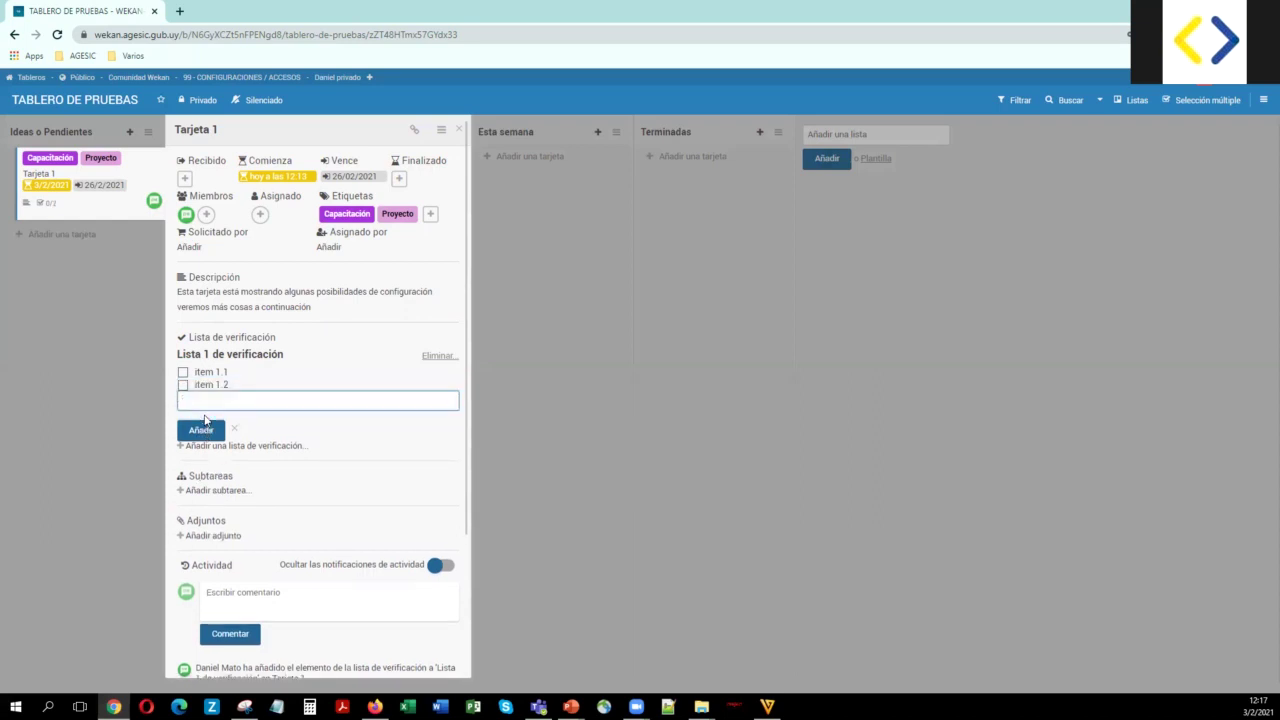
pyautogui.write('item 1.4')
pyautogui.click(205, 421)
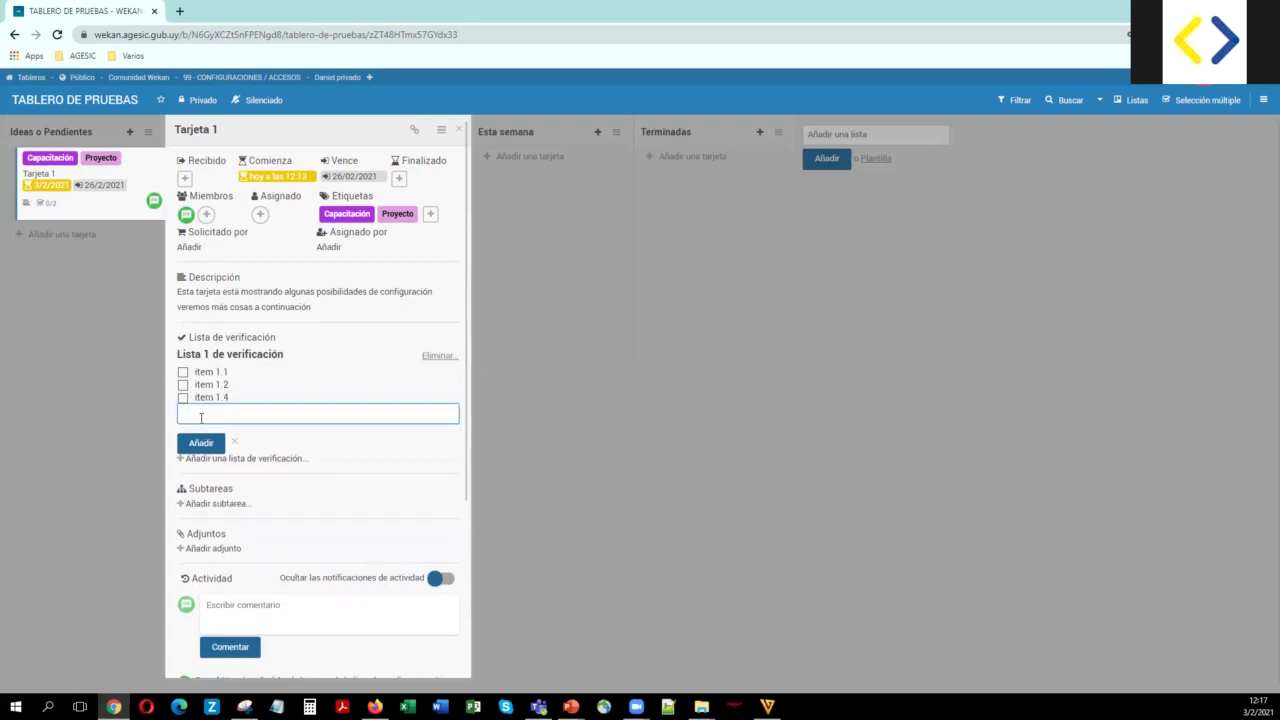
pyautogui.write('item 1.3')
pyautogui.click(201, 445)
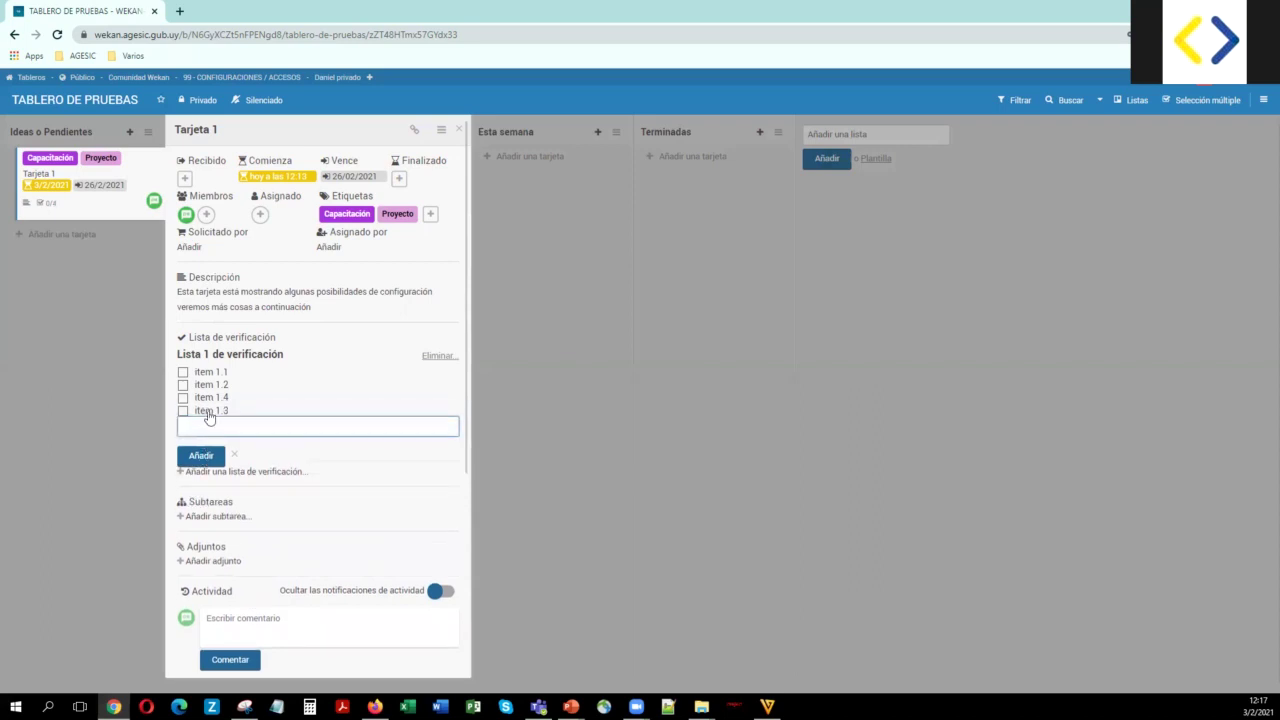
# Step: Move "item 1.3" above "item 1.4" in the first checklist, and tick and untick "item 1.1"
pyautogui.moveTo(209, 418); pyautogui.dragTo(216, 401)
pyautogui.click(182, 376)
pyautogui.click(182, 374)
# Step: Add a second checklist named "lista 2 de verificación" to "Tarjeta 1"
pyautogui.click(180, 471)
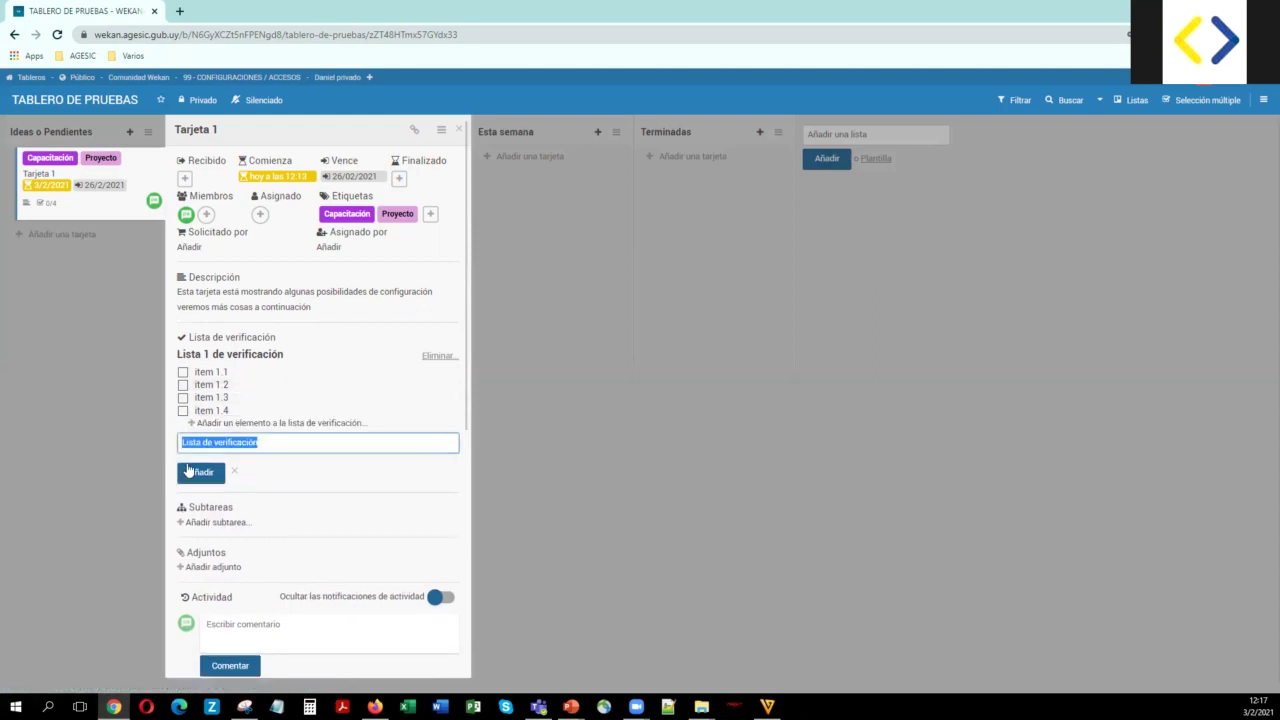
pyautogui.write('lista')
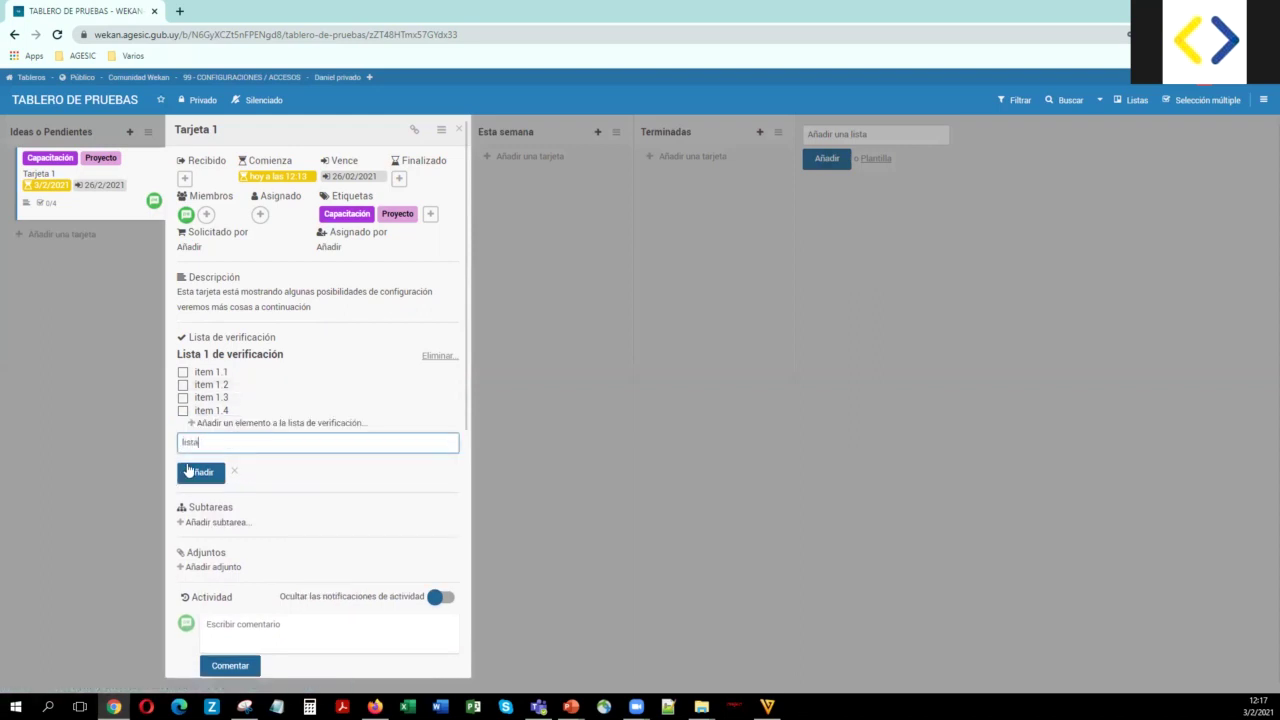
pyautogui.write(' 2 de verificaicon')
pyautogui.press('BackSpace')
pyautogui.press('BackSpace')
pyautogui.press('BackSpace')
pyautogui.press('BackSpace')
pyautogui.write('ción')
pyautogui.click(190, 471)
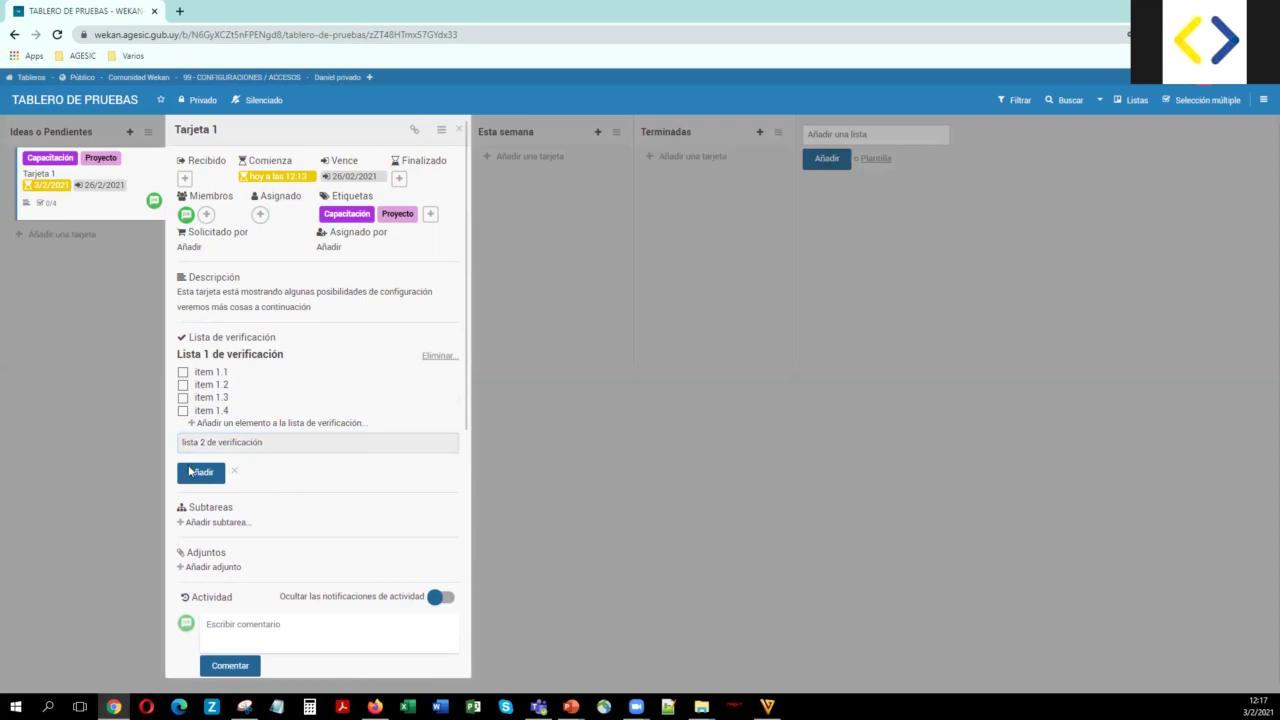
# Step: Add the items "item 2.1" and "item 2.2" to "lista 2 de verificación"
pyautogui.write('item 2.1')
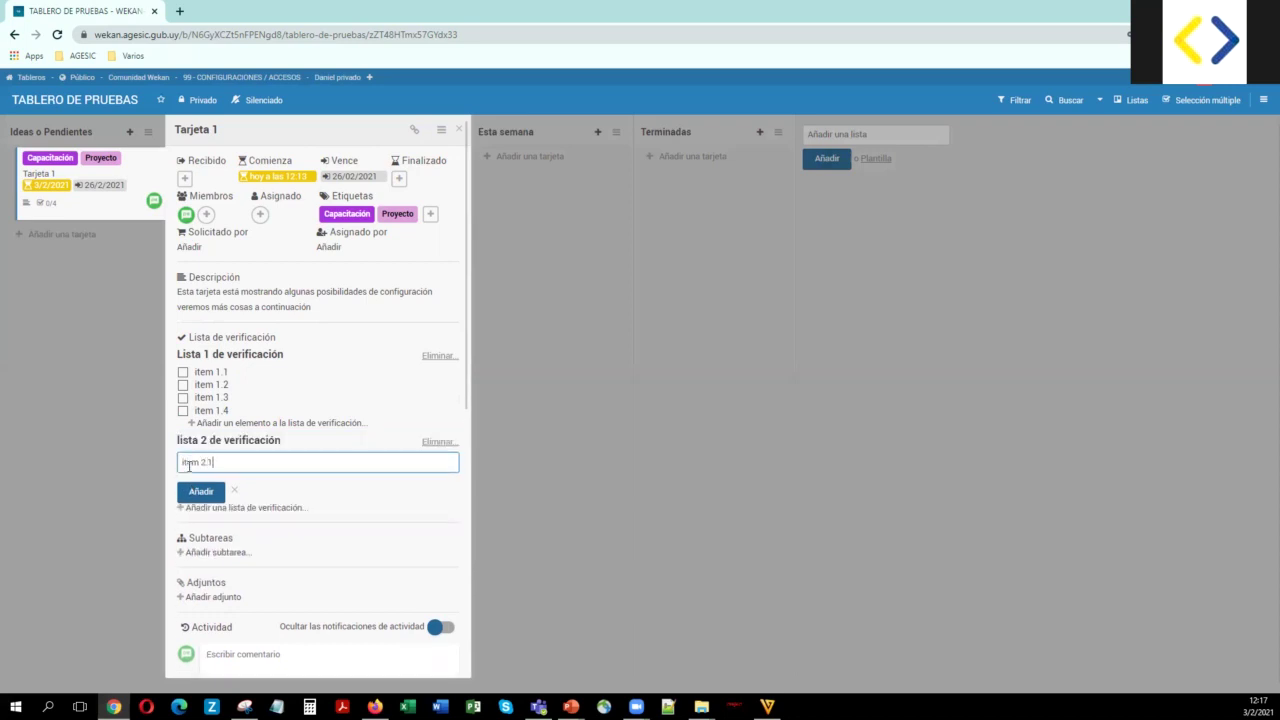
pyautogui.click(201, 497)
pyautogui.write('item ')
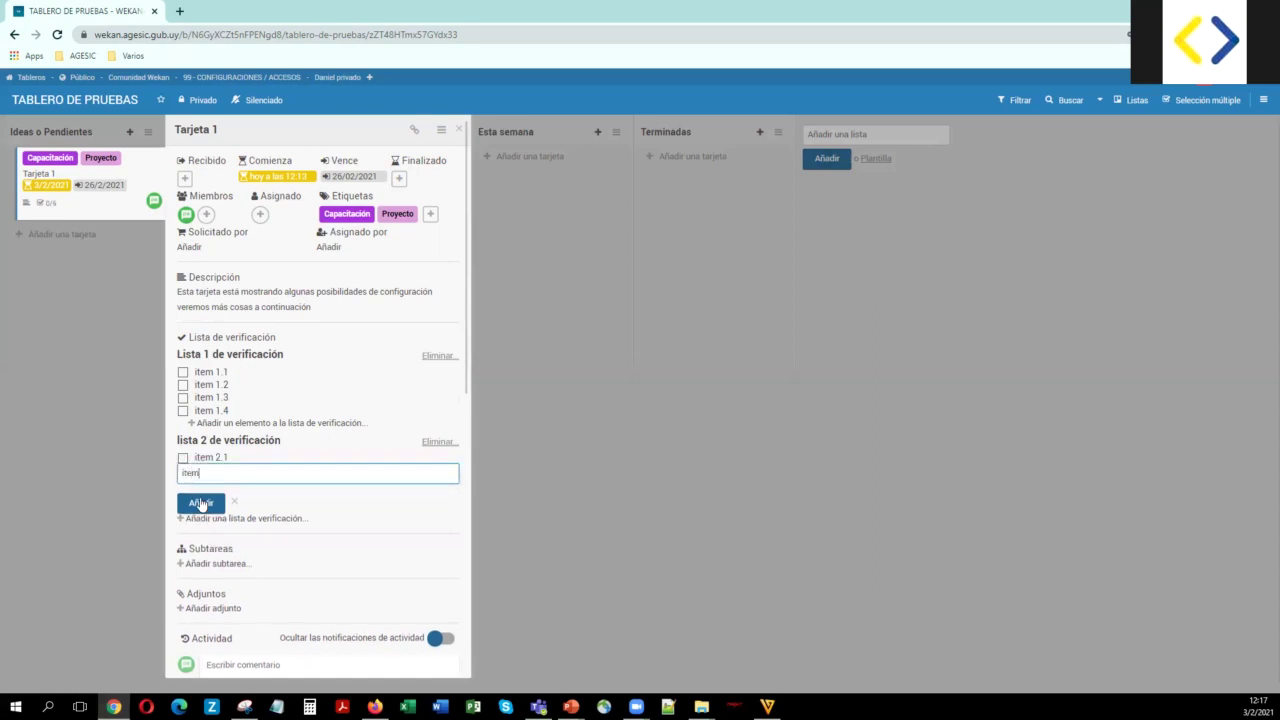
pyautogui.write('2.2')
pyautogui.click(201, 503)
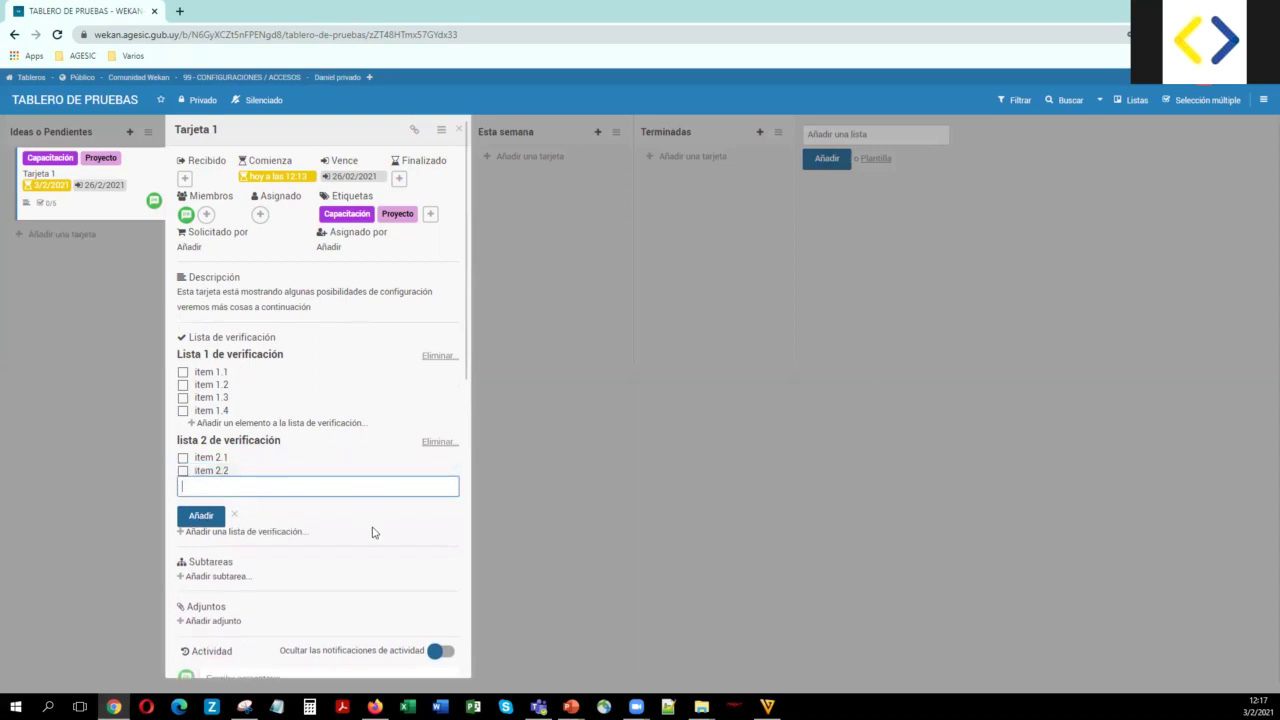
# Step: Look over the remaining sections of "Tarjeta 1" and close its details to return to the board
pyautogui.scroll(-3, 372, 532)
pyautogui.scroll(2, 378, 522)
pyautogui.scroll(-1, 374, 517)
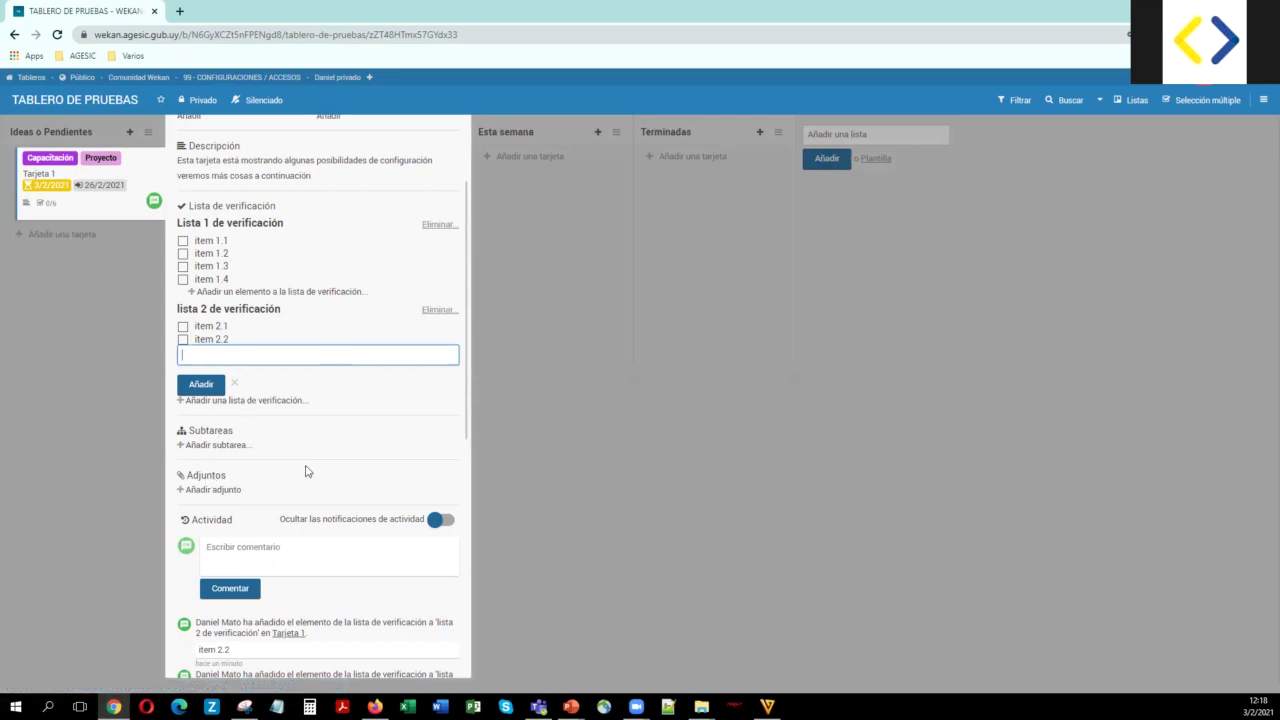
pyautogui.scroll(2, 293, 479)
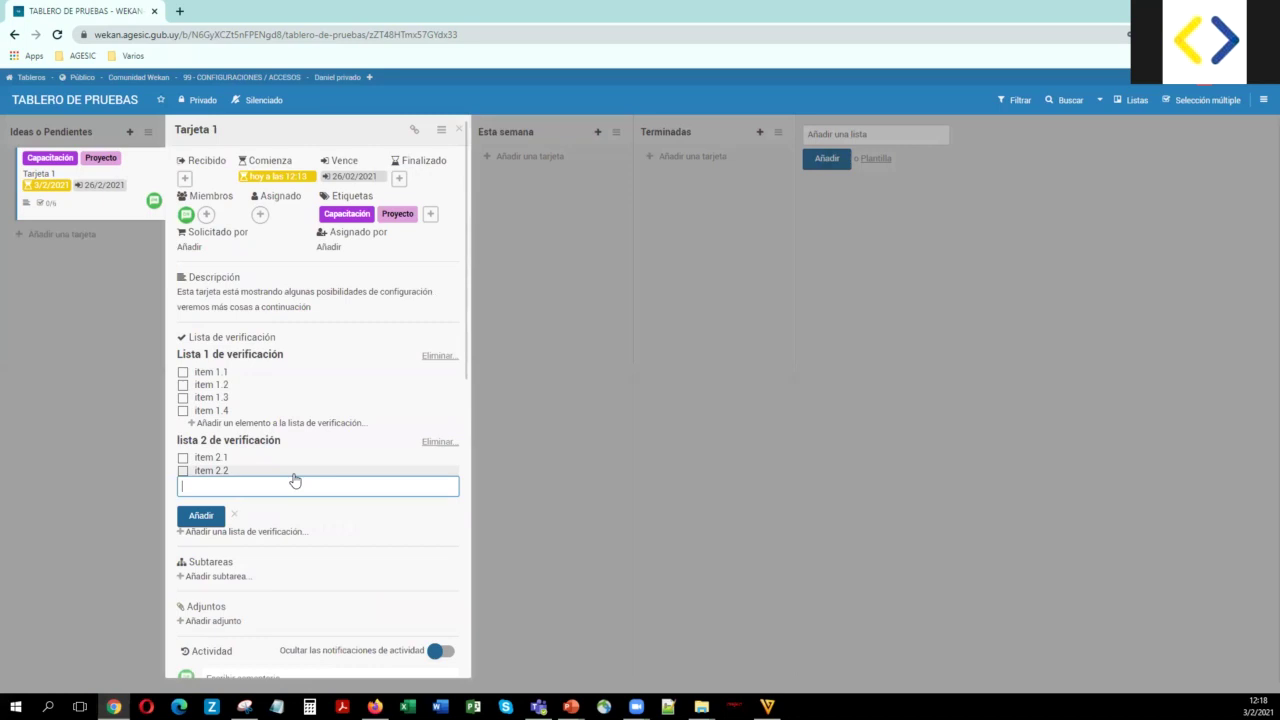
pyautogui.click(458, 134)
pyautogui.click(458, 134)
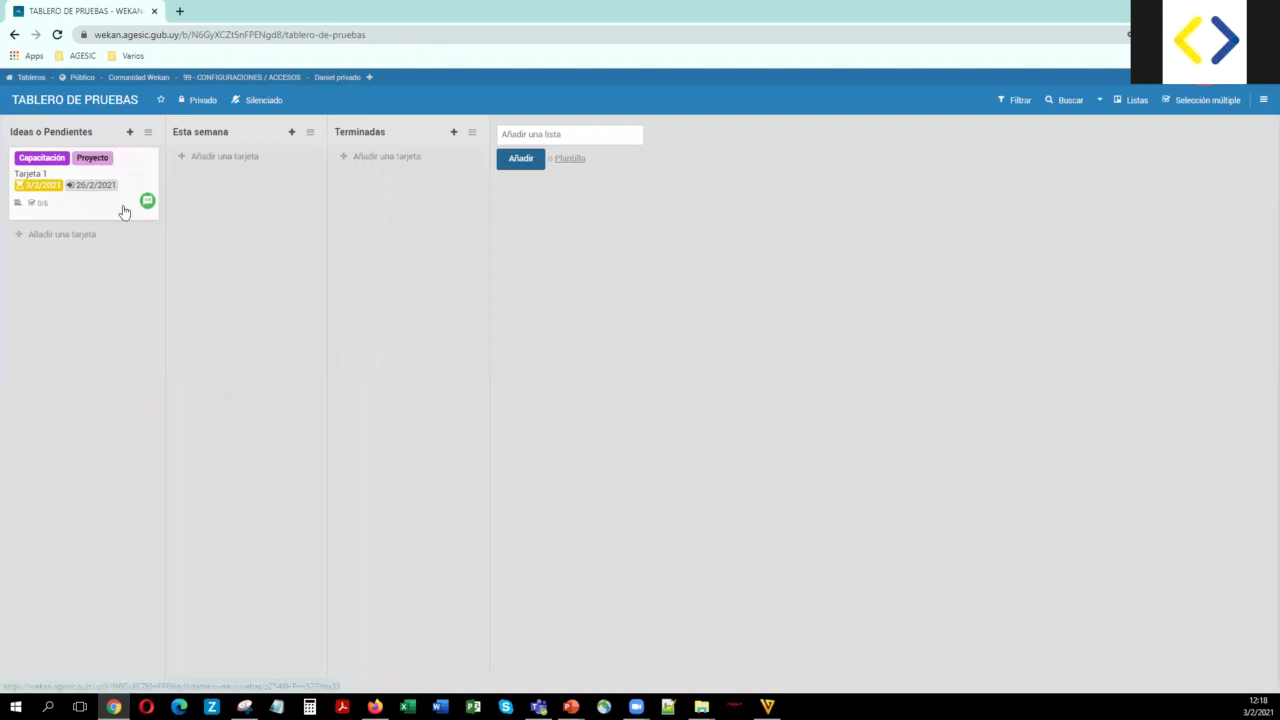
# Step: Add a card named "tarjeta 2" to the list "Ideas o Pendientes"
pyautogui.click(23, 234)
pyautogui.write('tarjeta 2')
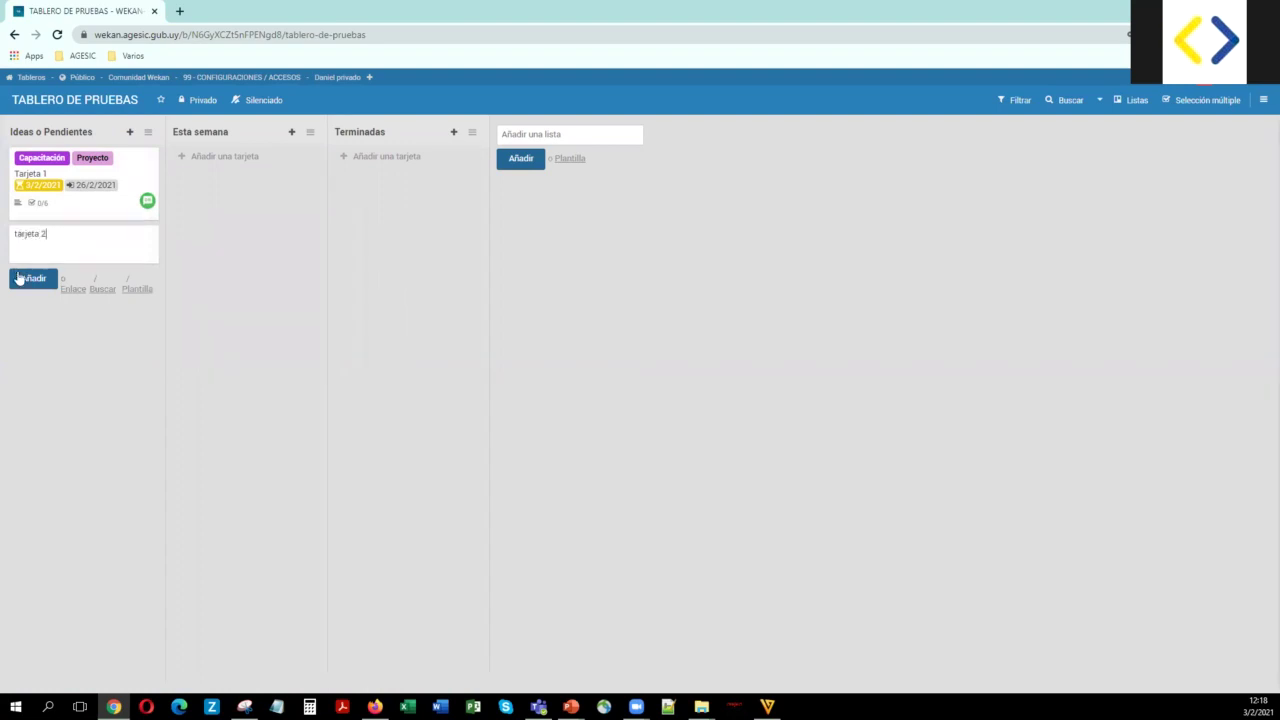
pyautogui.click(33, 278)
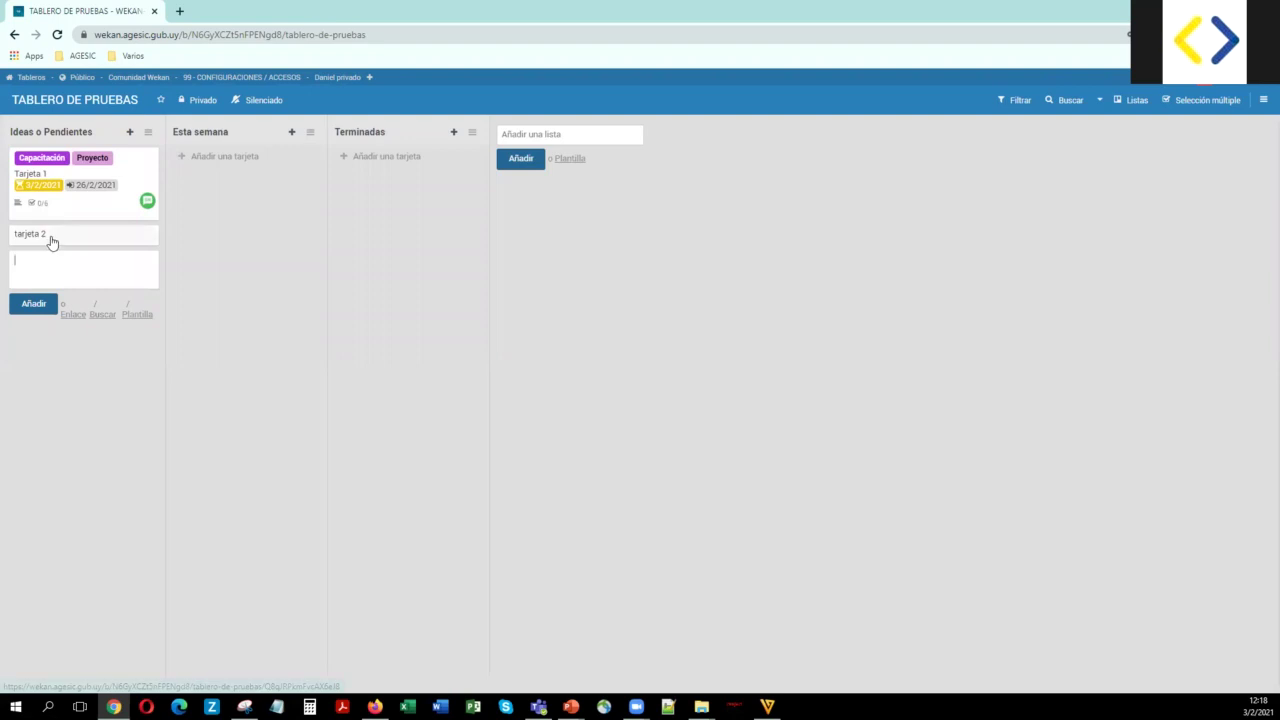
# Step: Open "tarjeta 2", rename it "tarjeta 2 nuevo titulo" and close its details
pyautogui.click(49, 238)
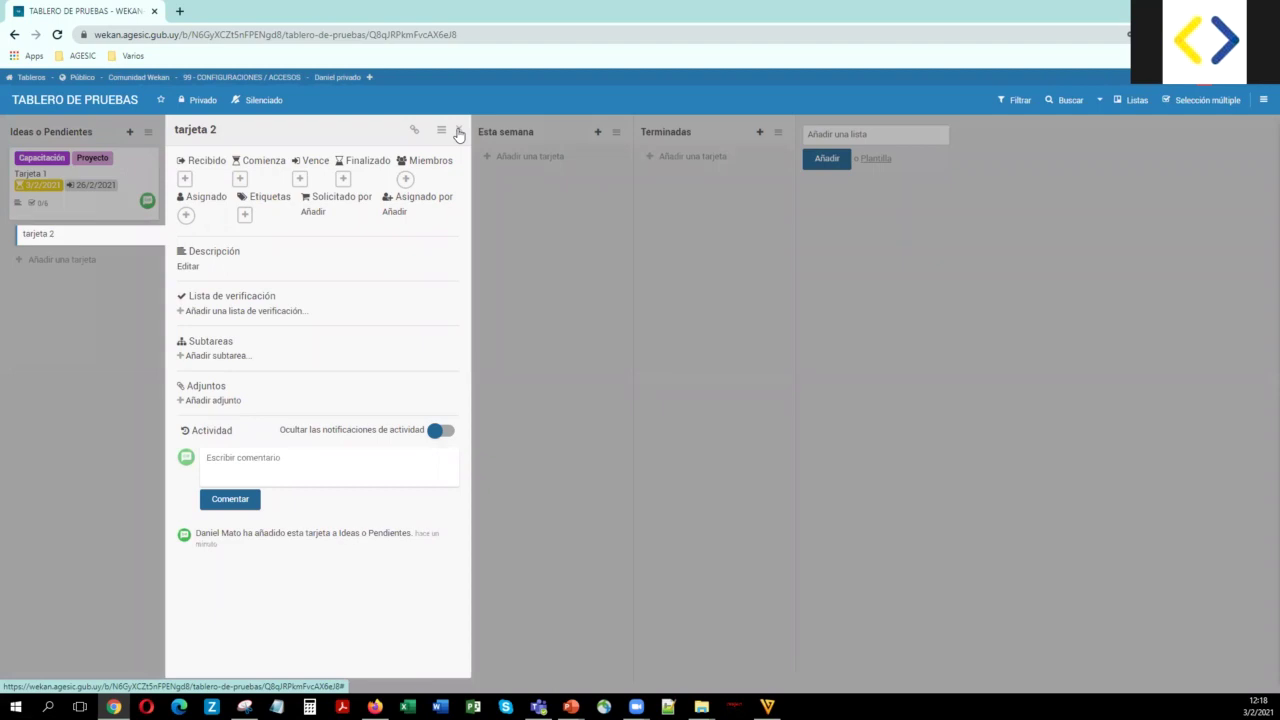
pyautogui.click(195, 267)
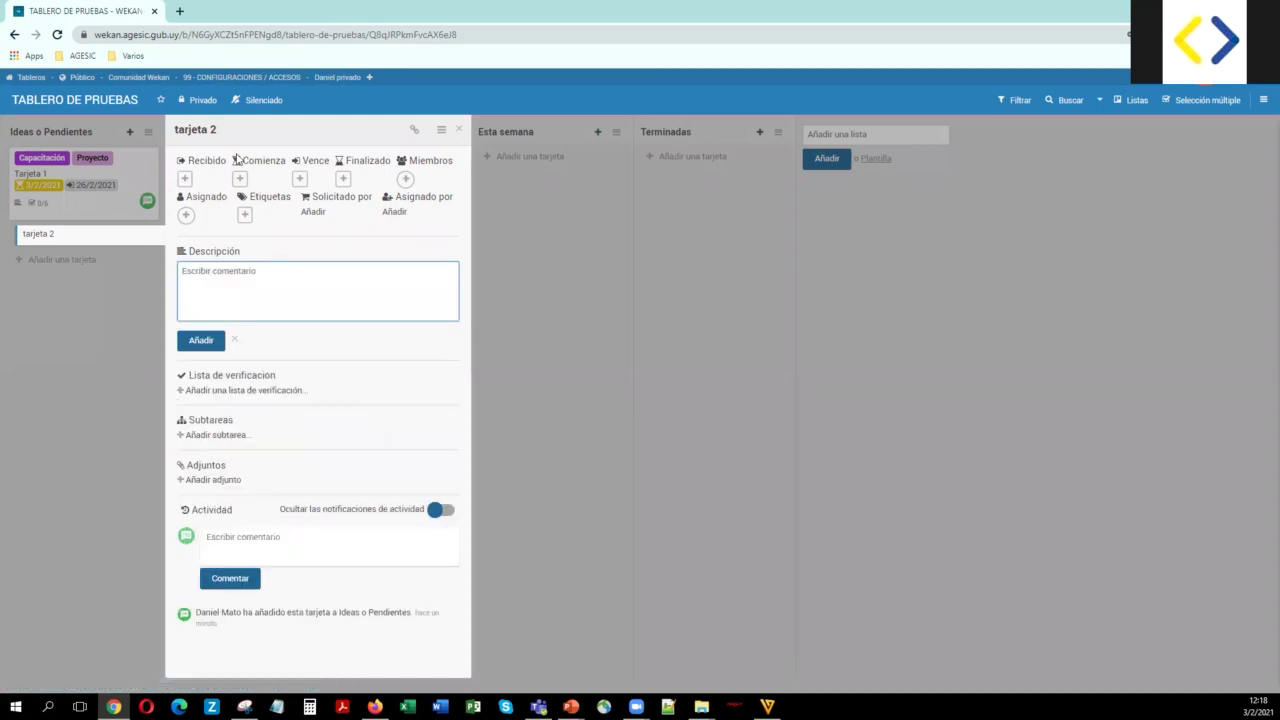
pyautogui.click(218, 131)
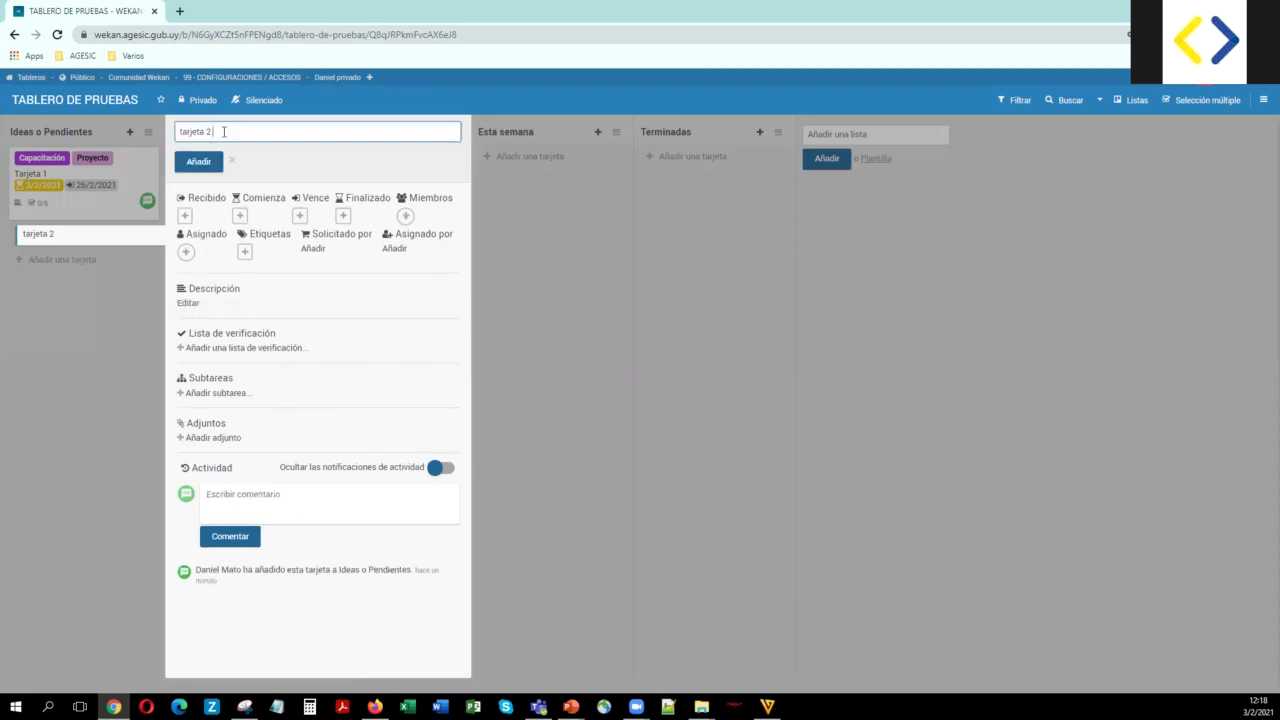
pyautogui.write('nuevo titulo')
pyautogui.click(192, 164)
pyautogui.click(39, 332)
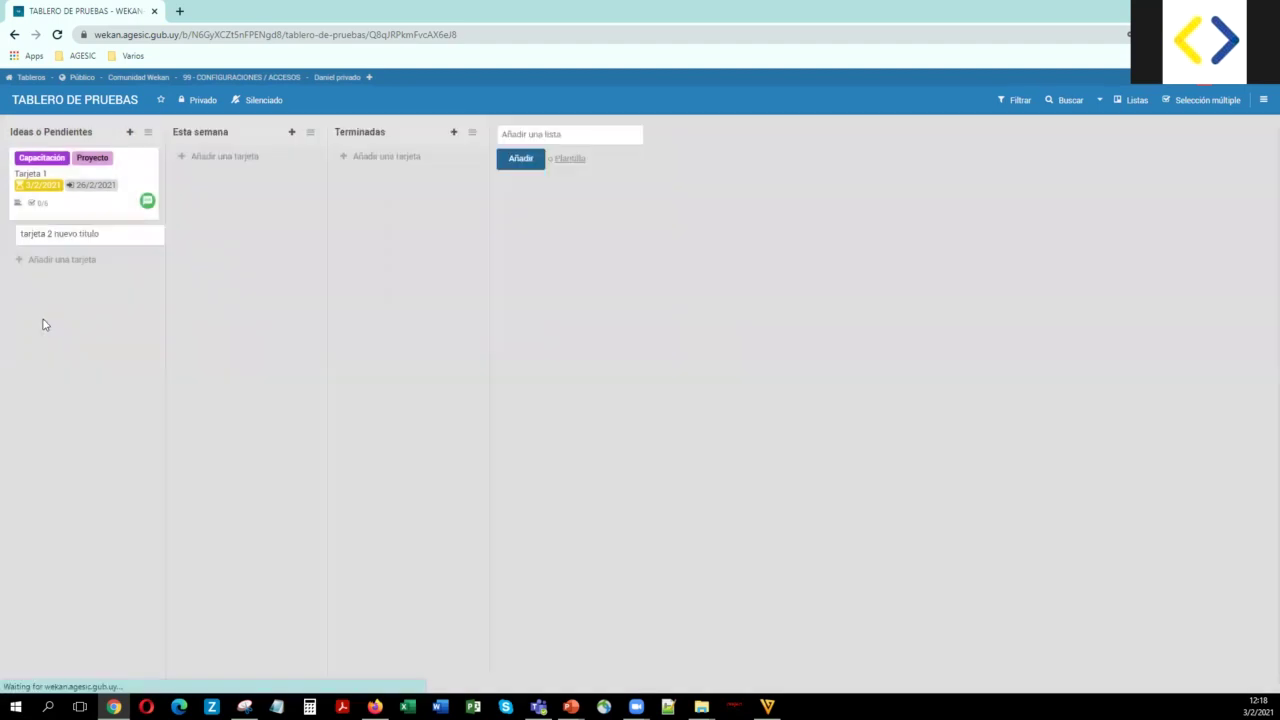
pyautogui.moveTo(83, 226); pyautogui.dragTo(114, 246)
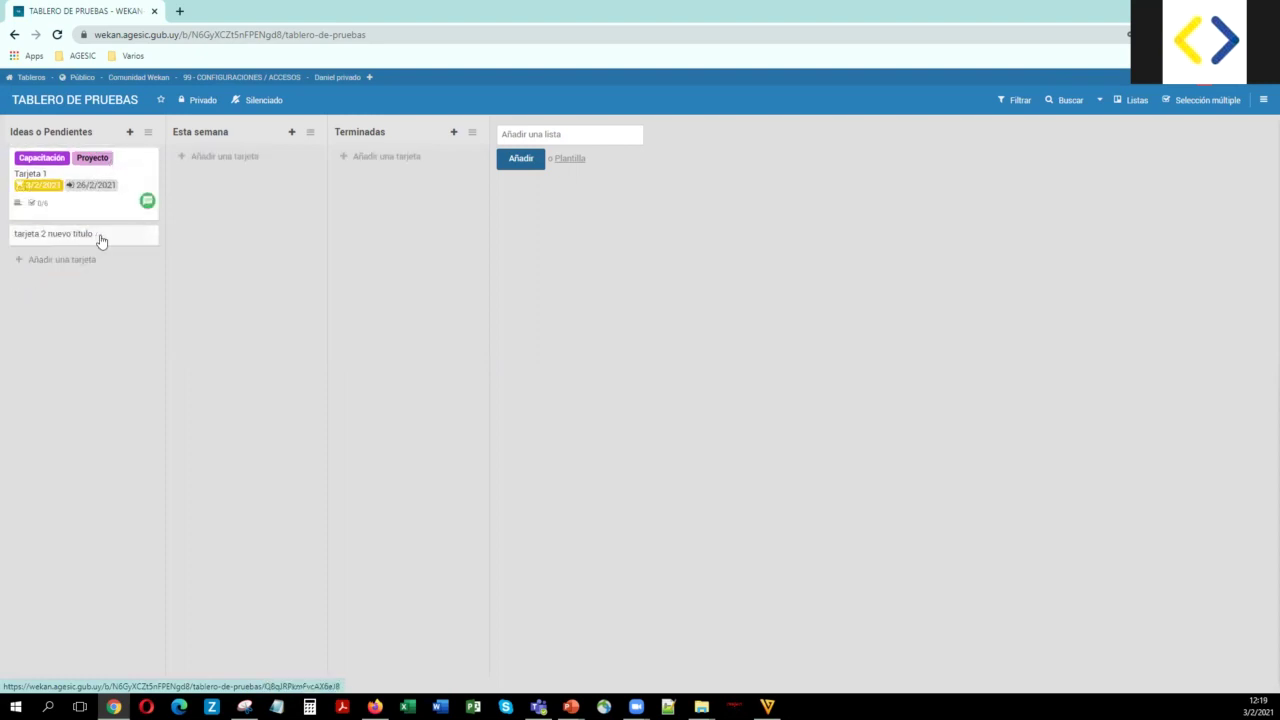
# Step: Copy the card "tarjeta 2 nuevo titulo" within "Ideas o Pendientes" as "tarjeta 3 copiada de la tarjeta 2" and close the card details
pyautogui.click(100, 240)
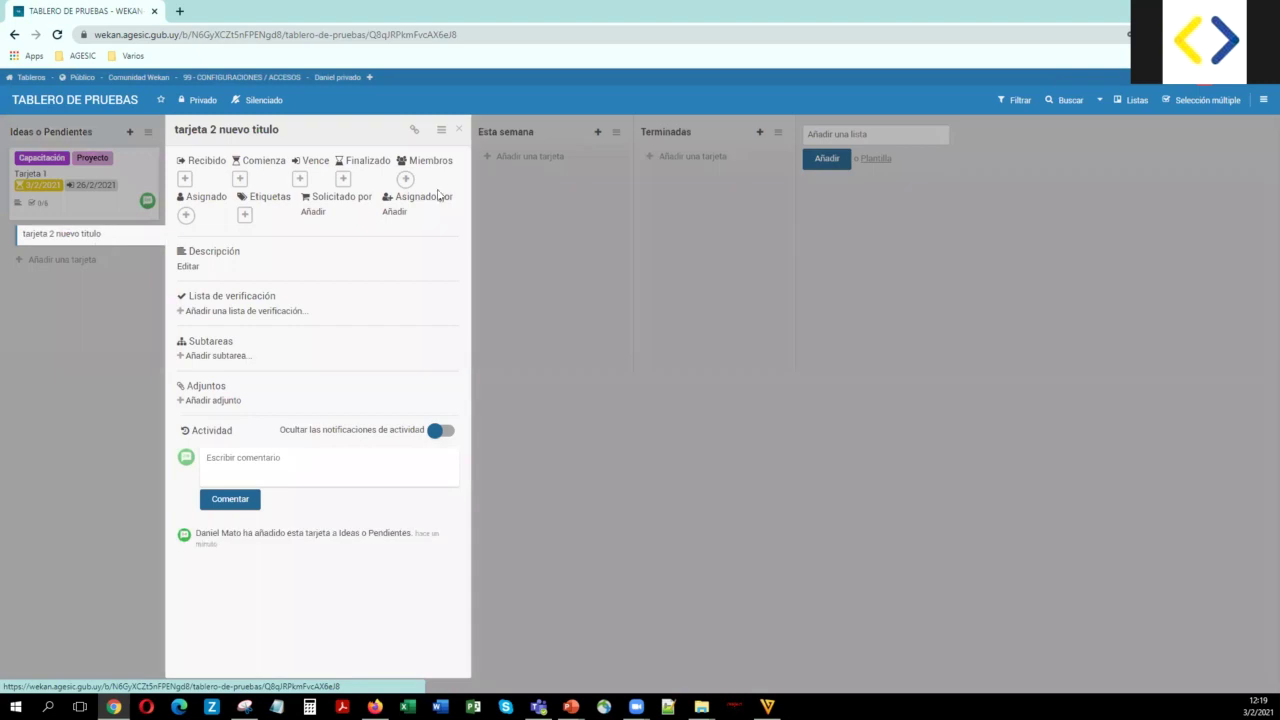
pyautogui.click(441, 133)
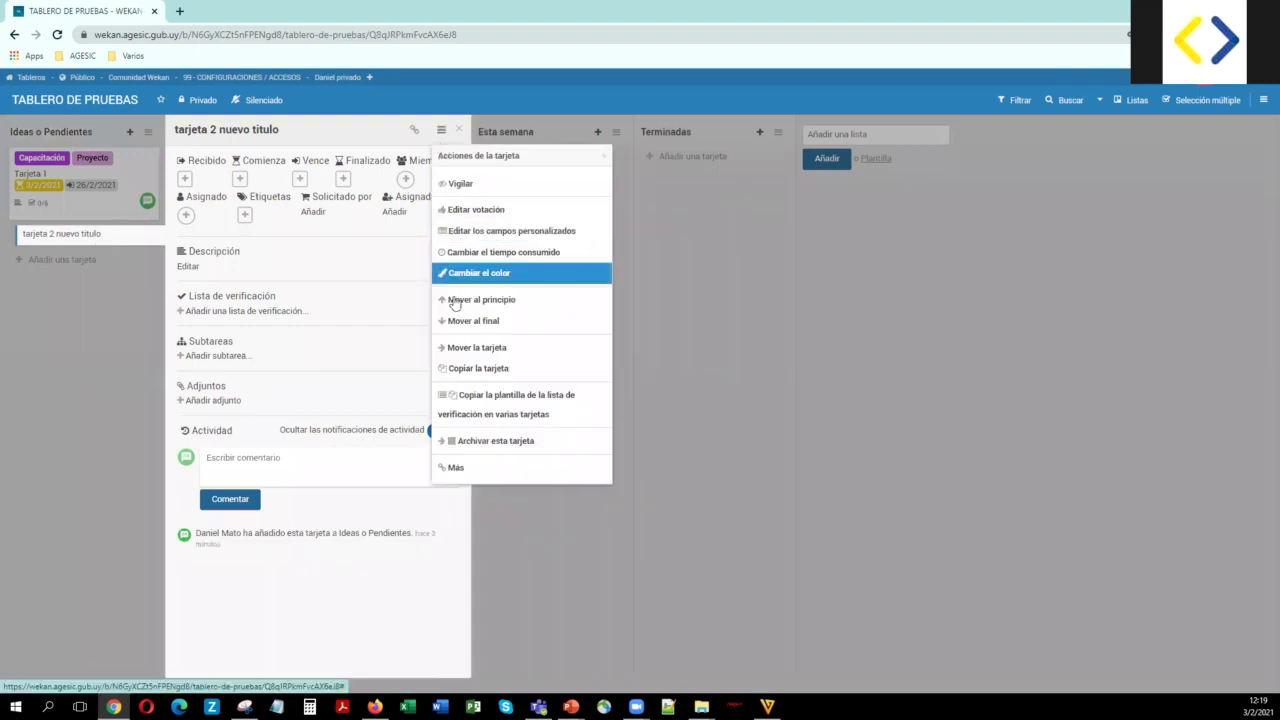
pyautogui.click(453, 369)
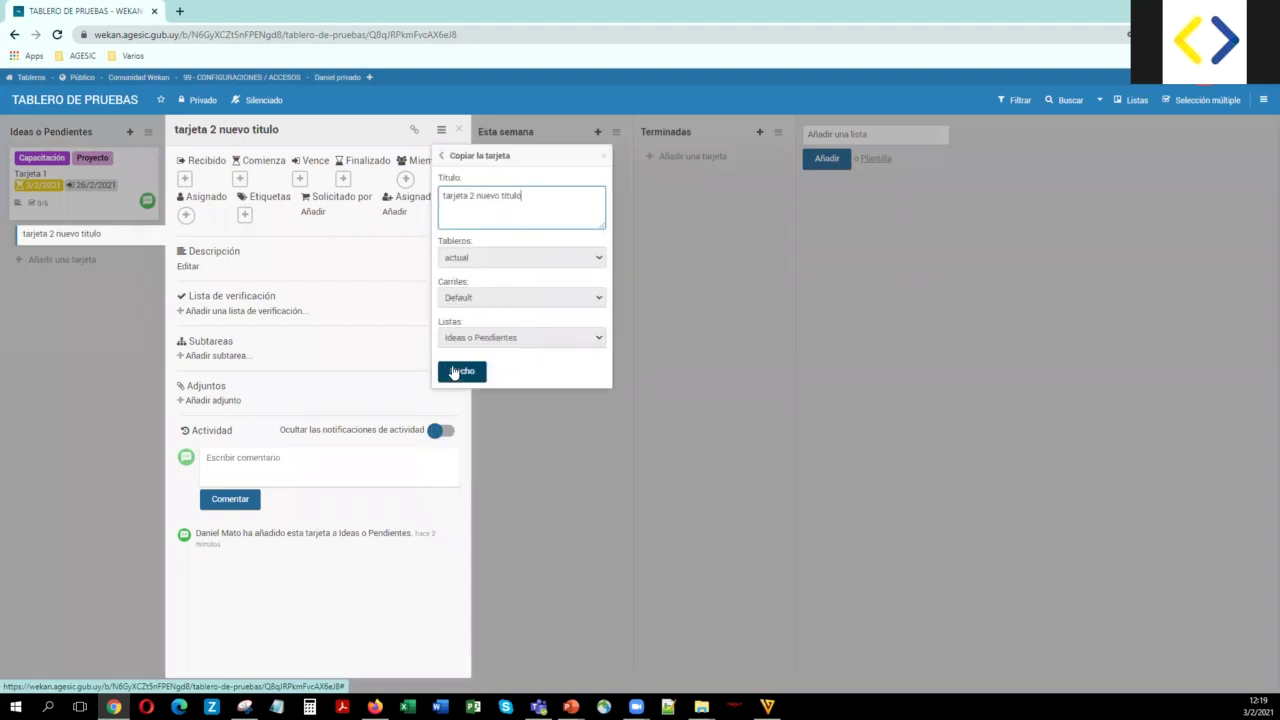
pyautogui.moveTo(518, 193); pyautogui.dragTo(436, 195)
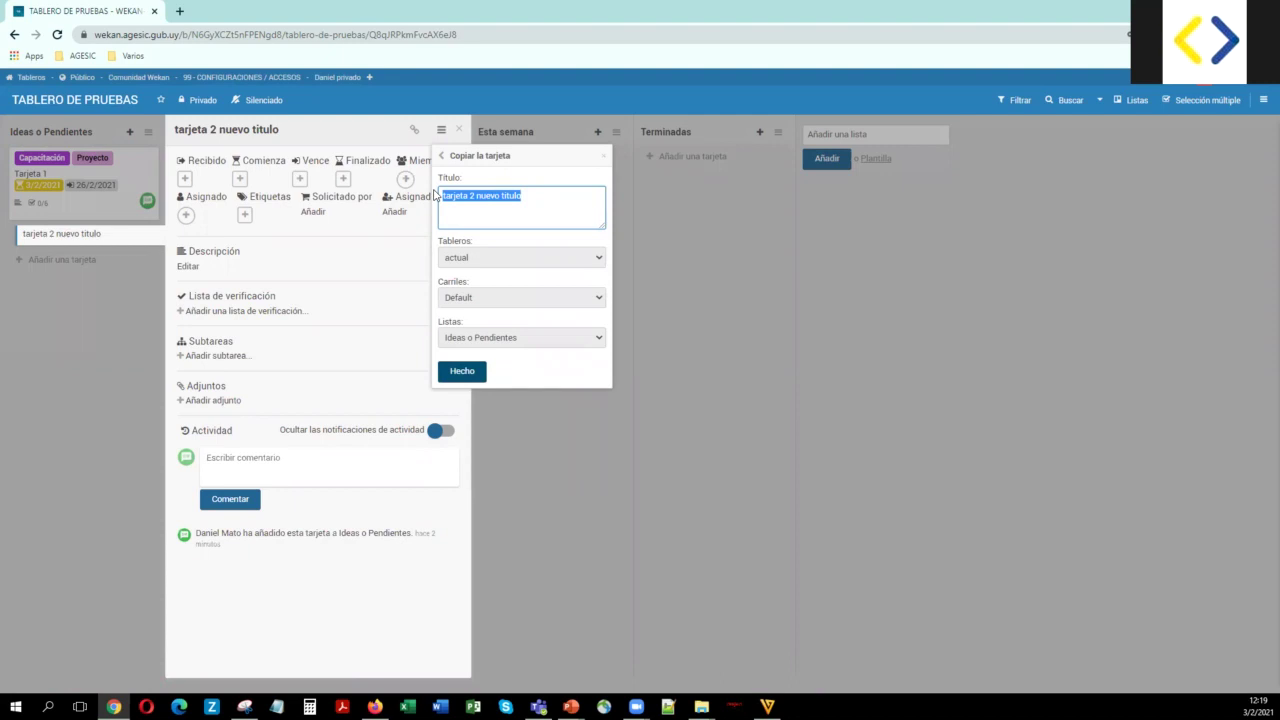
pyautogui.write('tarje')
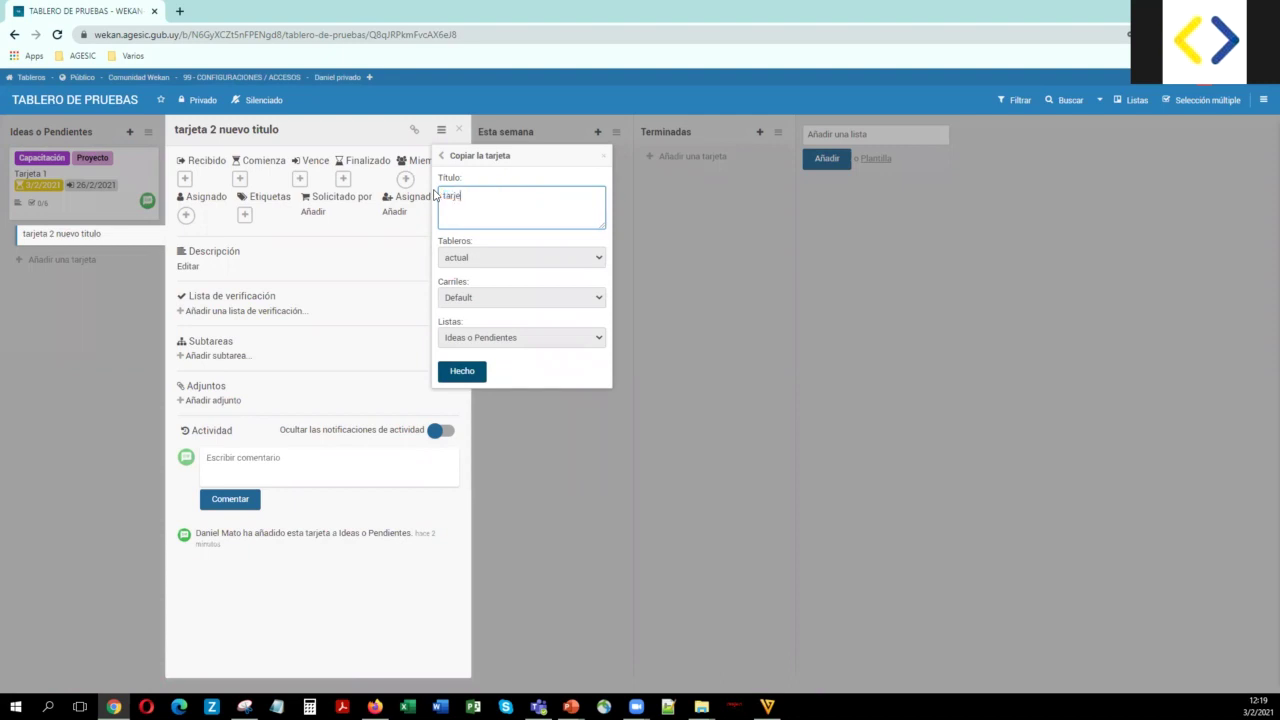
pyautogui.write('ta 3 copiada de la tarjeta 2')
pyautogui.click(461, 371)
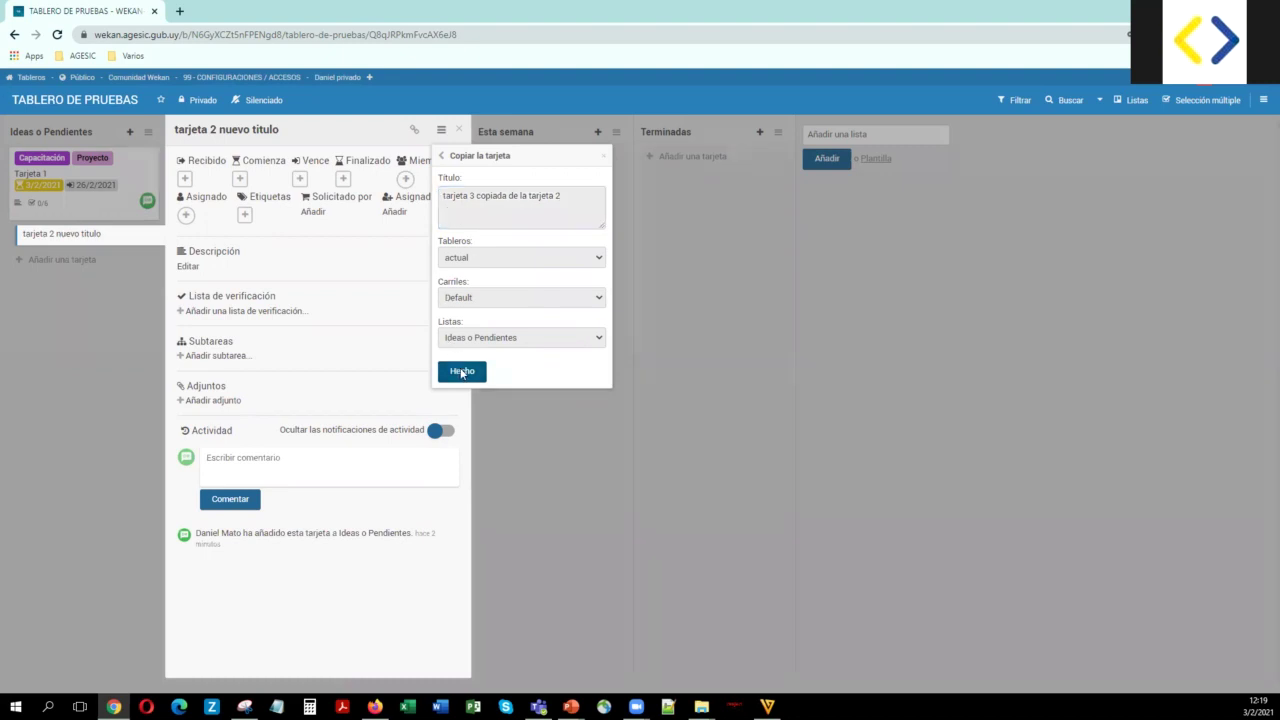
pyautogui.click(140, 351)
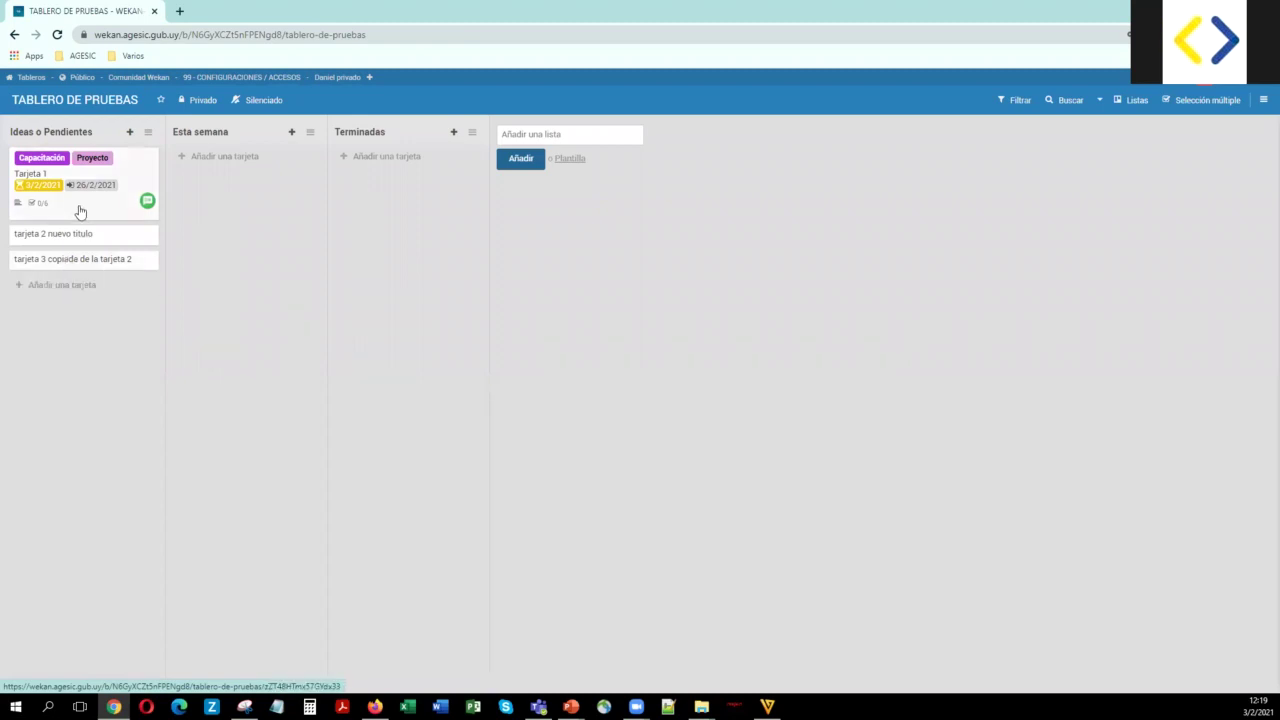
# Step: Move "Tarjeta 1" to the list "Esta semana" and "tarjeta 2 nuevo titulo" through "Esta semana" to "Terminadas"
pyautogui.moveTo(83, 206); pyautogui.dragTo(238, 210)
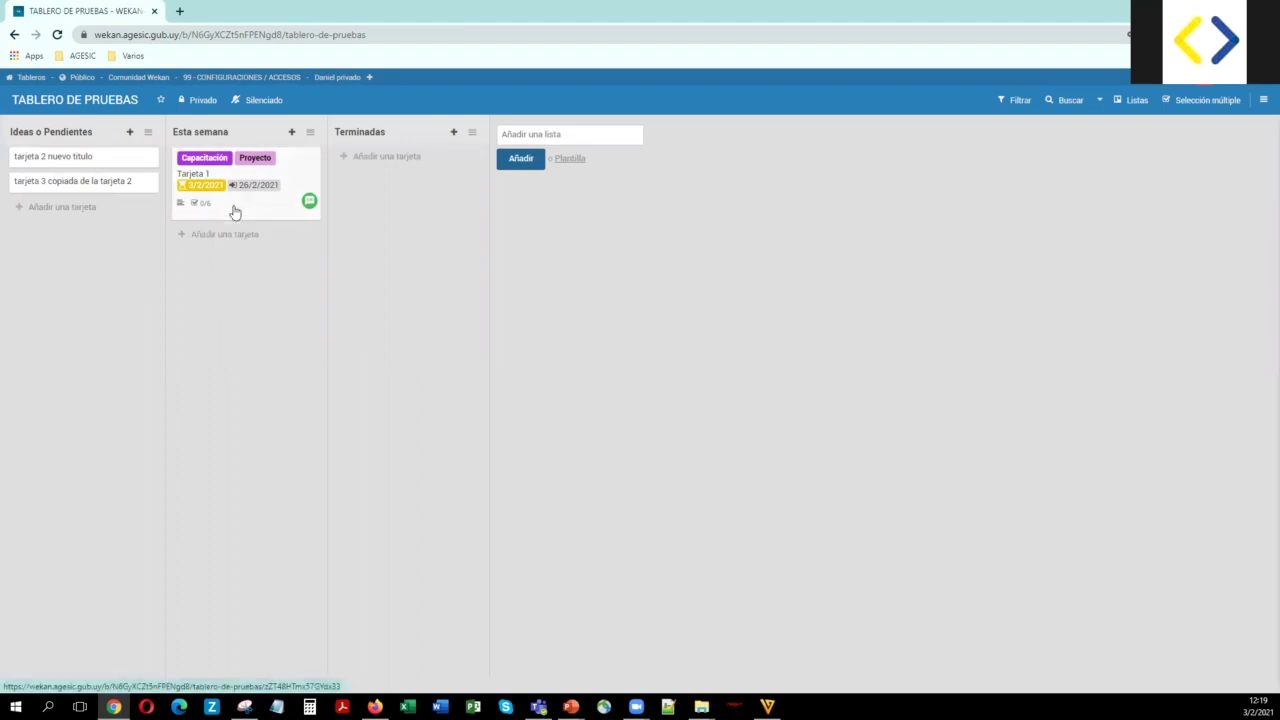
pyautogui.moveTo(60, 157); pyautogui.dragTo(228, 252)
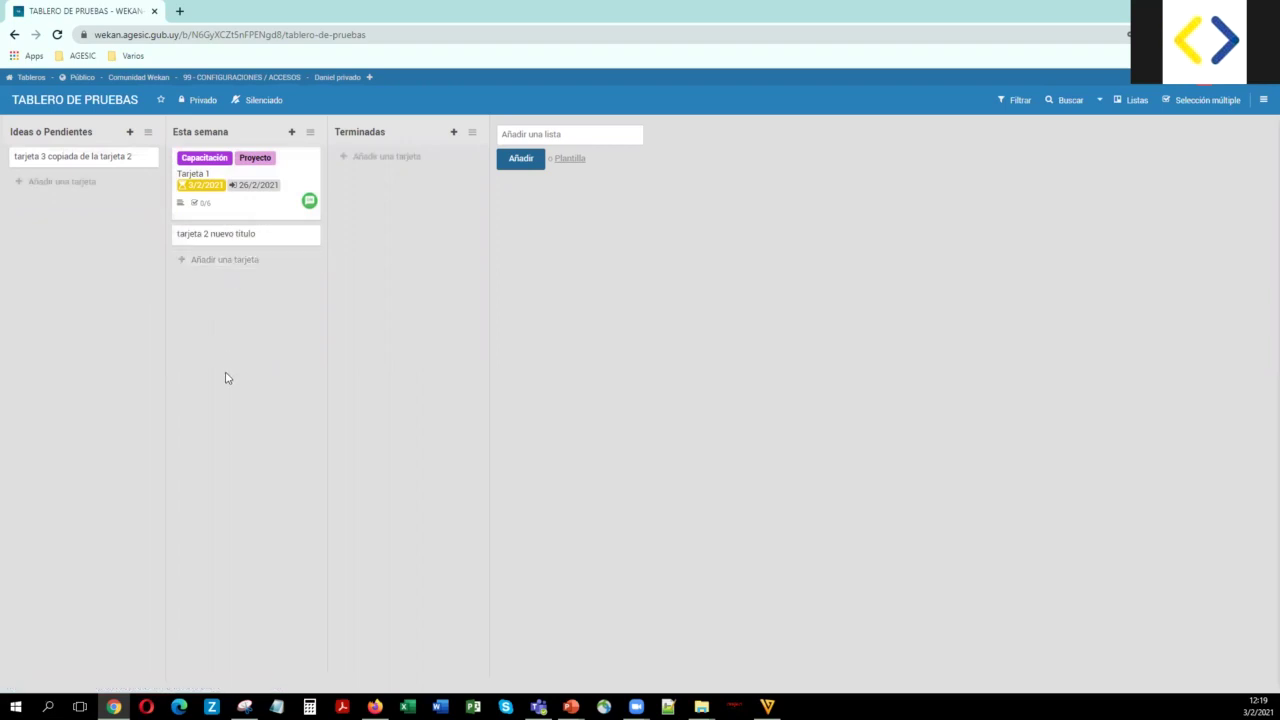
pyautogui.moveTo(230, 234); pyautogui.dragTo(370, 172)
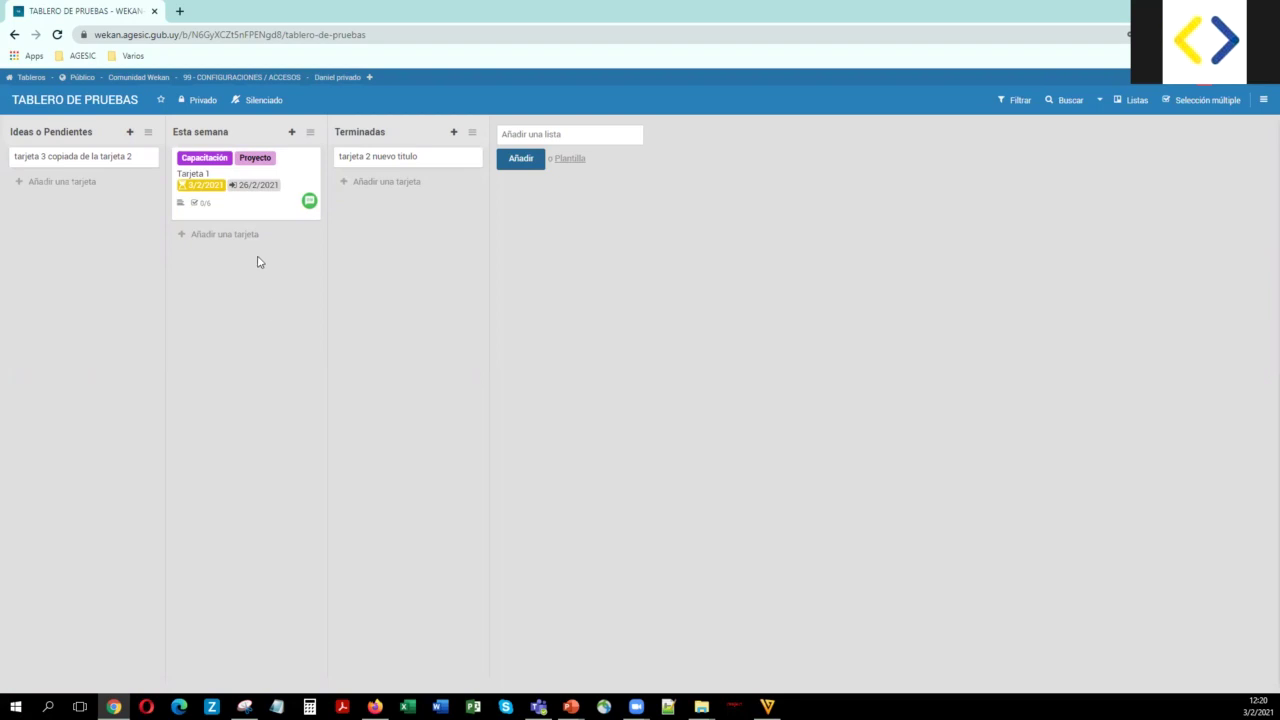
# Step: Start adding an attachment to "tarjeta 3 copiada de la tarjeta 2" and search Google in a new browser tab for "imagen verano"
pyautogui.click(103, 164)
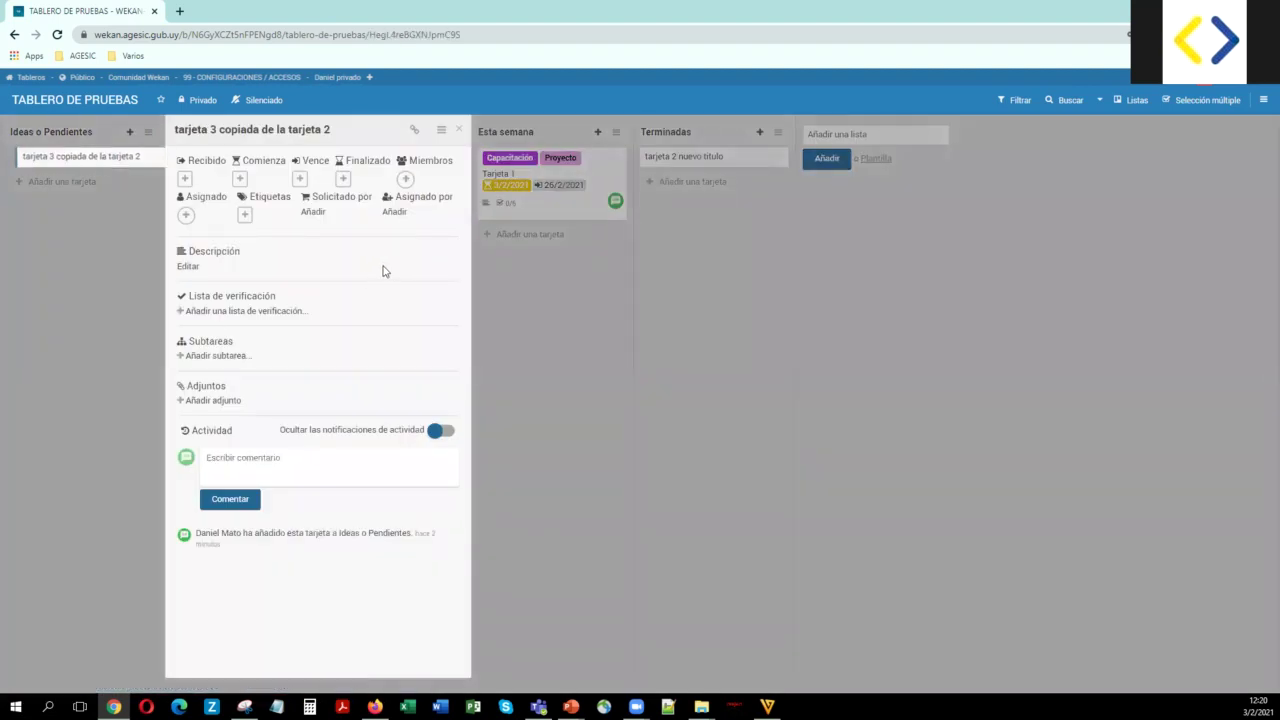
pyautogui.click(181, 402)
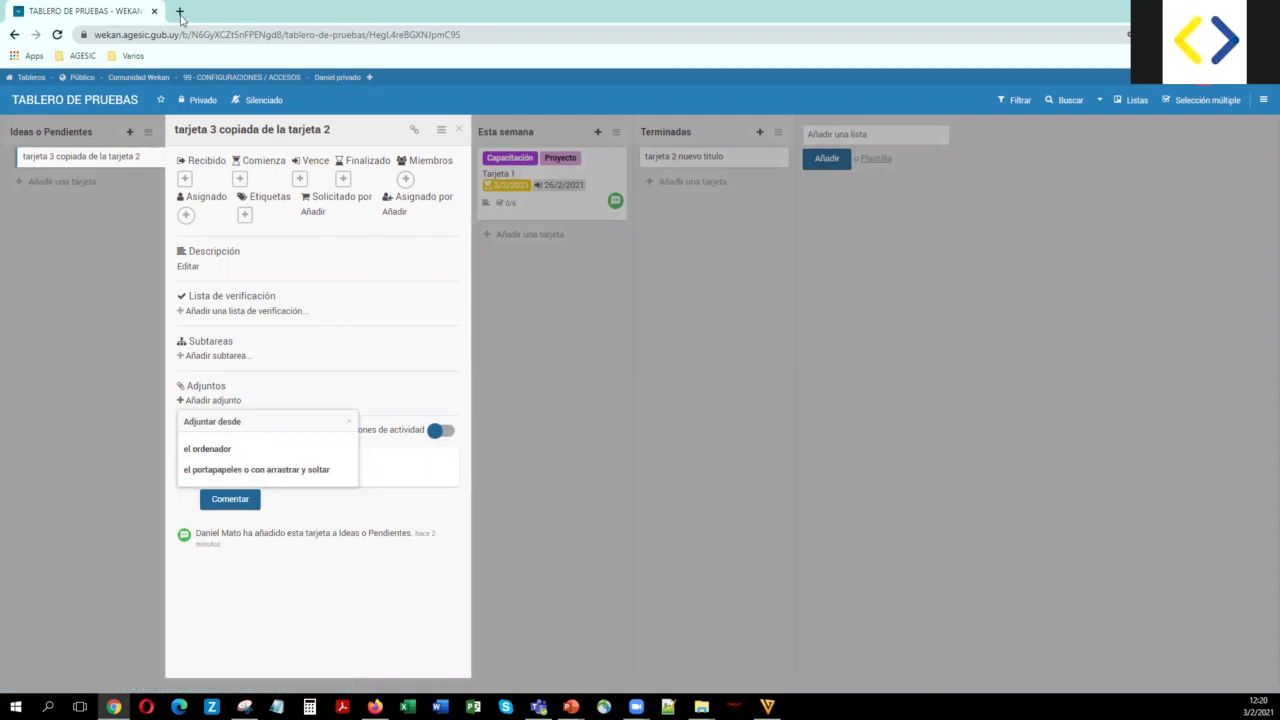
pyautogui.click(180, 12)
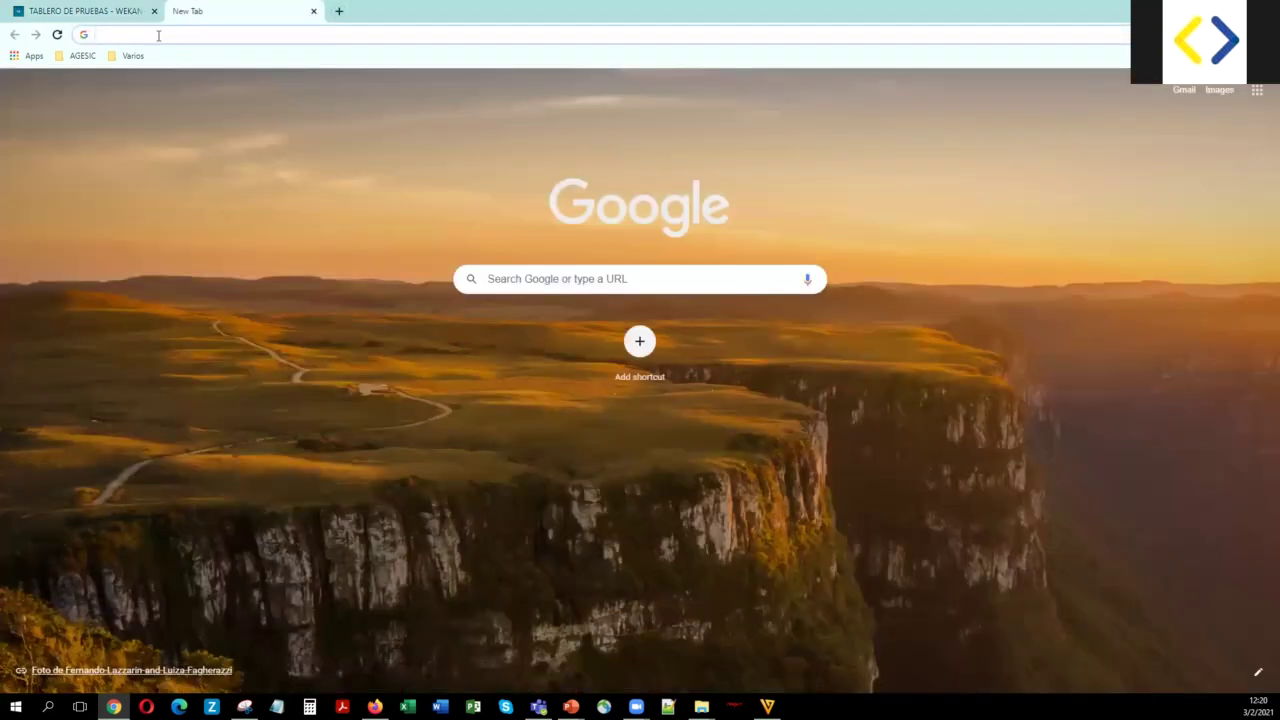
pyautogui.write('imagen verano')
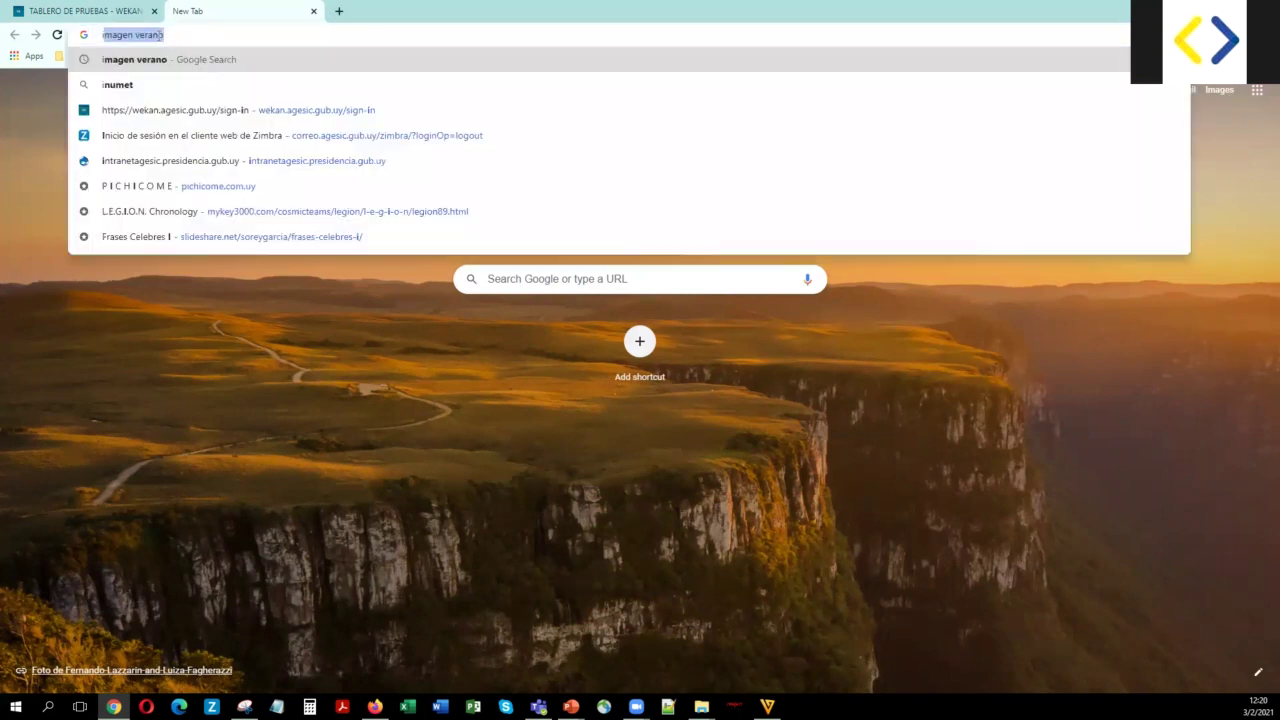
pyautogui.click(159, 36)
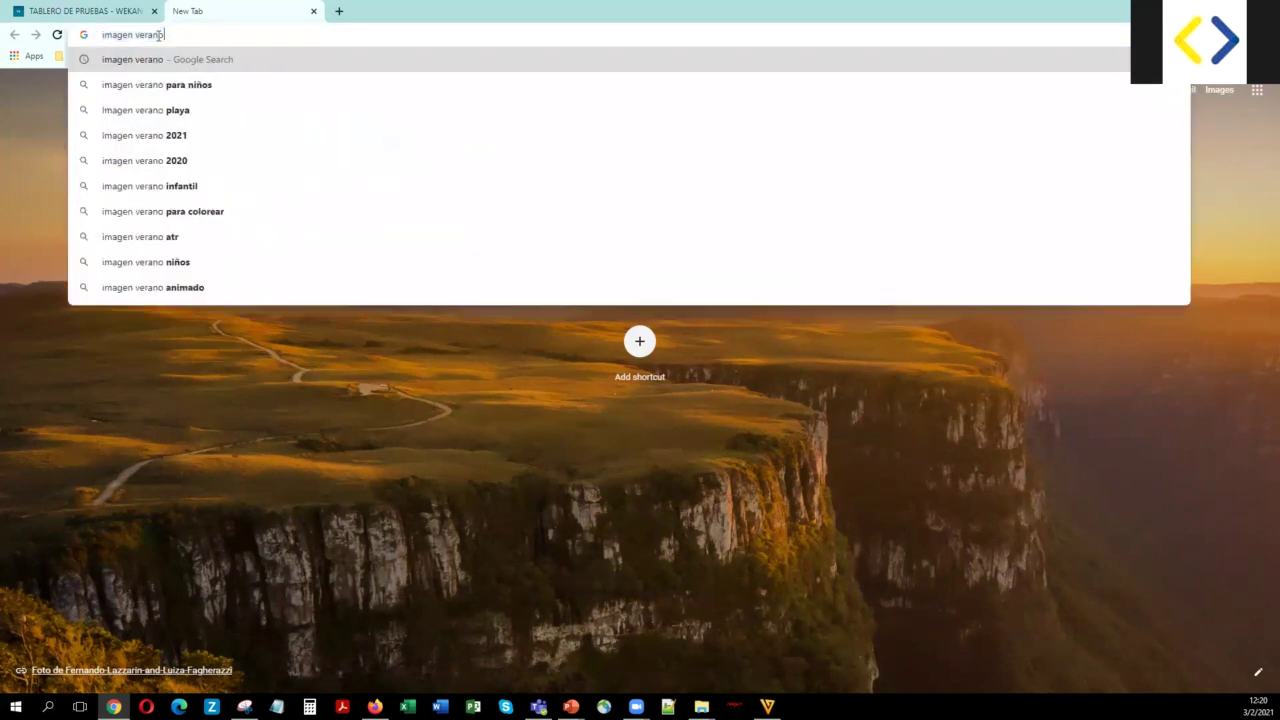
pyautogui.press('Return')
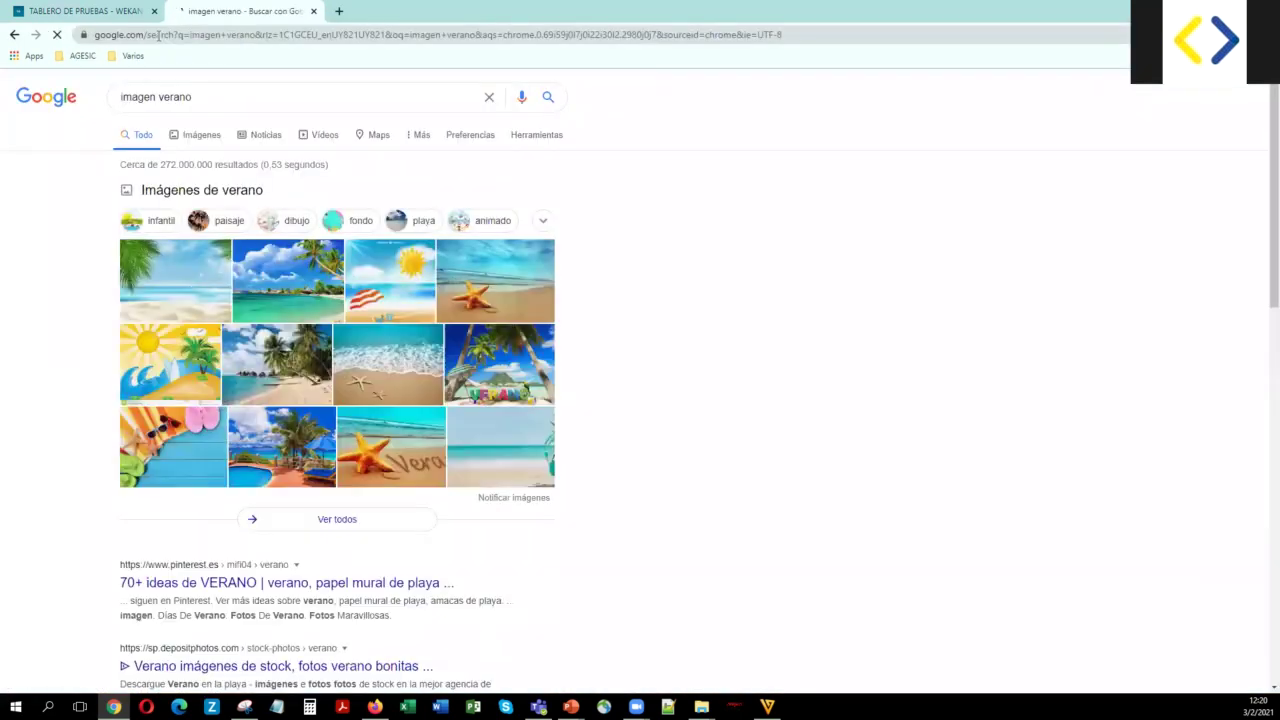
# Step: Open the illustrated beach picture with sun, surfboards and palm trees from the image results and copy the image
pyautogui.click(171, 374)
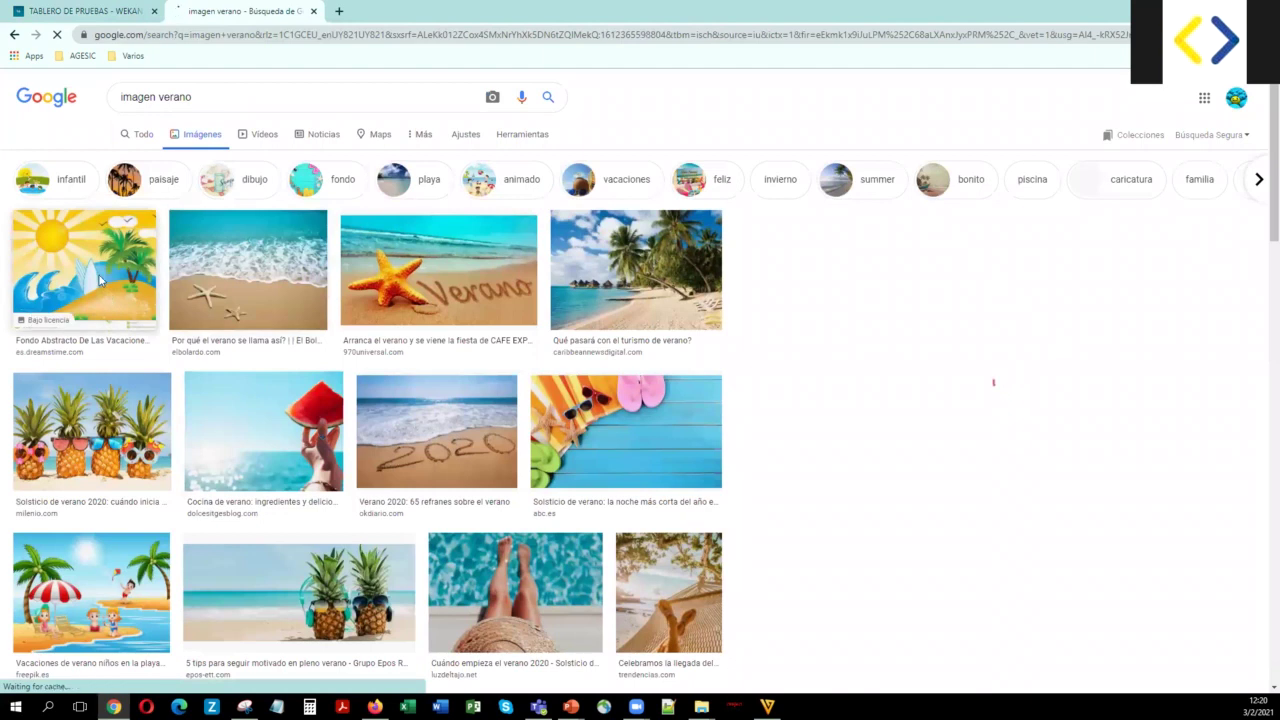
pyautogui.click(99, 281)
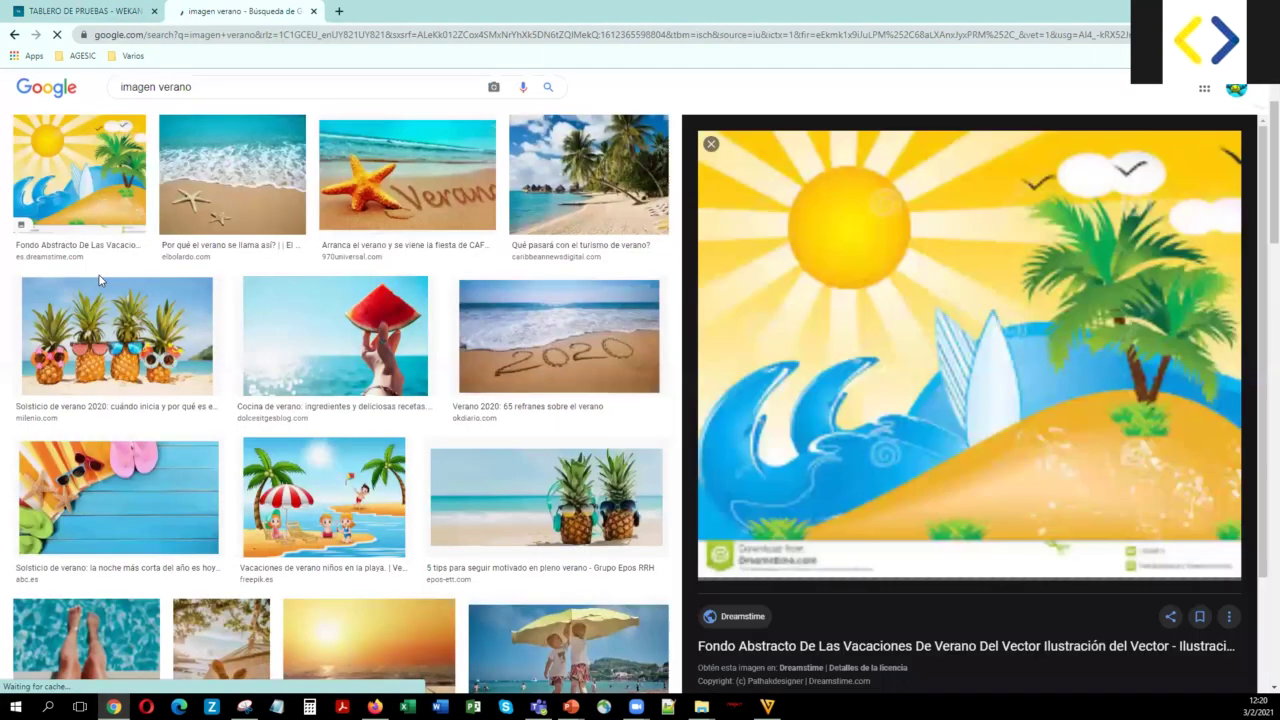
pyautogui.rightClick(843, 353)
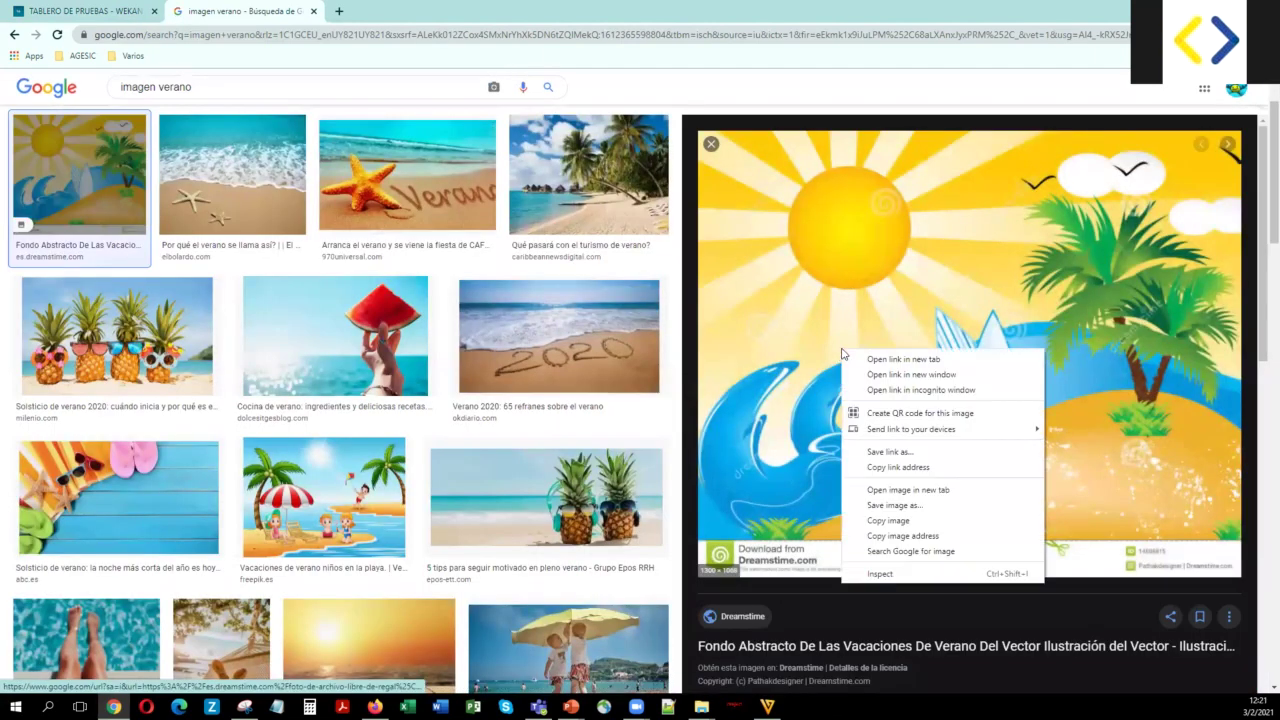
pyautogui.click(871, 521)
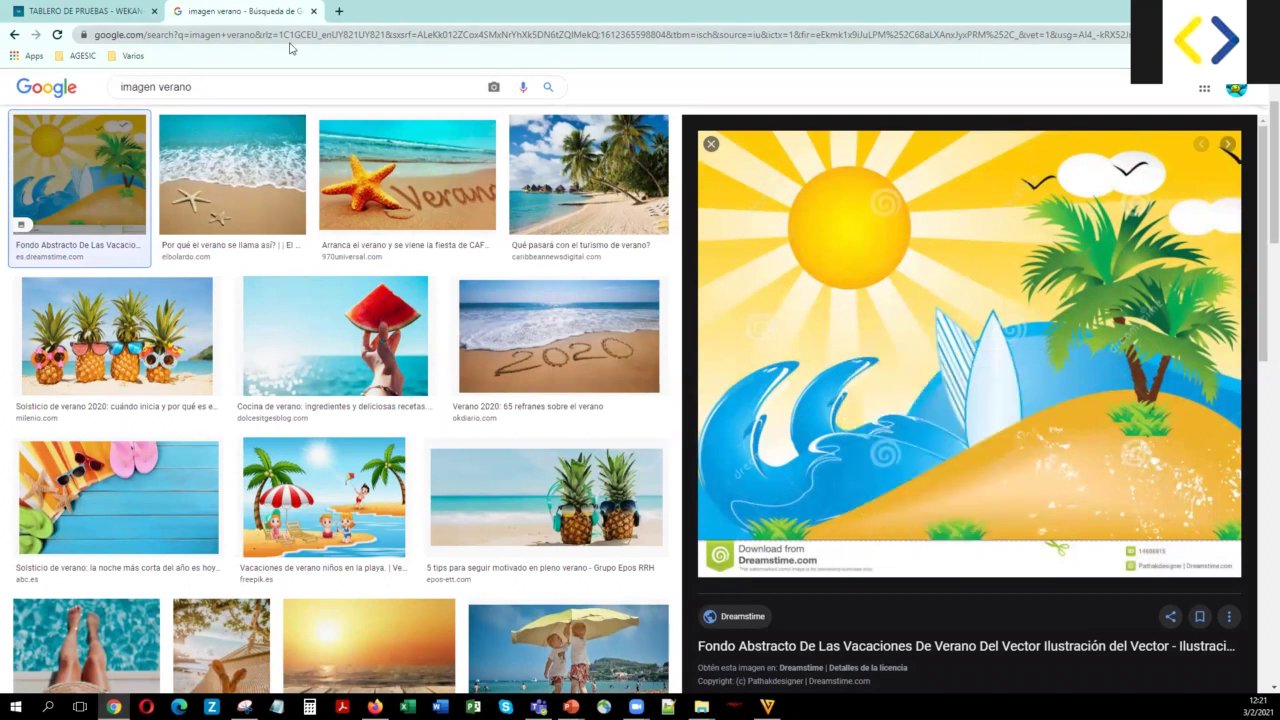
# Step: Return to the WeKan board, attach the copied image to the card from the clipboard, and close the card details
pyautogui.click(92, 14)
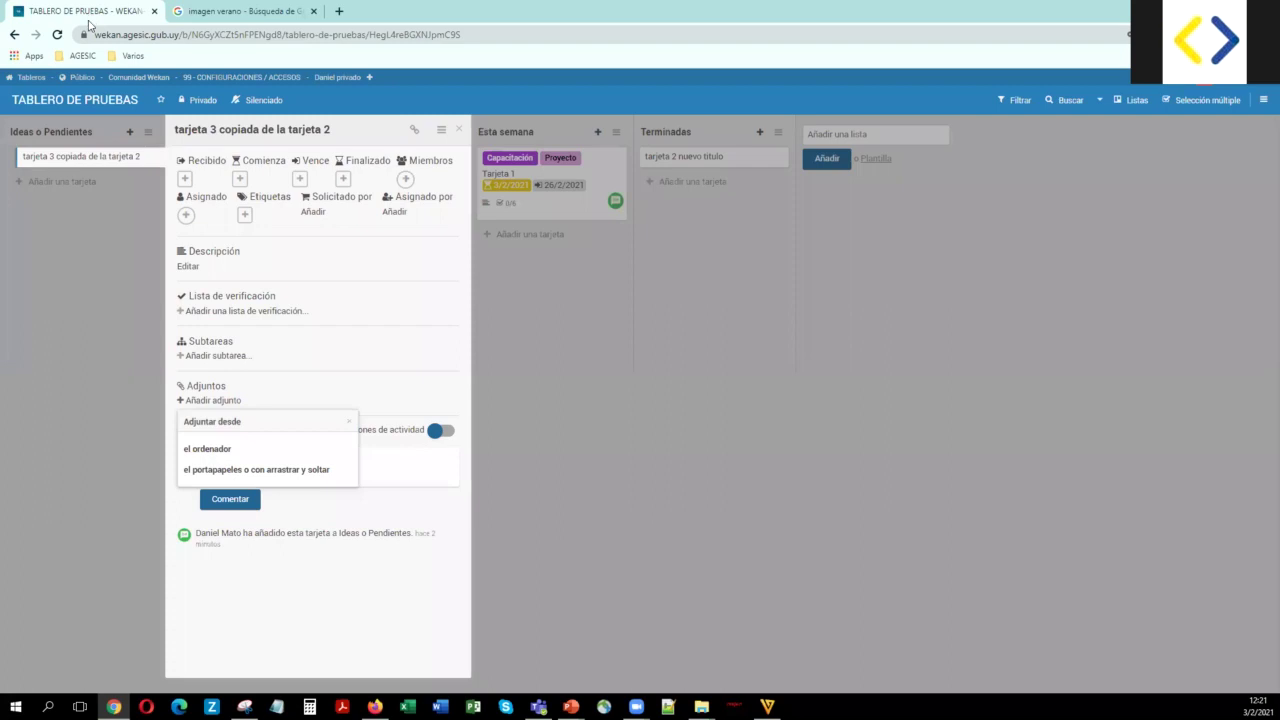
pyautogui.click(231, 469)
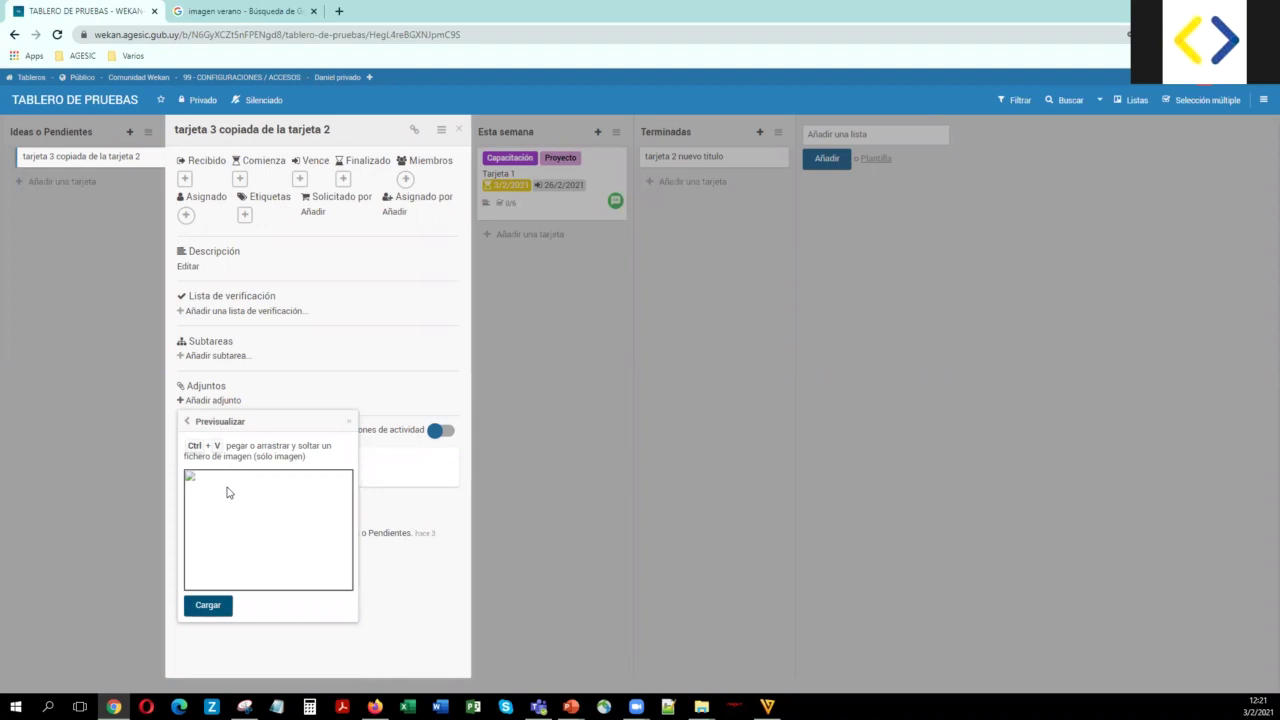
pyautogui.hotkey('ctrl', 'v')
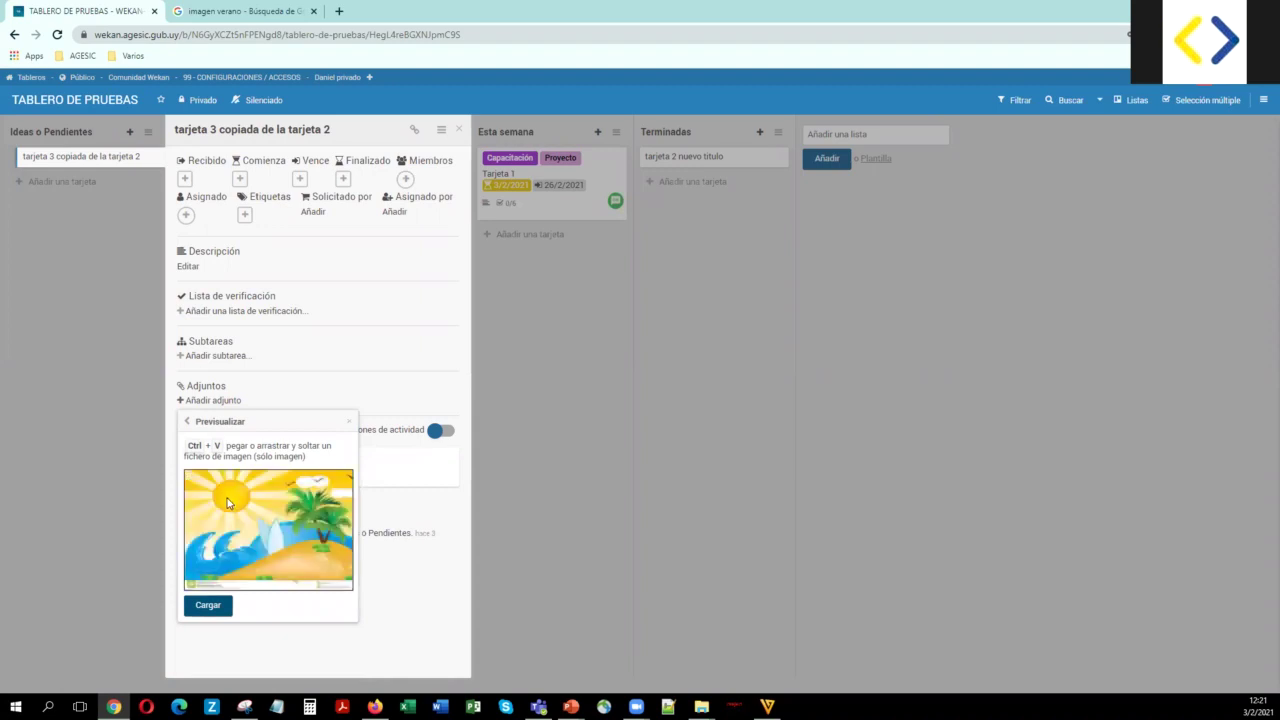
pyautogui.click(208, 606)
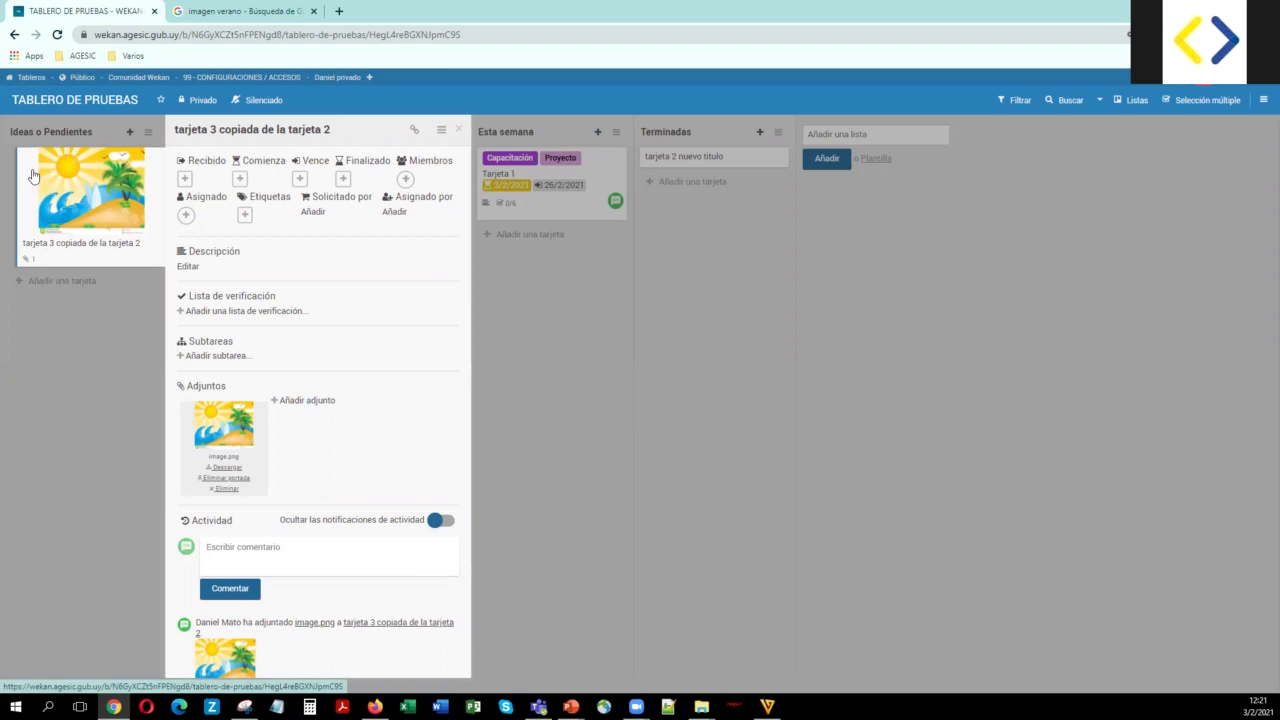
pyautogui.click(458, 129)
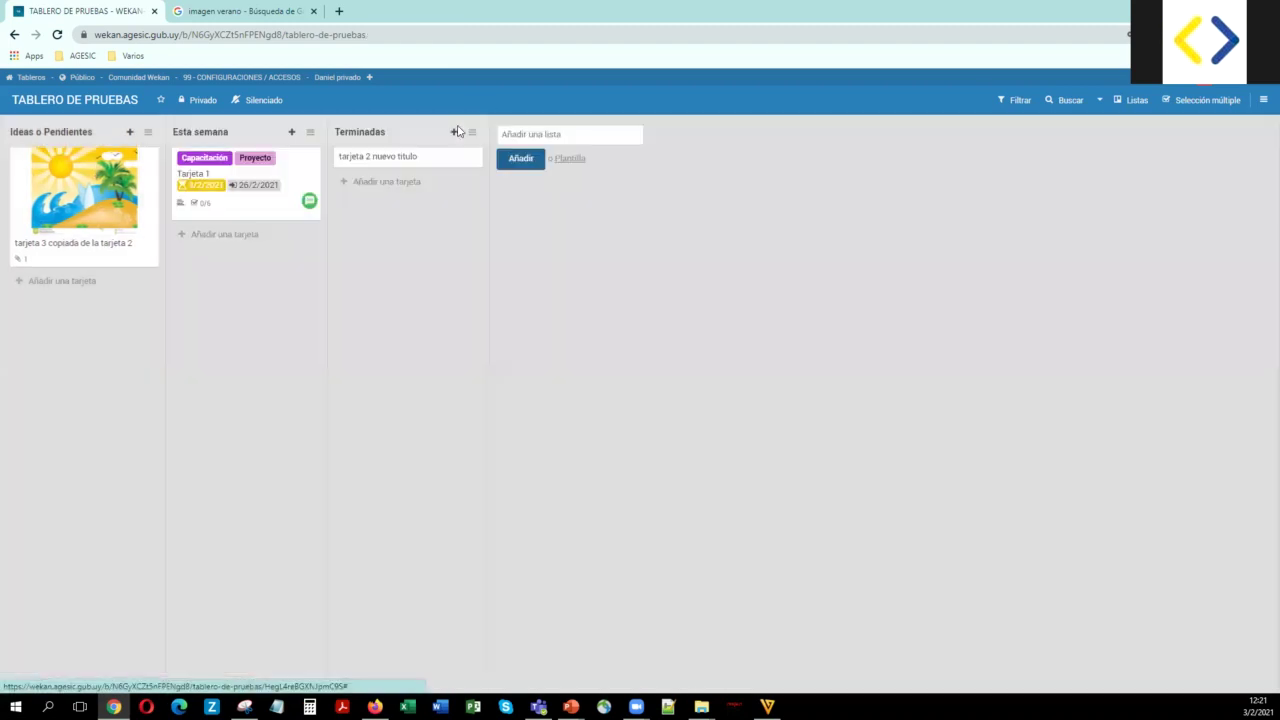
# Step: Remove the cover image from "tarjeta 3 copiada de la tarjeta 2" and attach "Webinar Wekan 2020-11-20 V5.pdf" from the computer
pyautogui.click(147, 181)
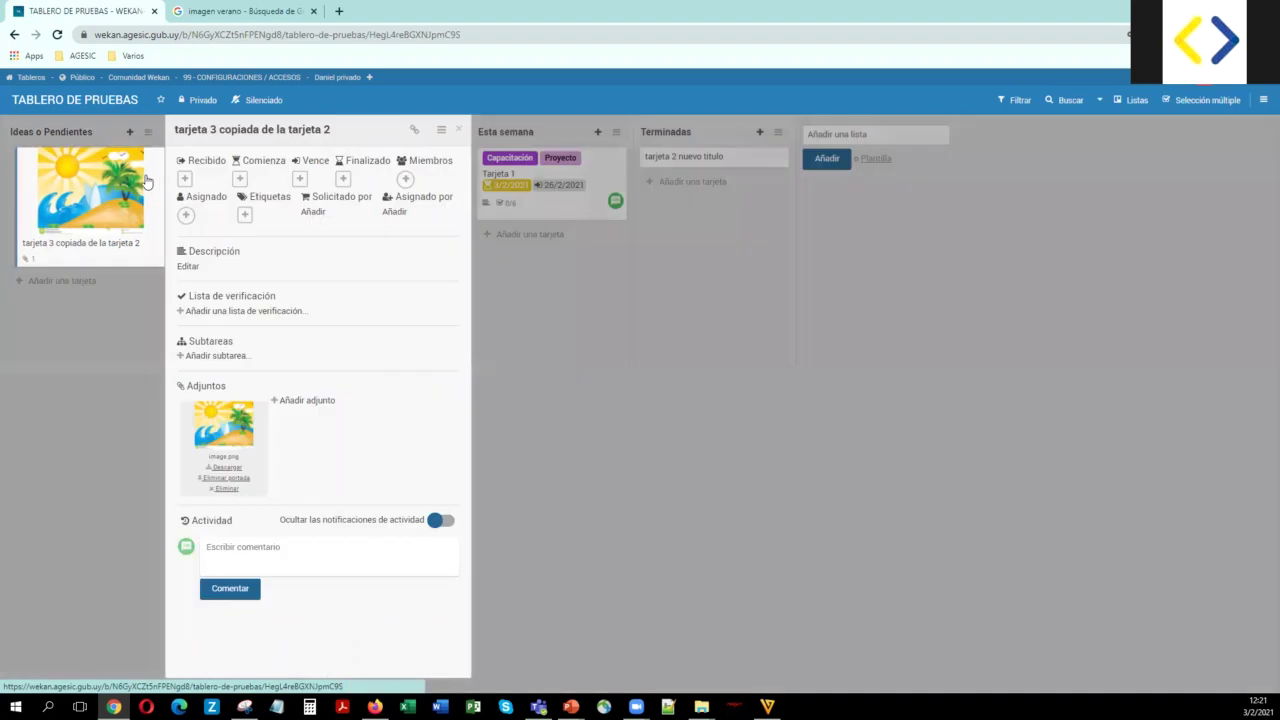
pyautogui.click(237, 480)
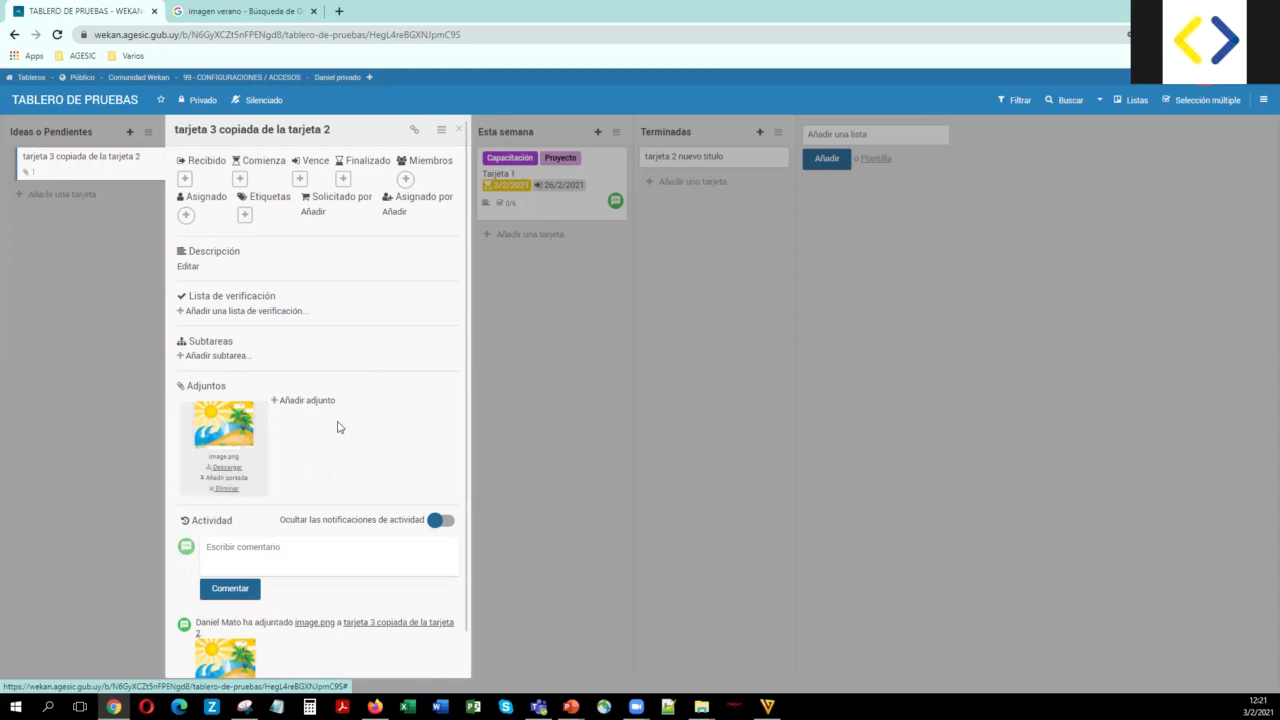
pyautogui.click(276, 404)
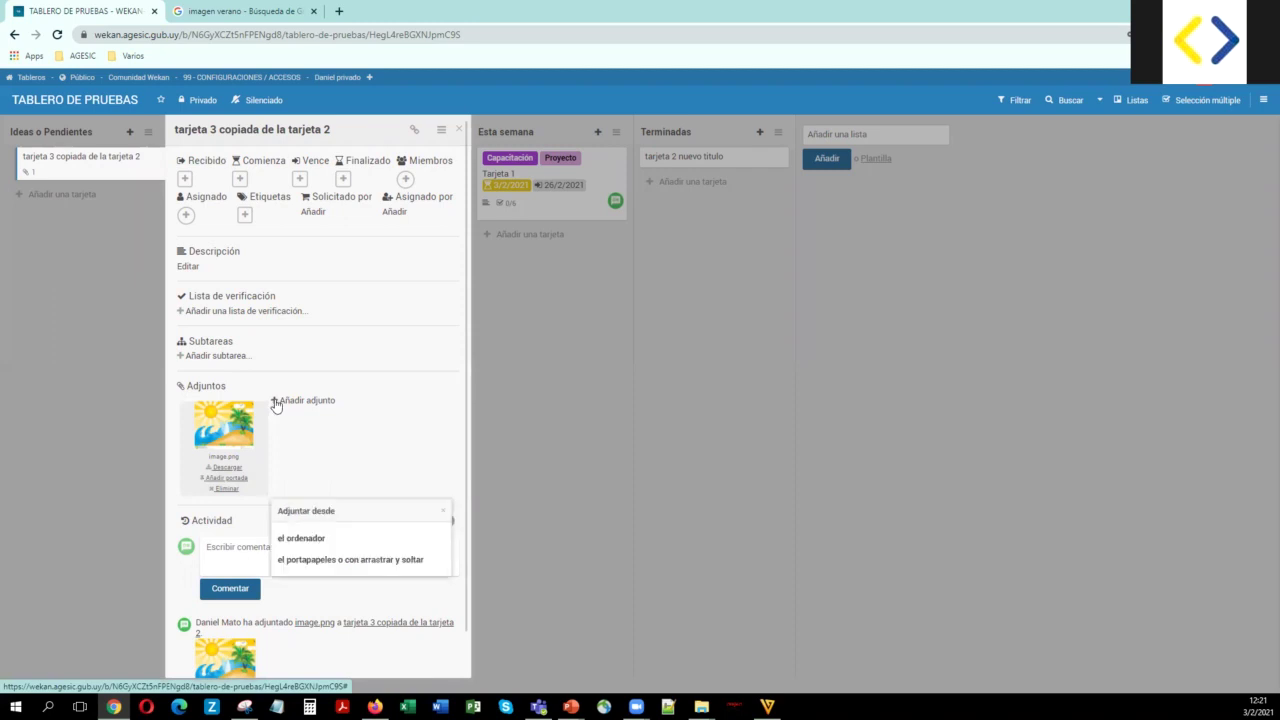
pyautogui.click(313, 540)
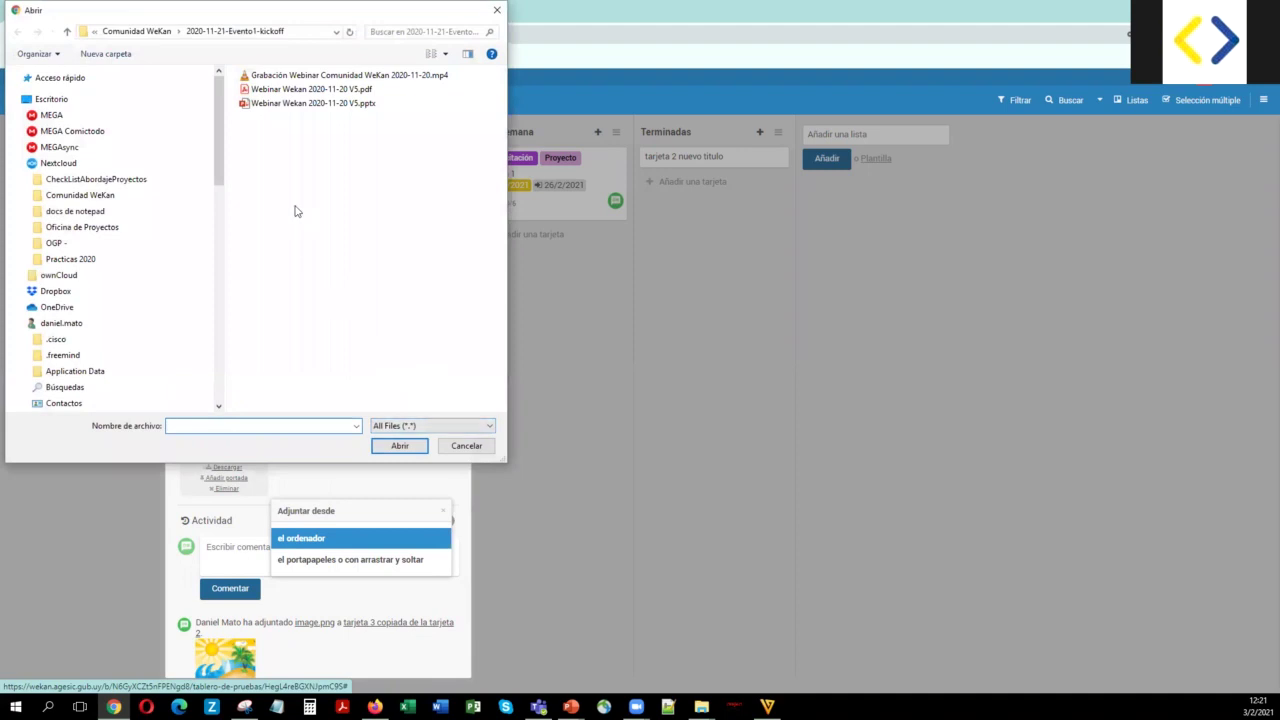
pyautogui.click(261, 94)
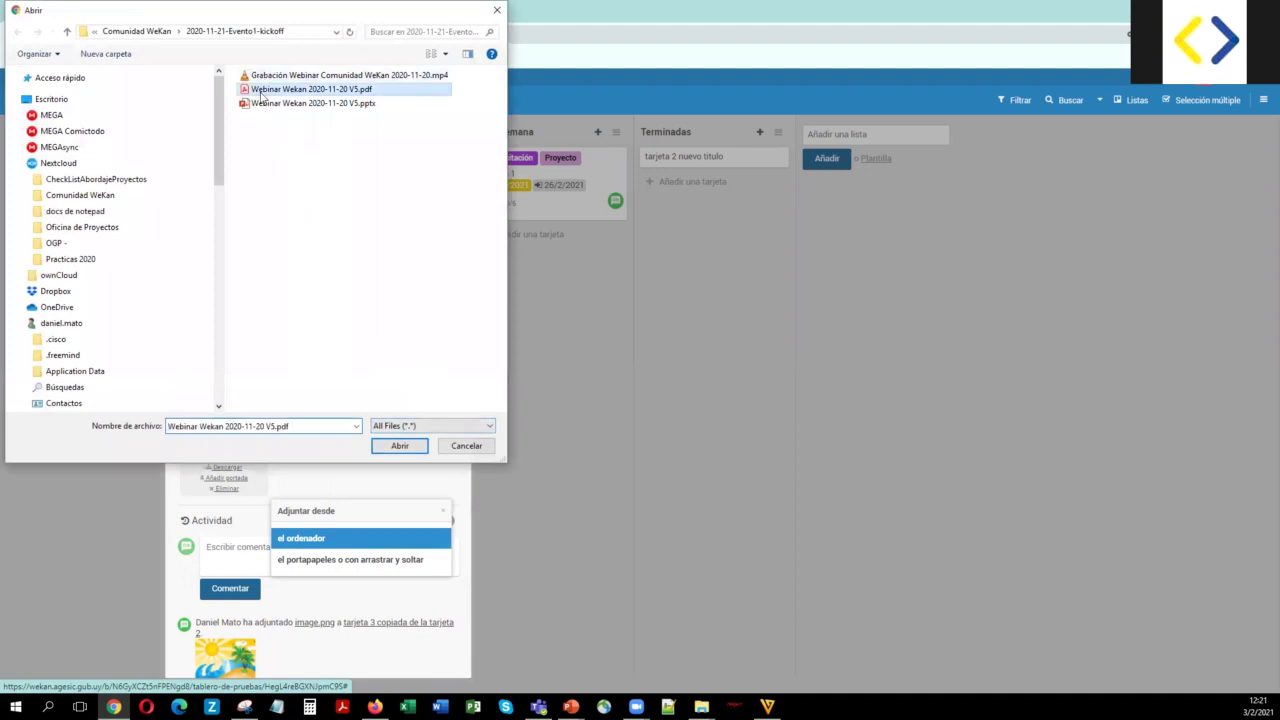
pyautogui.click(397, 446)
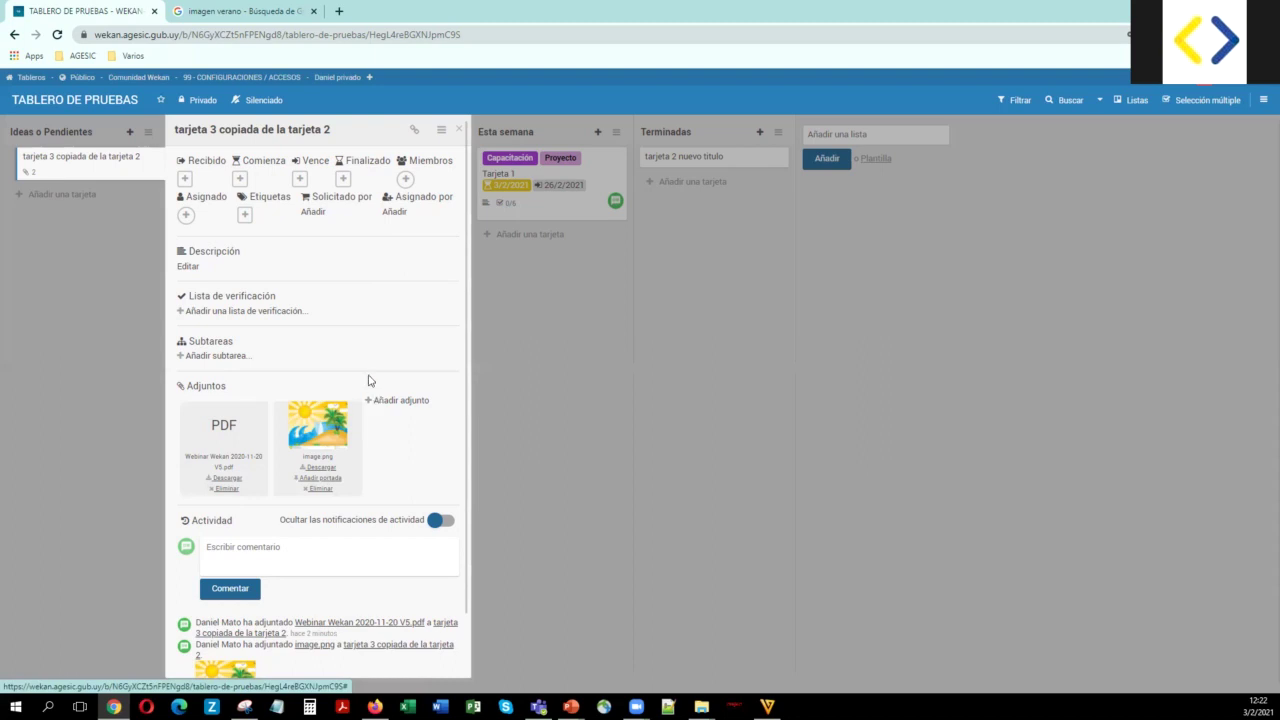
# Step: Post the comment "ESTAMOS VIENDO COMO SUBIR UN ADJUNTO" on "tarjeta 3 copiada de la tarjeta 2"
pyautogui.scroll(-1, 350, 313)
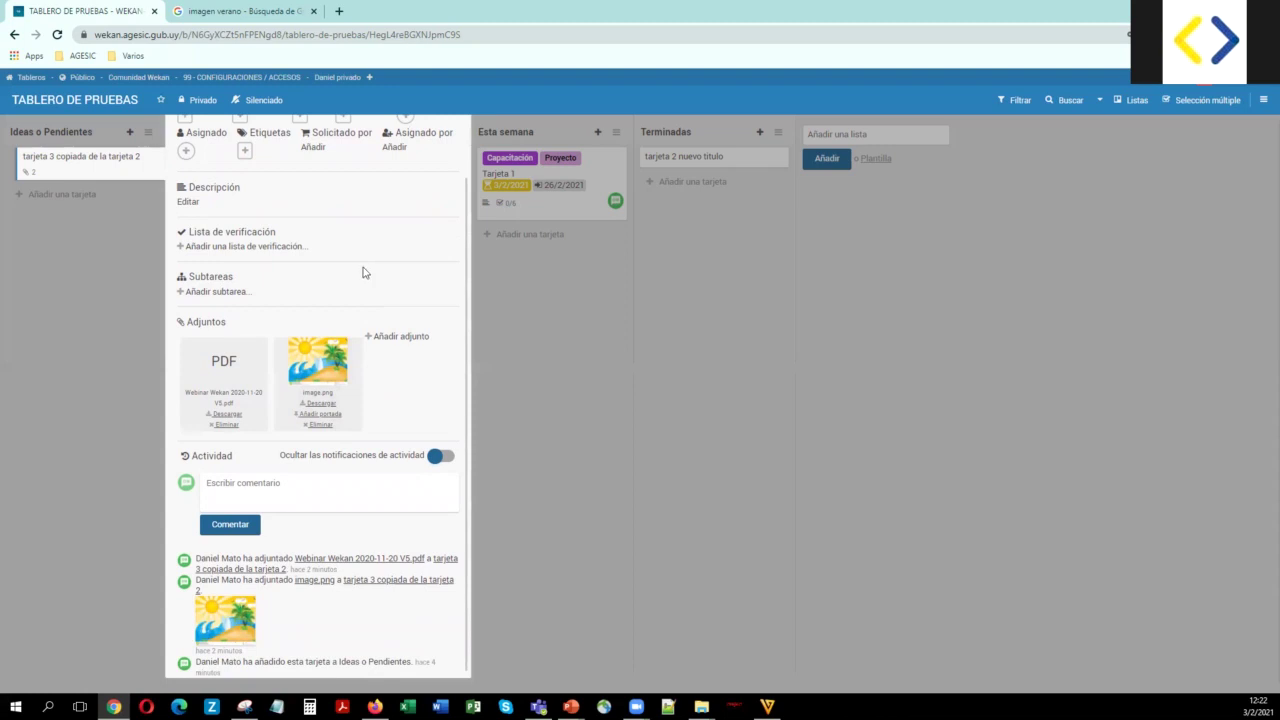
pyautogui.scroll(1, 363, 272)
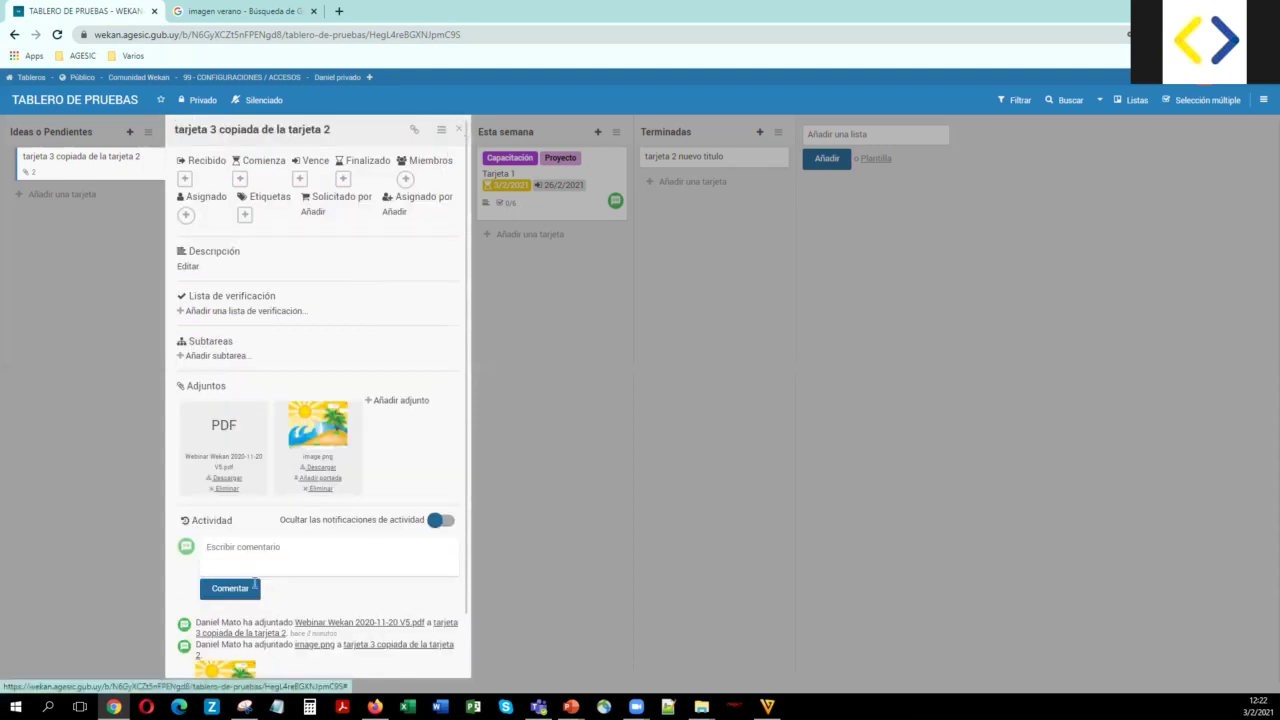
pyautogui.click(237, 550)
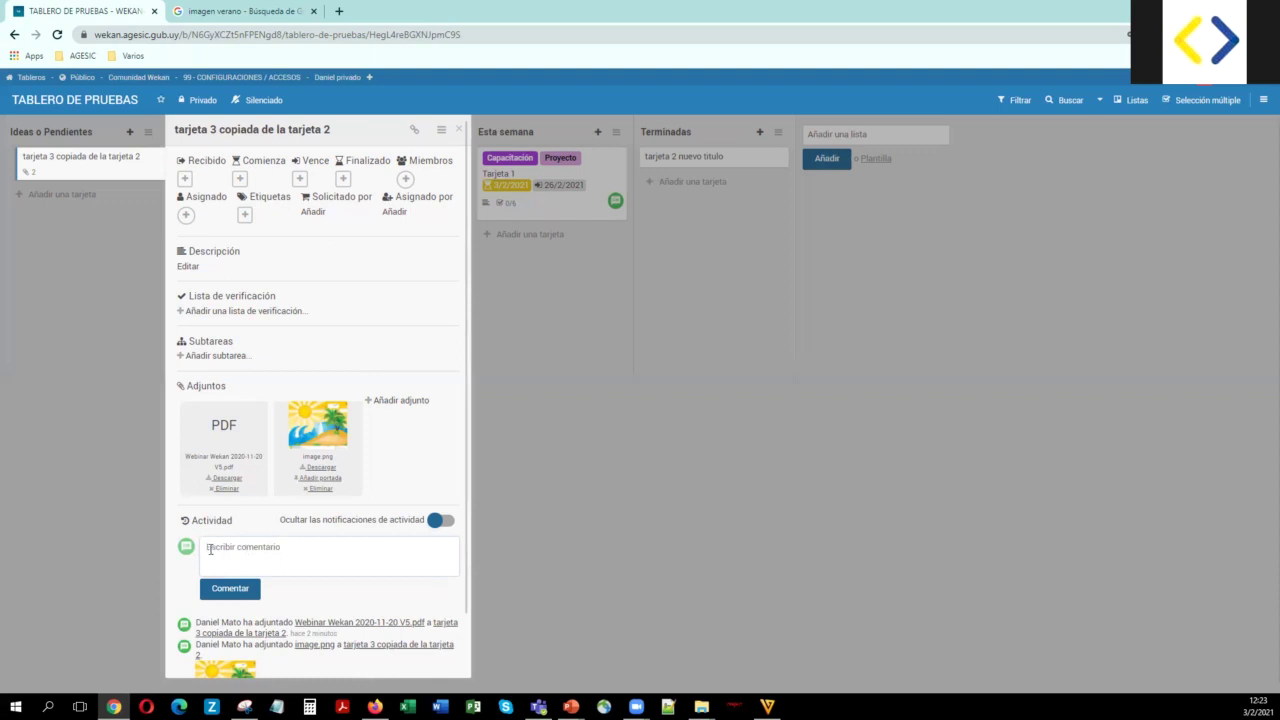
pyautogui.write('ESTAMOS VIENDO COMO HA')
pyautogui.press('BackSpace')
pyautogui.press('BackSpace')
pyautogui.write('SUBIR UN ADJUNTO')
pyautogui.click(231, 596)
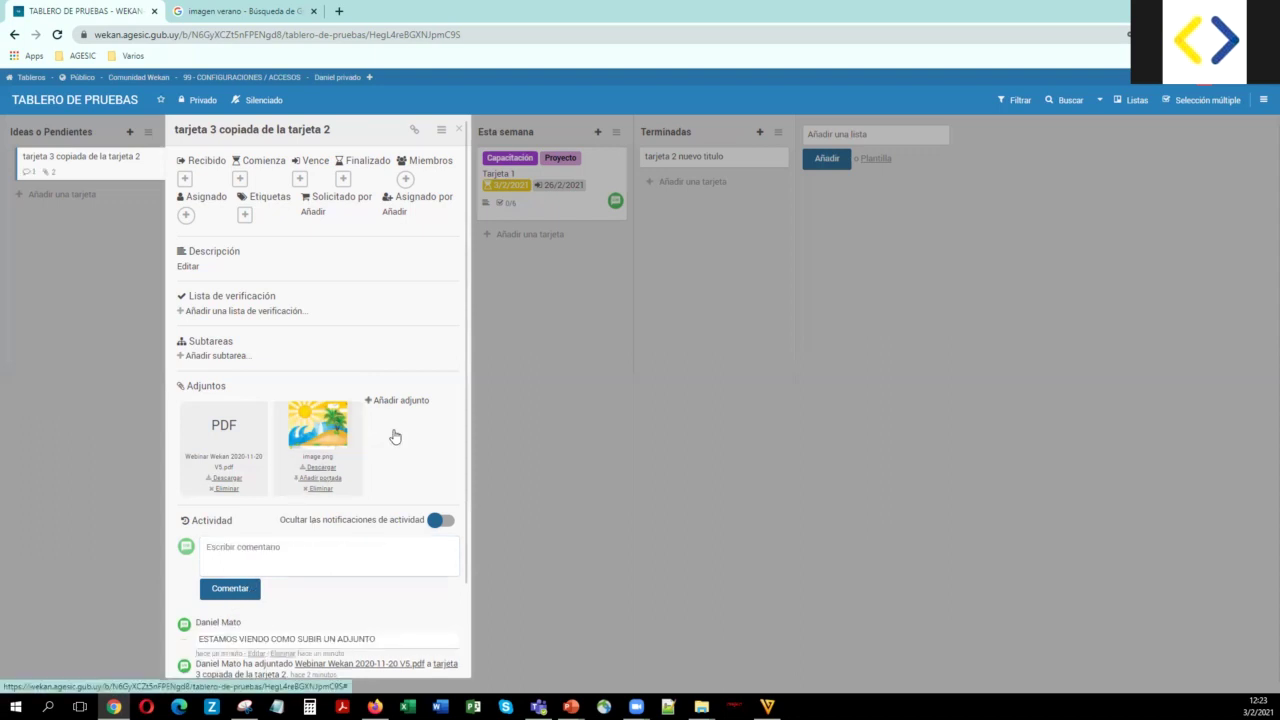
# Step: Review the attachments and activity history of "tarjeta 3 copiada de la tarjeta 2" and close the card
pyautogui.scroll(-1, 383, 452)
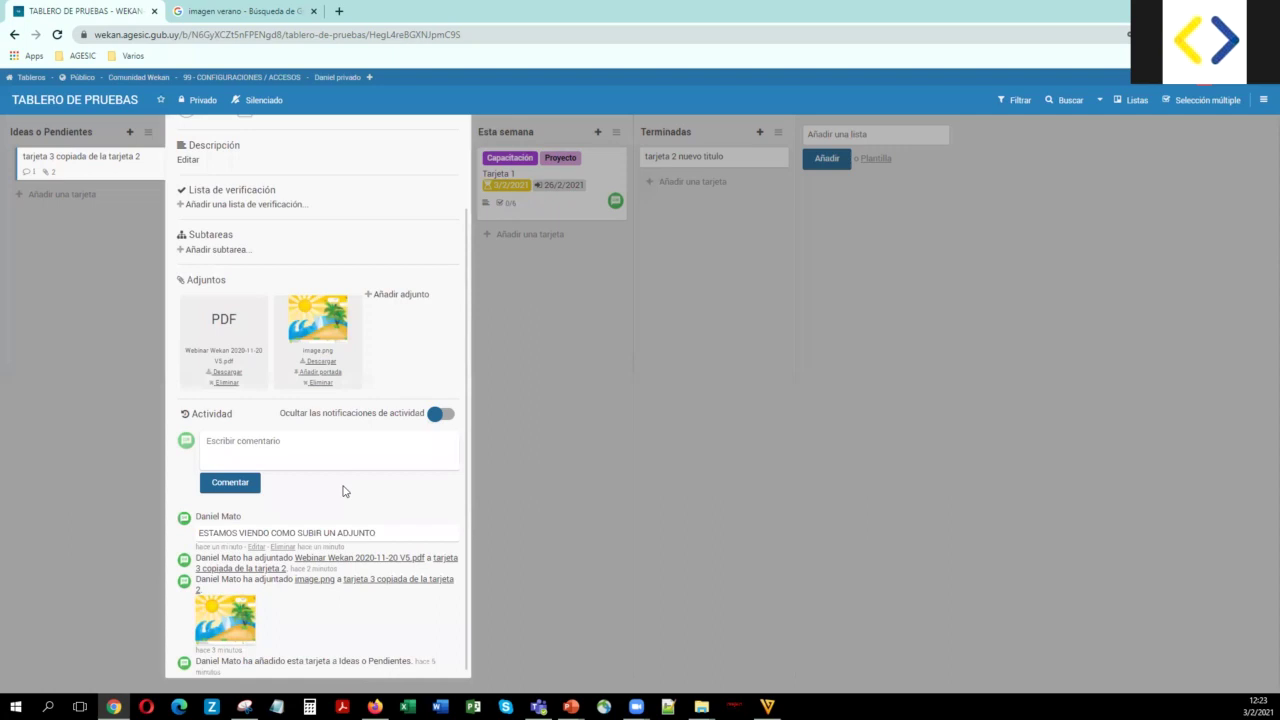
pyautogui.scroll(2, 343, 491)
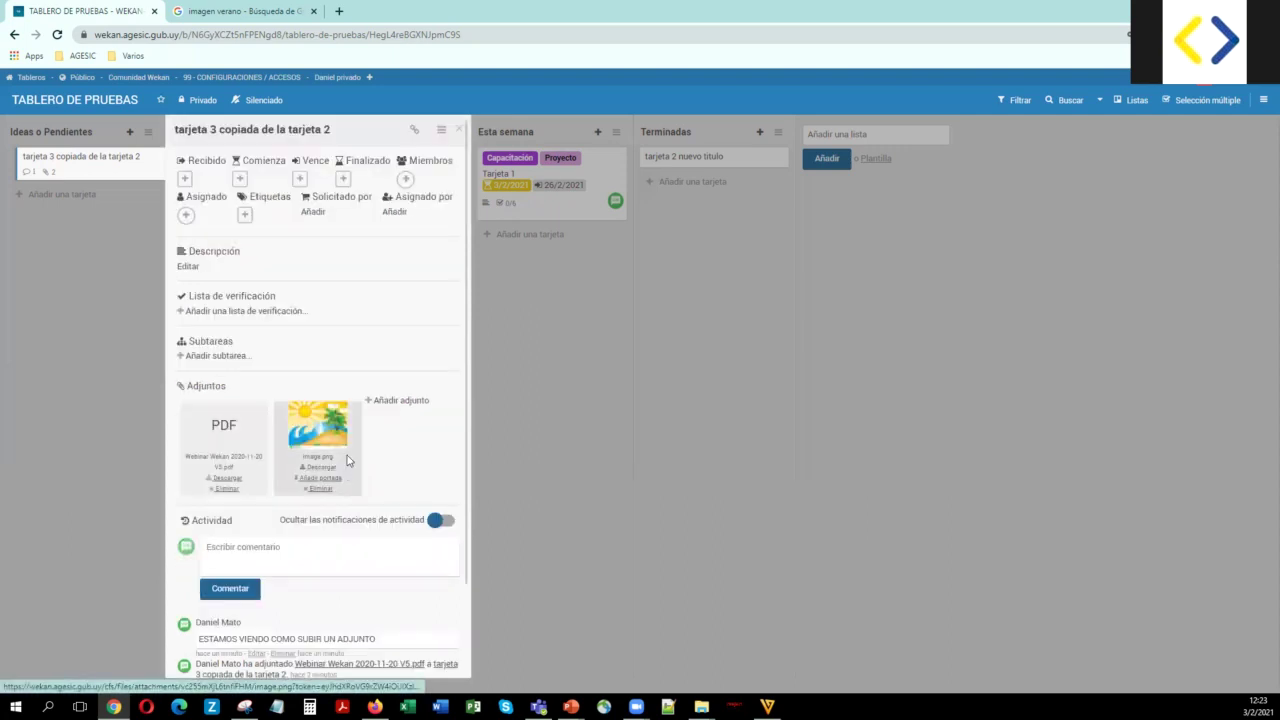
pyautogui.click(461, 133)
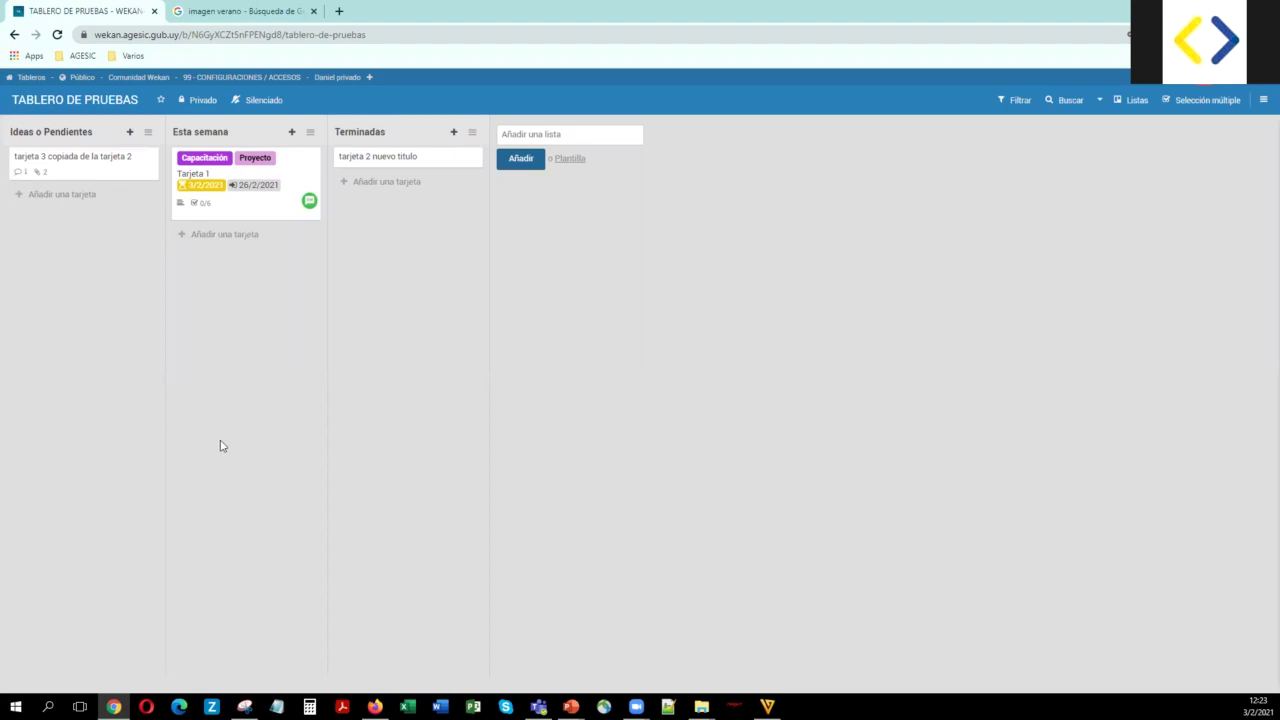
# Step: Start a copy of "Tarjeta 1" from the "Esta semana" list, titling it "TARJETA DE EJEMPLO"
pyautogui.click(254, 214)
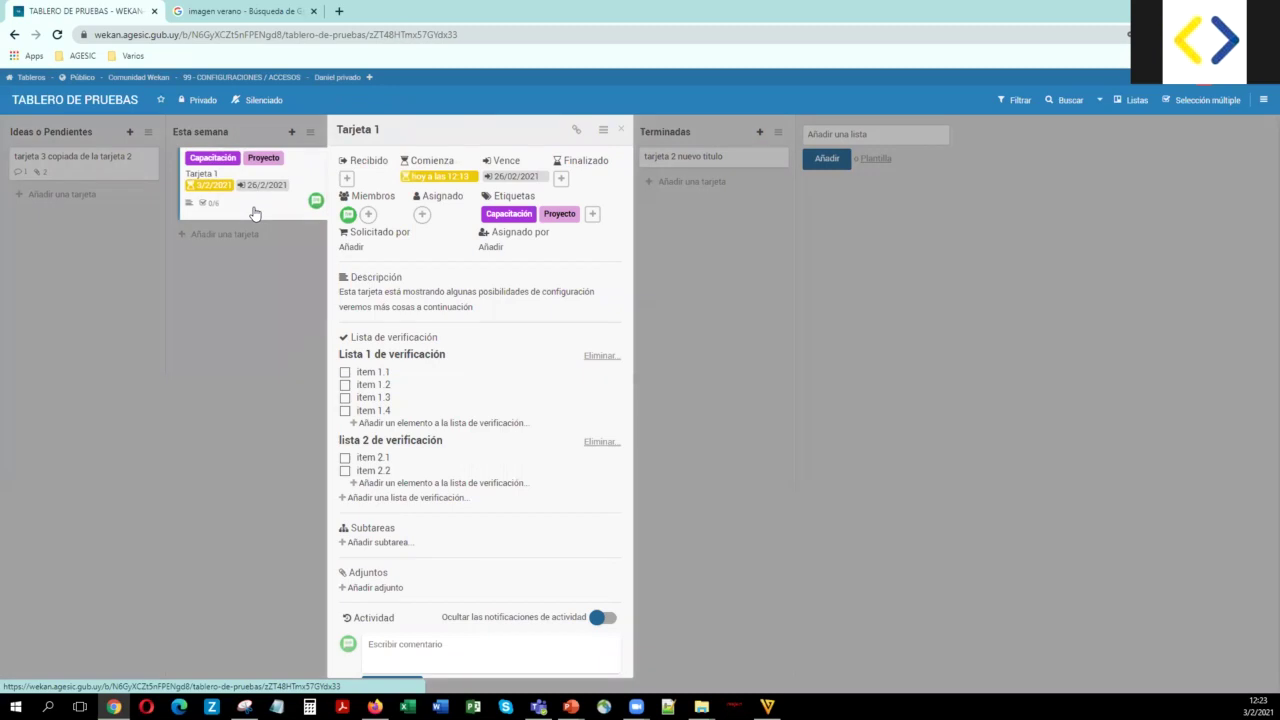
pyautogui.click(603, 132)
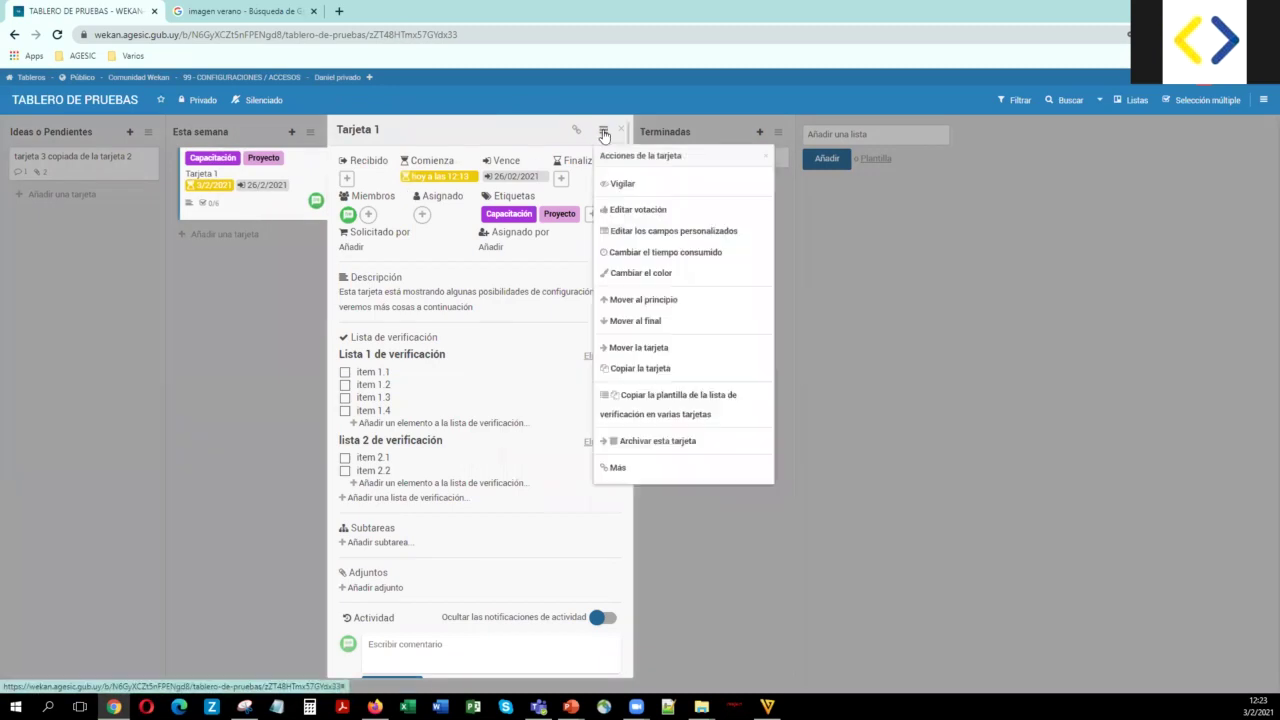
pyautogui.click(620, 370)
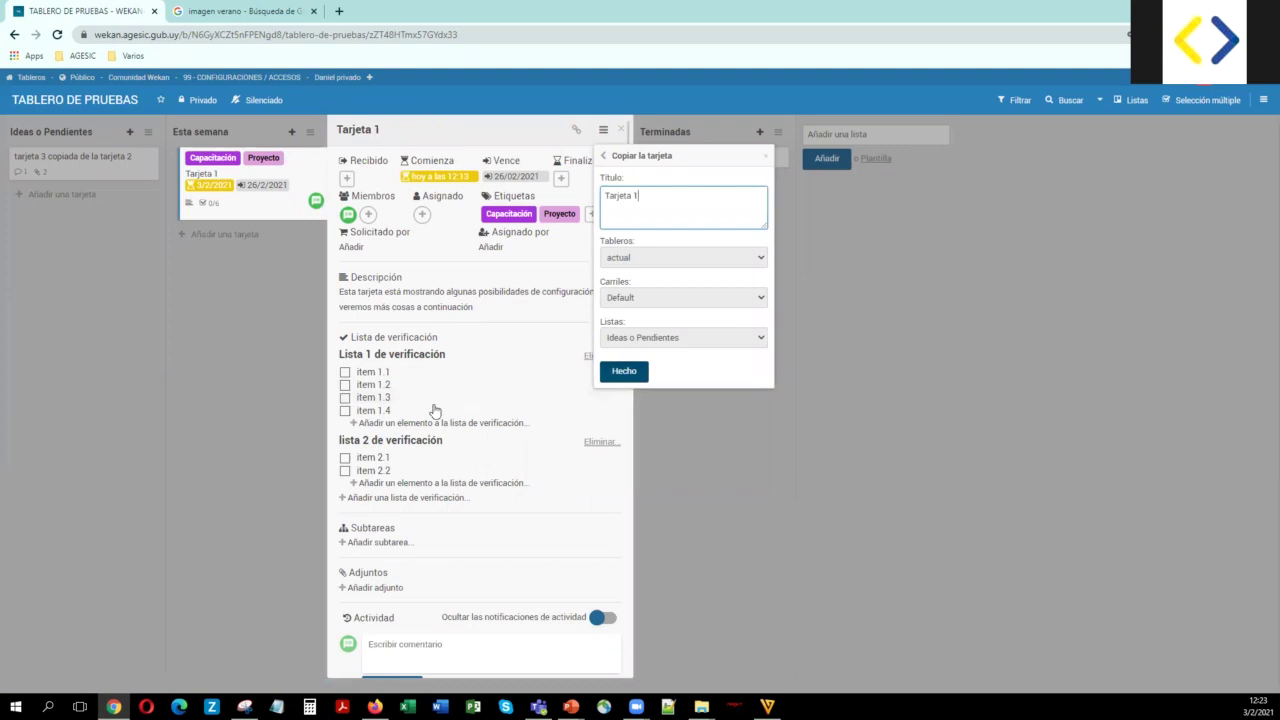
pyautogui.moveTo(642, 195); pyautogui.dragTo(601, 198)
pyautogui.write('TARJETA DE EJEMPLO')
# Step: Create the copy in the current board's Default swimlane and "Ideas o Pendientes" list, and check the copied card's details
pyautogui.click(622, 258)
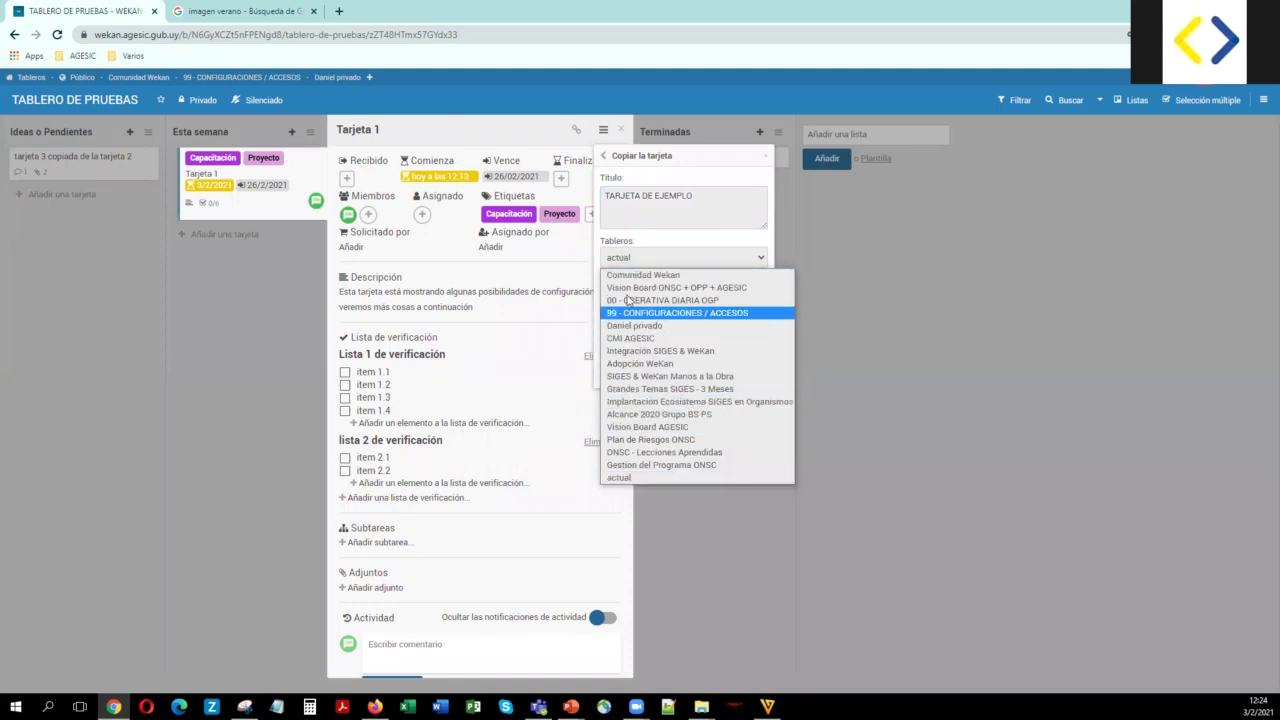
pyautogui.click(638, 259)
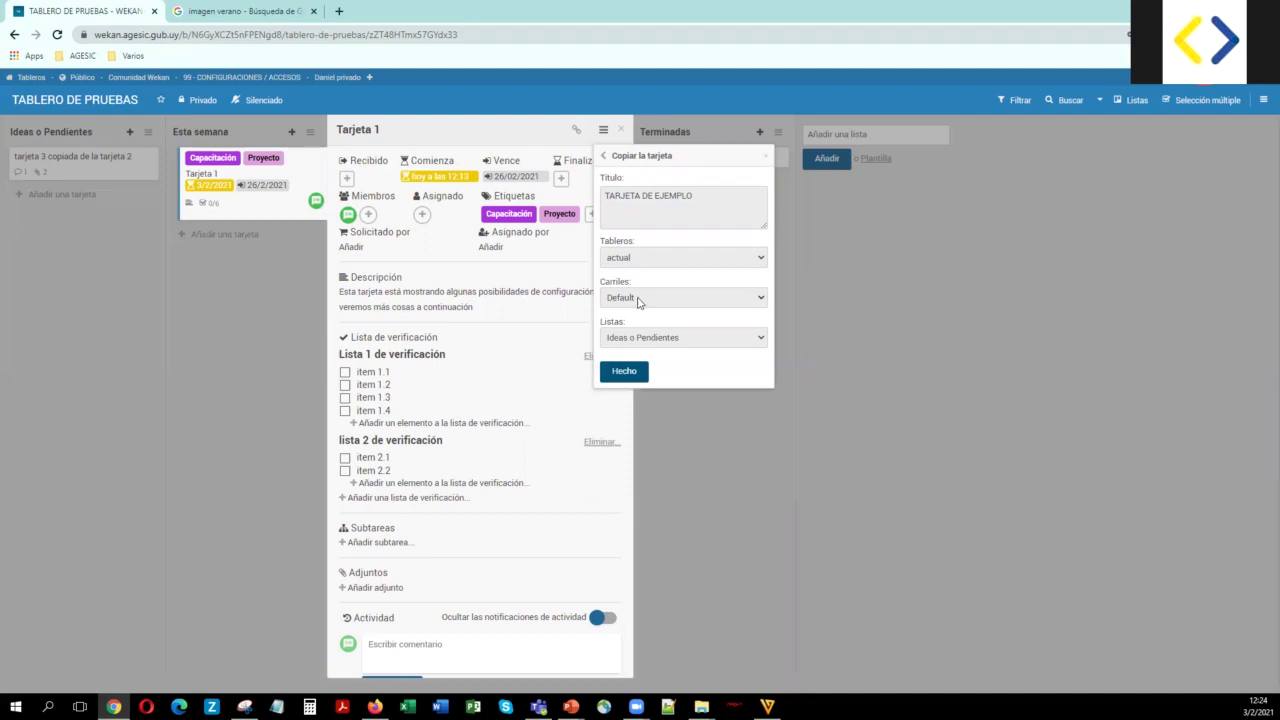
pyautogui.click(638, 299)
pyautogui.click(638, 299)
pyautogui.click(644, 340)
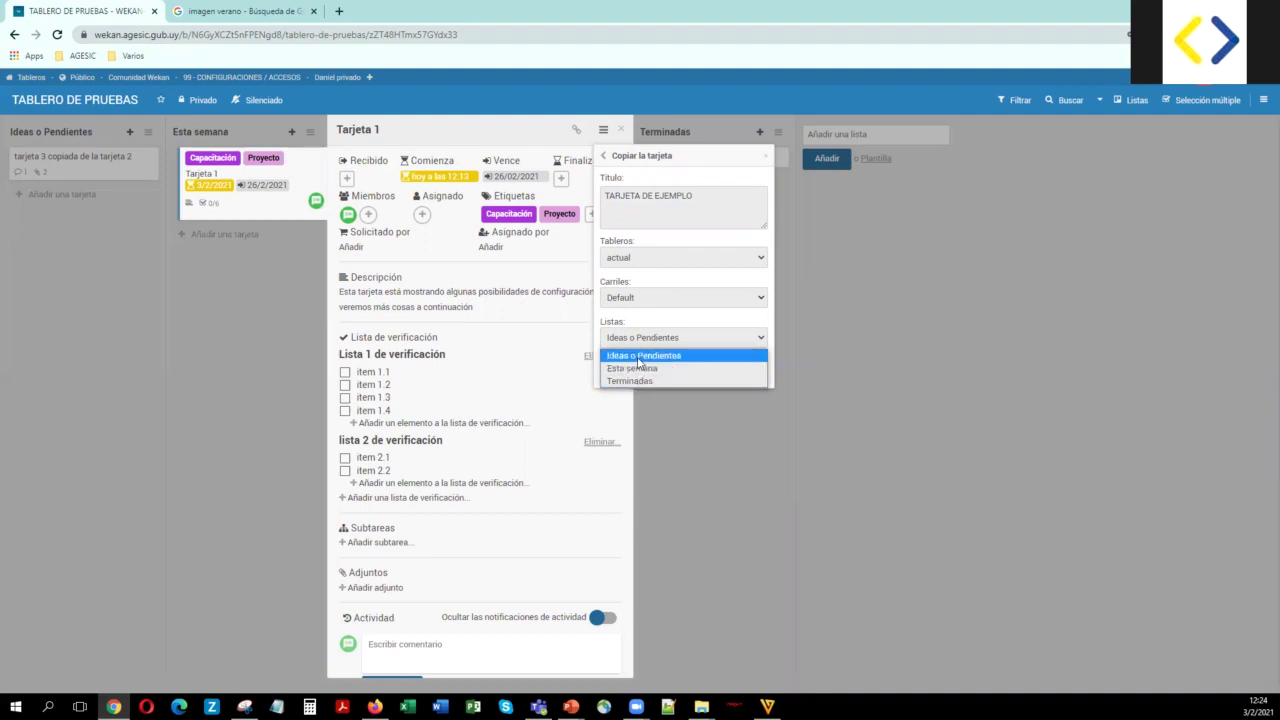
pyautogui.click(638, 356)
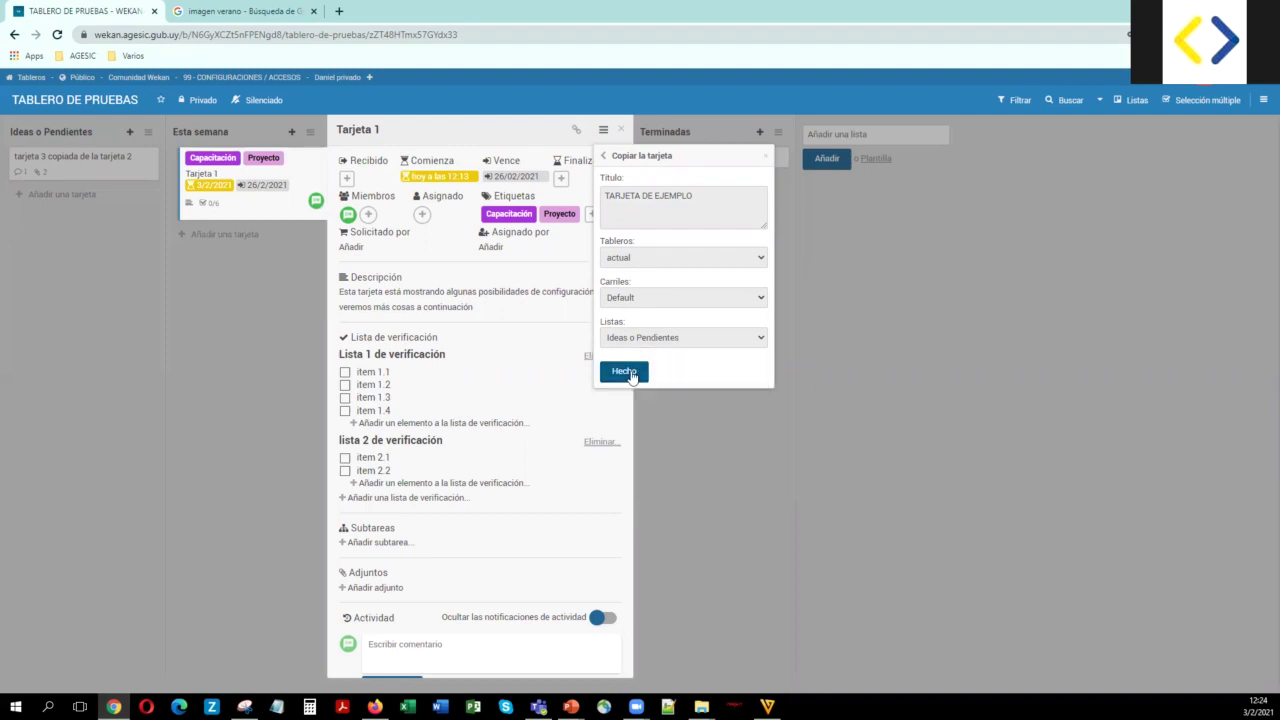
pyautogui.click(632, 376)
pyautogui.click(102, 327)
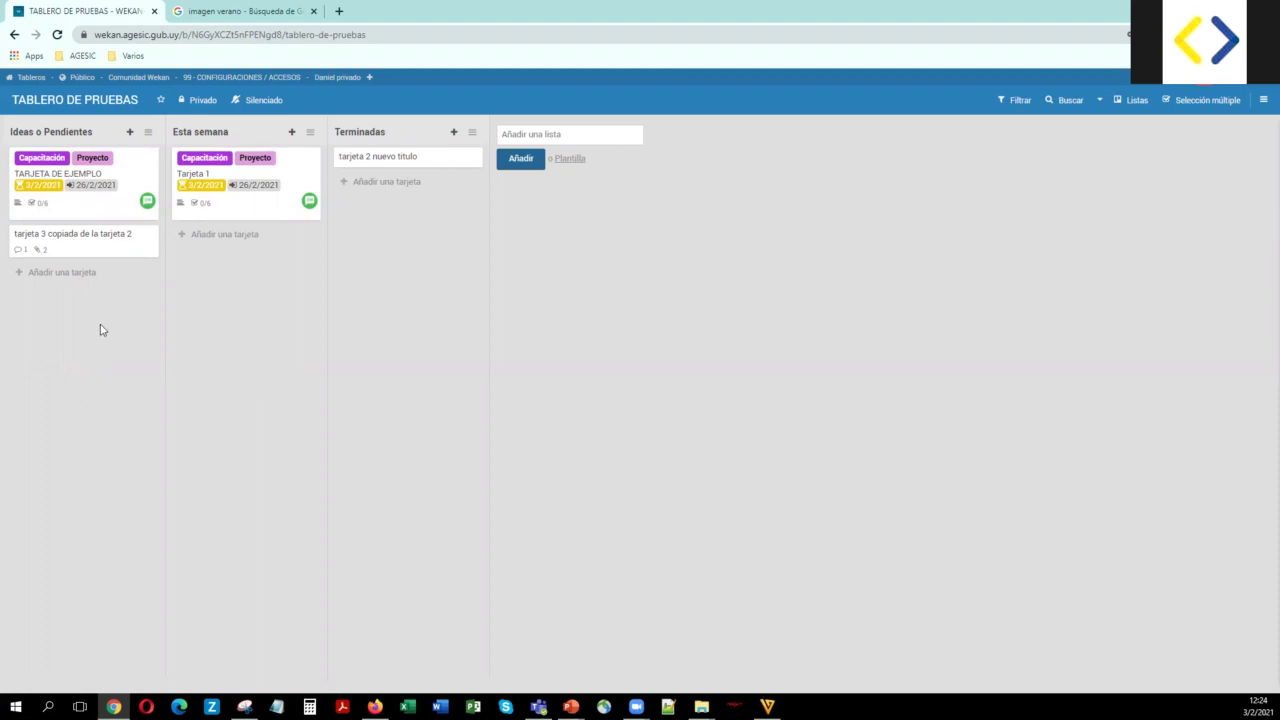
pyautogui.click(130, 170)
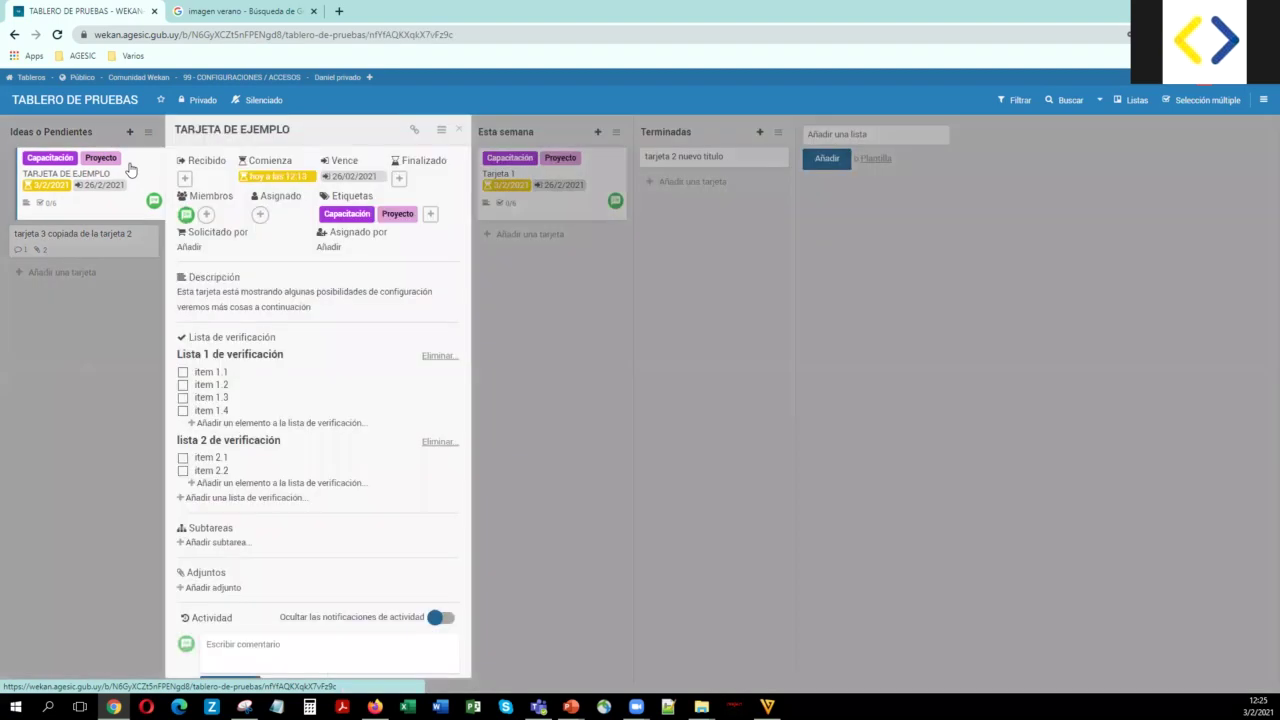
pyautogui.click(461, 134)
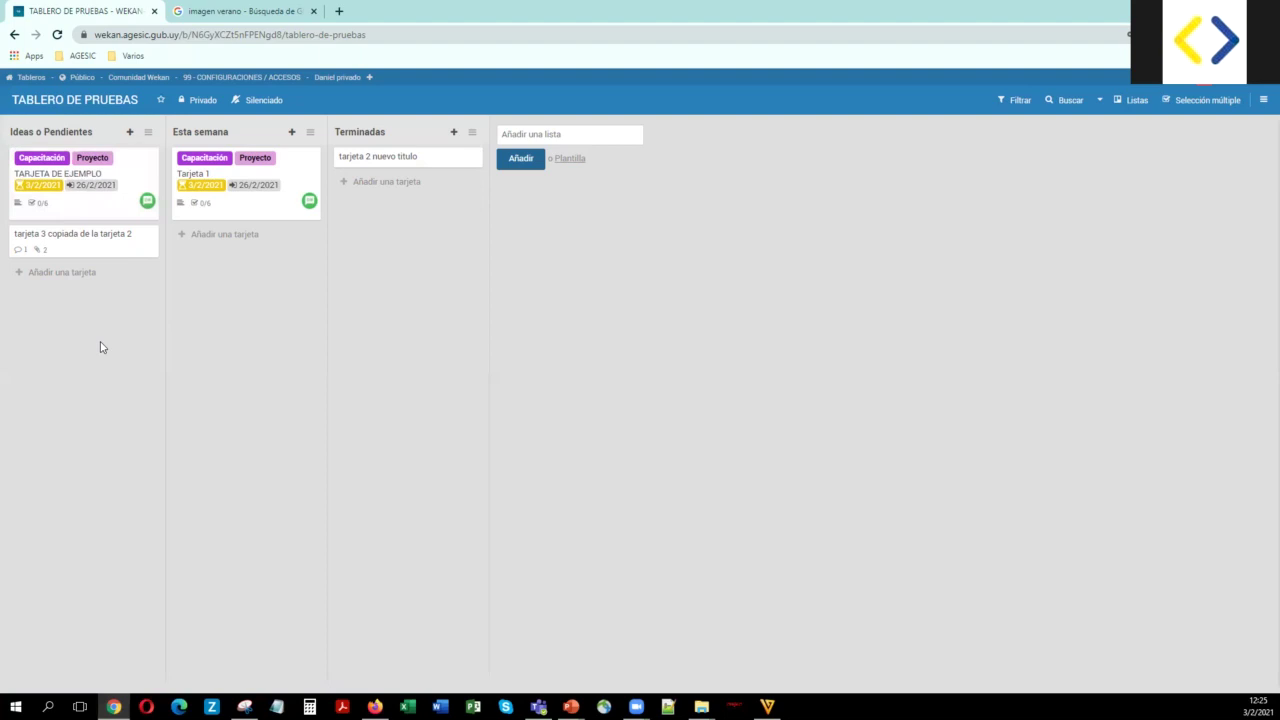
# Step: Set the color of "tarjeta 3 copiada de la tarjeta 2" to orange and close the card
pyautogui.click(128, 249)
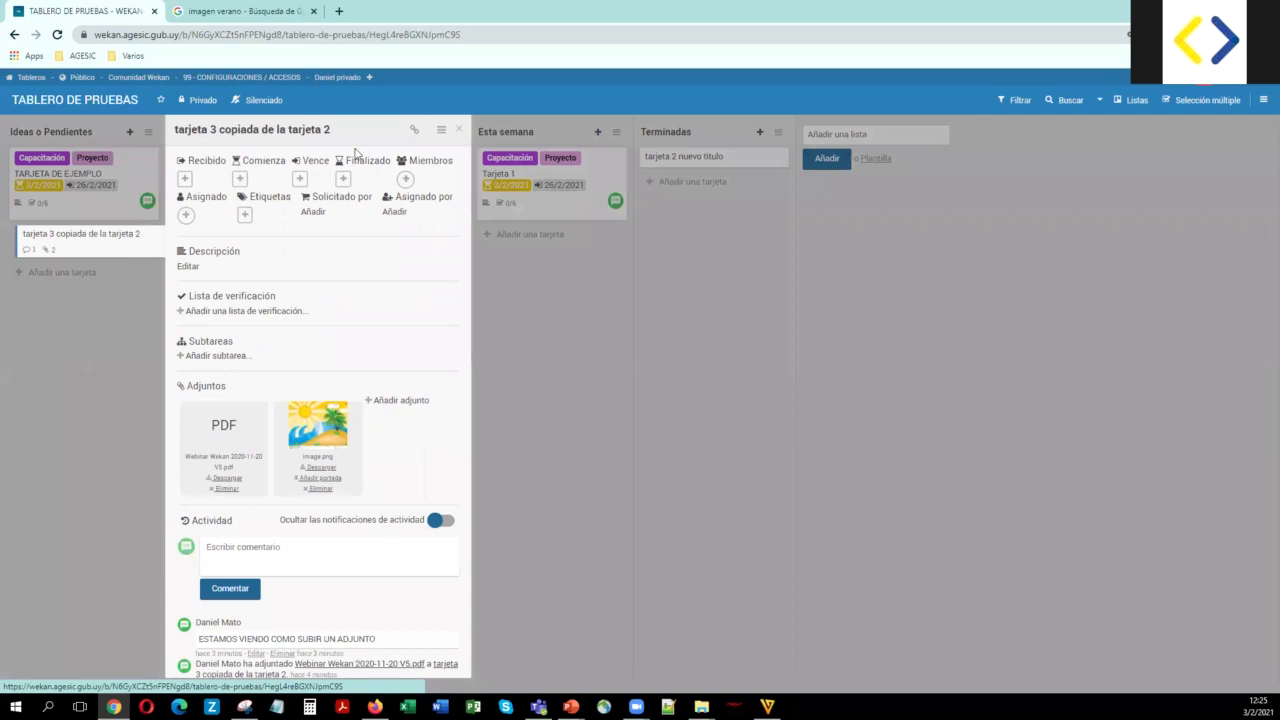
pyautogui.click(442, 134)
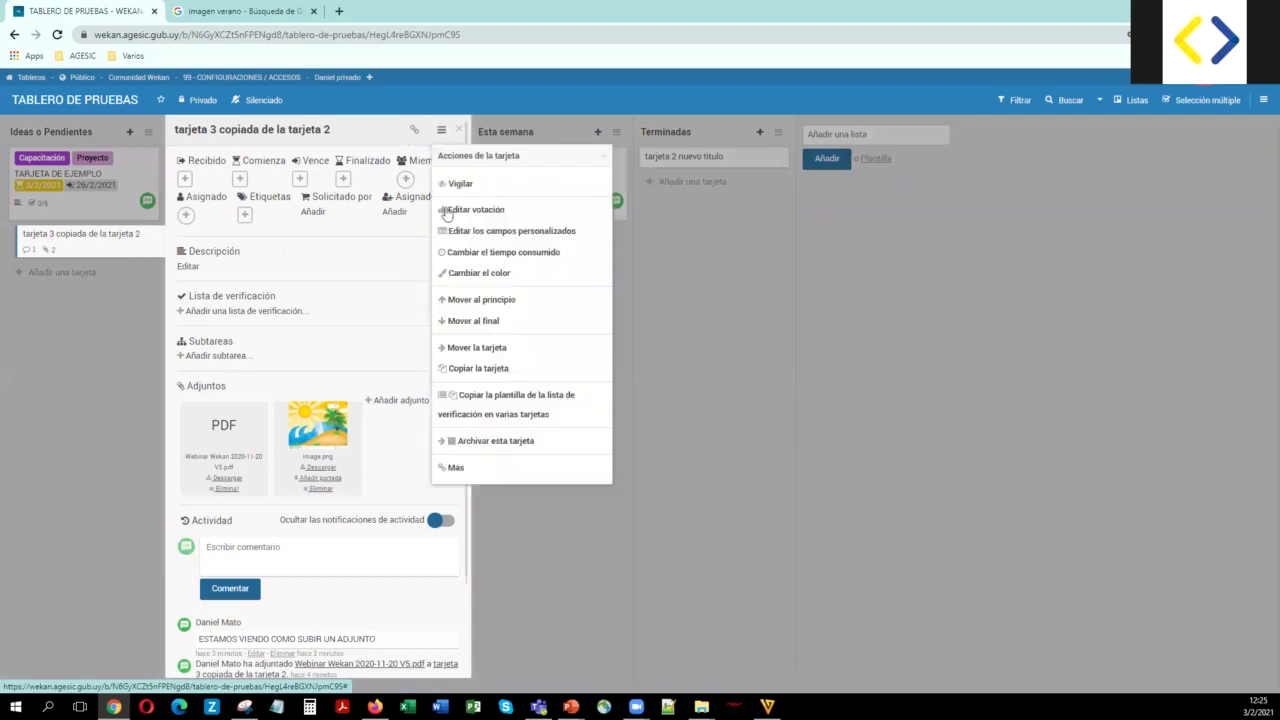
pyautogui.click(457, 274)
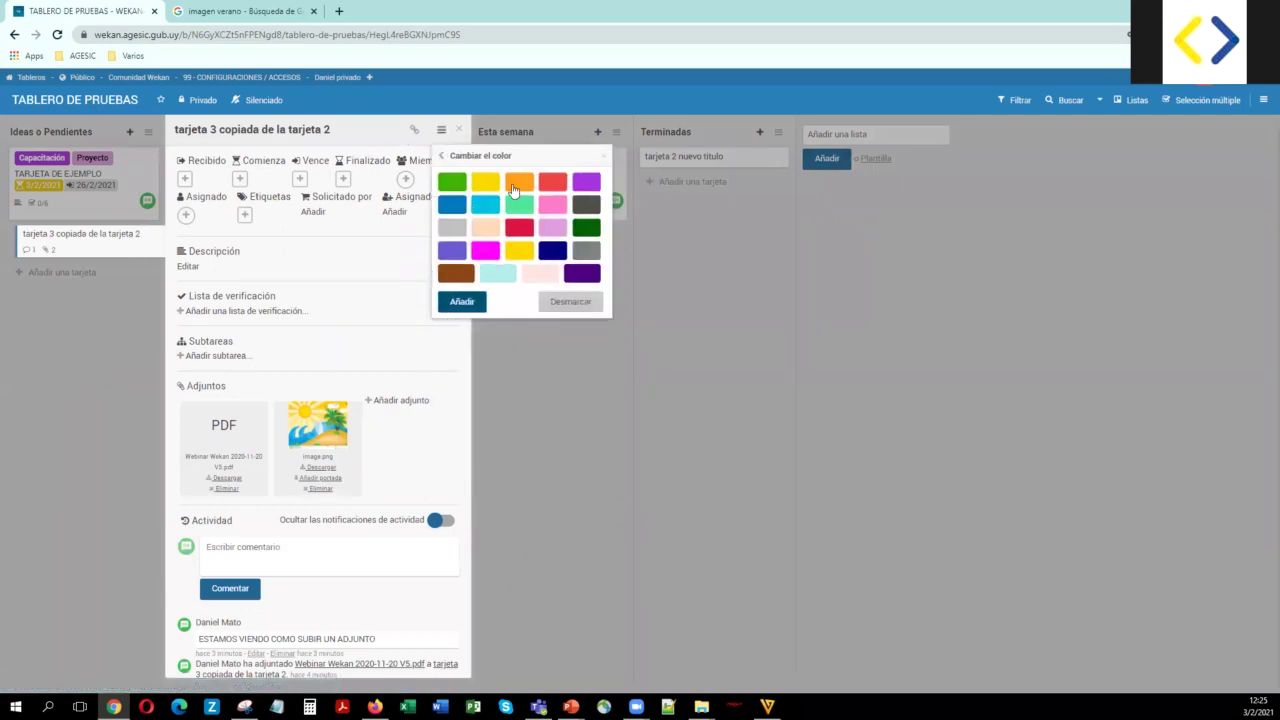
pyautogui.click(461, 301)
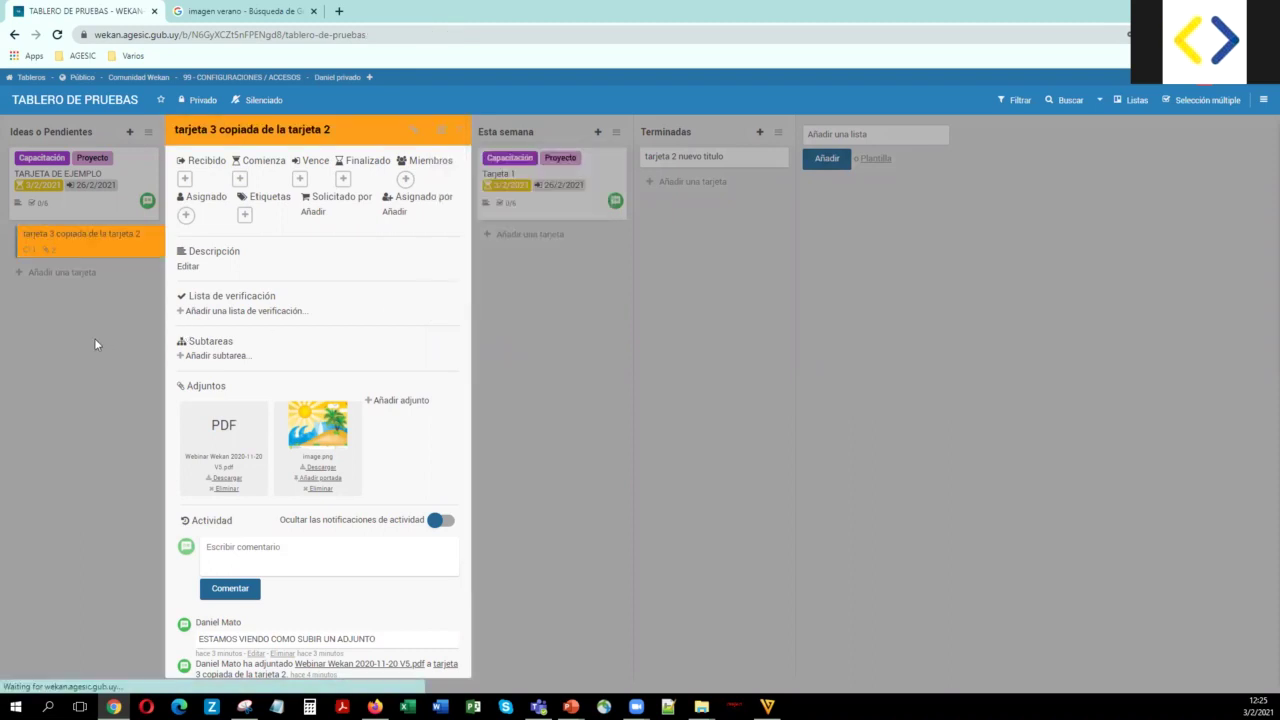
pyautogui.click(94, 340)
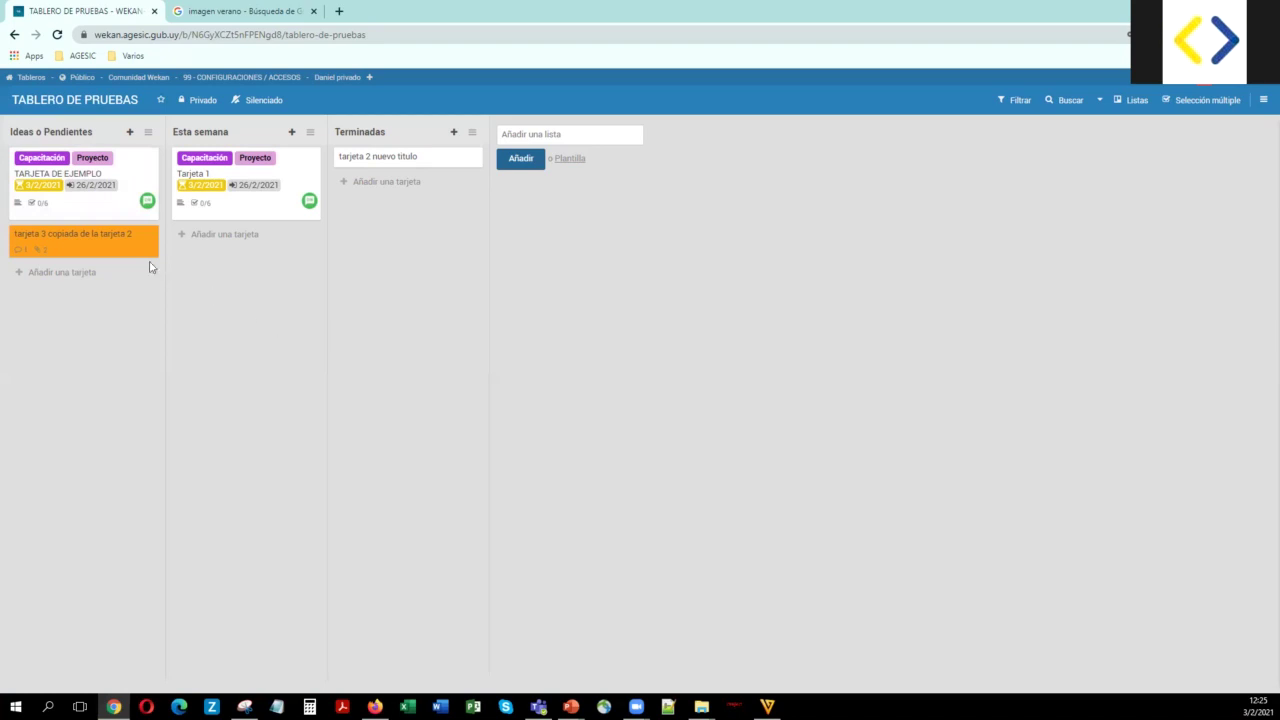
# Step: Set the color of the "Ideas o Pendientes" list to dark green
pyautogui.click(148, 135)
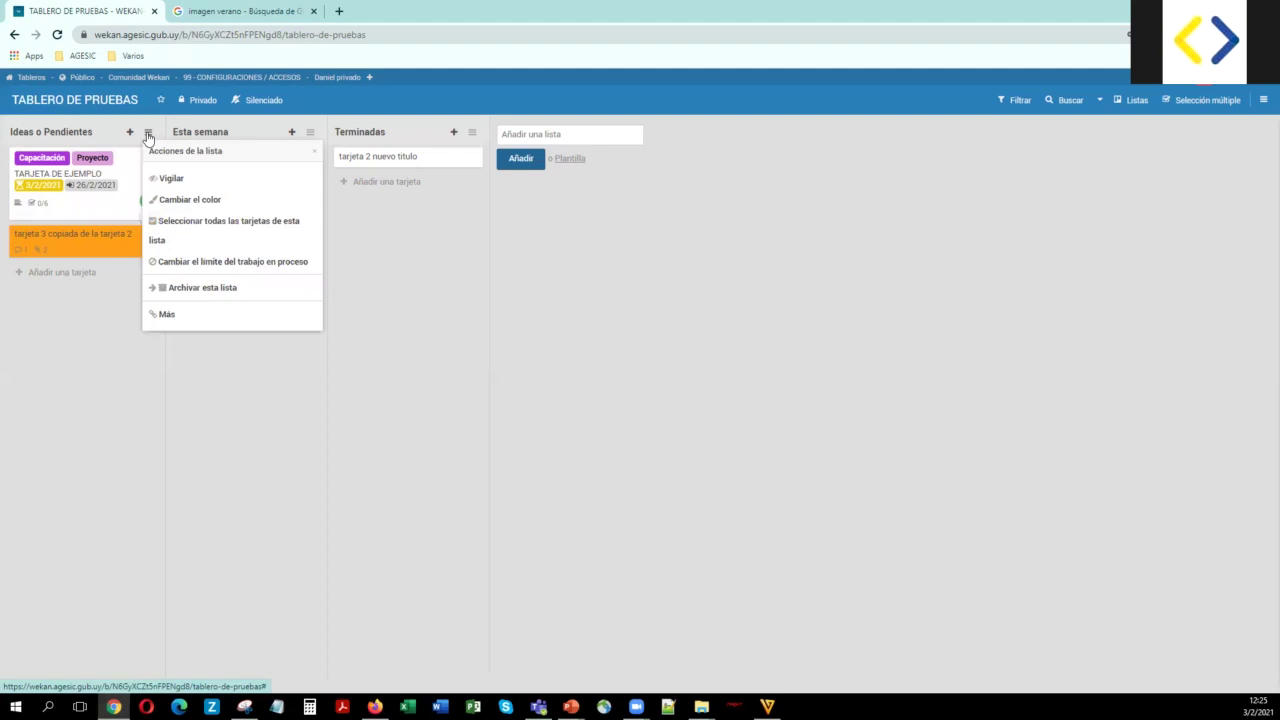
pyautogui.click(161, 201)
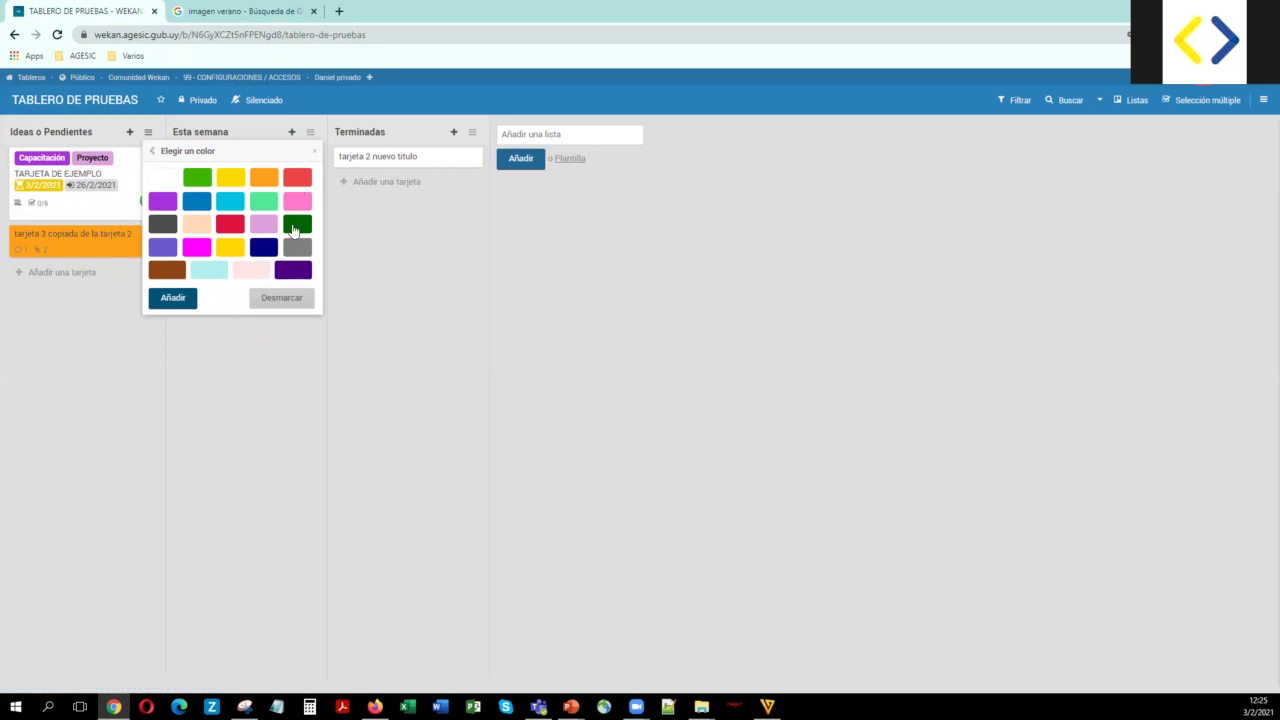
pyautogui.click(184, 298)
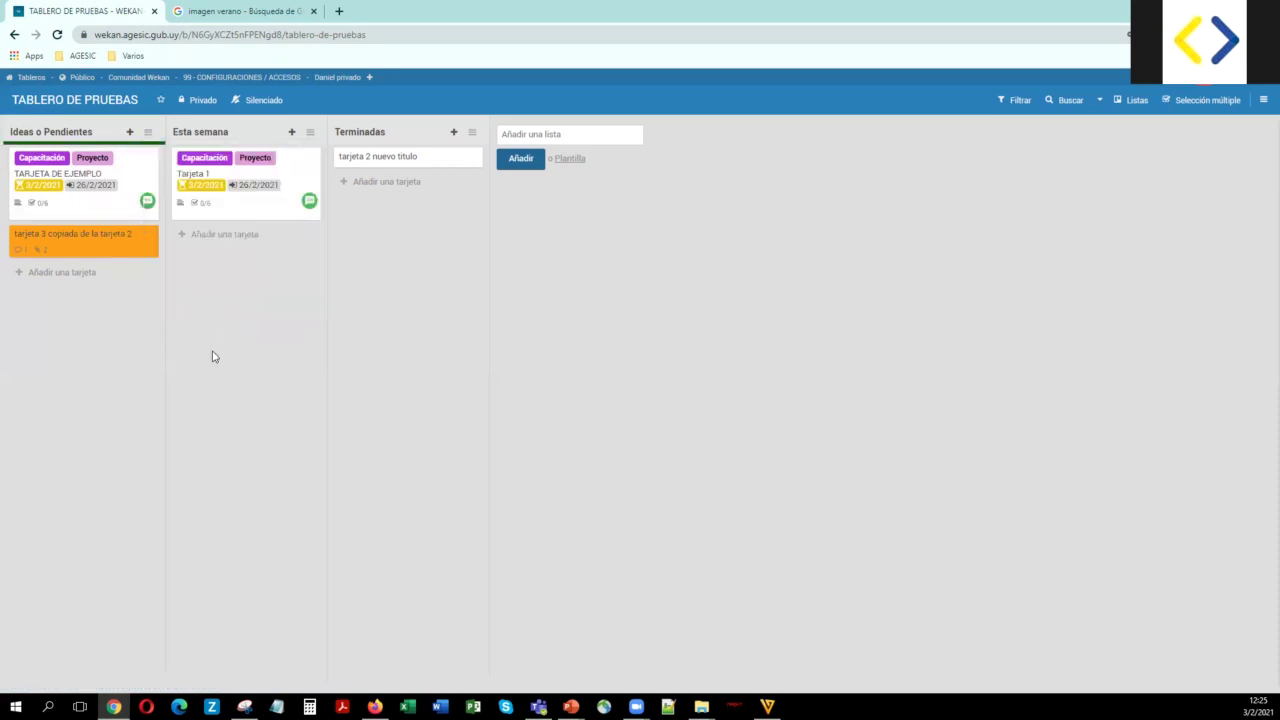
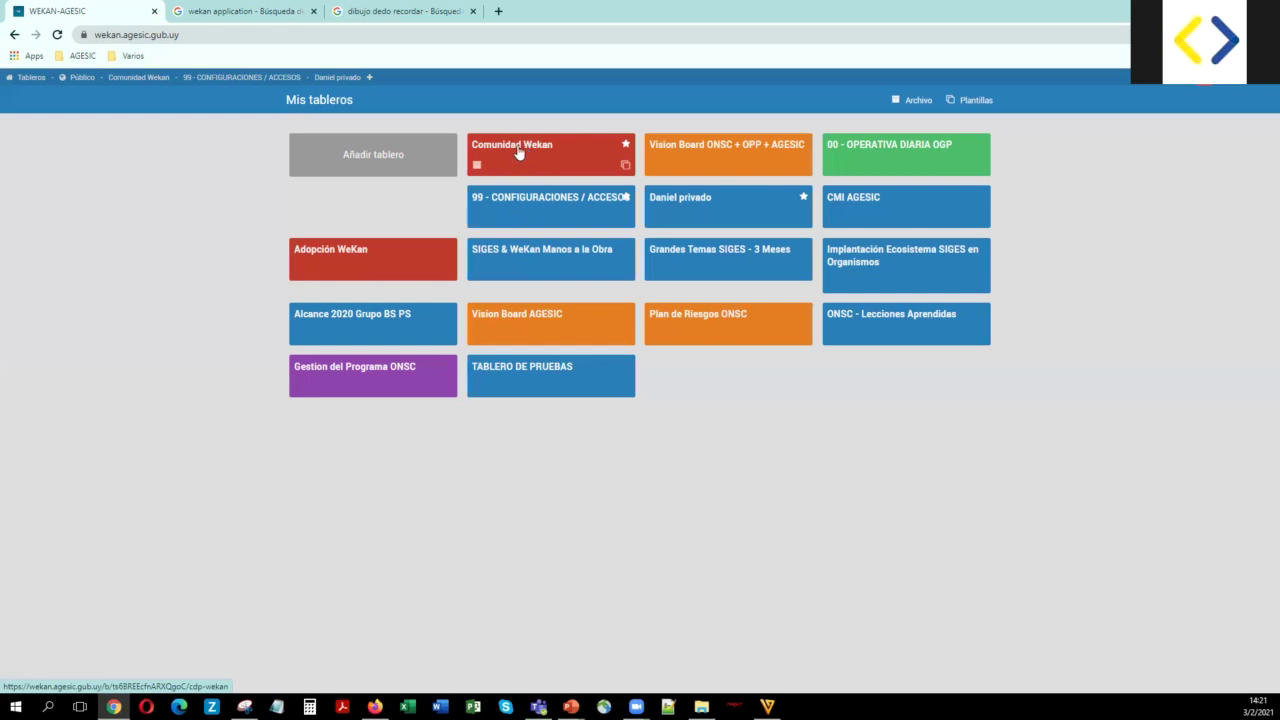
# Step: Look through the "Comunidad Wekan" board, including the launch event card with its attachments, and return to the boards overview
pyautogui.click(518, 152)
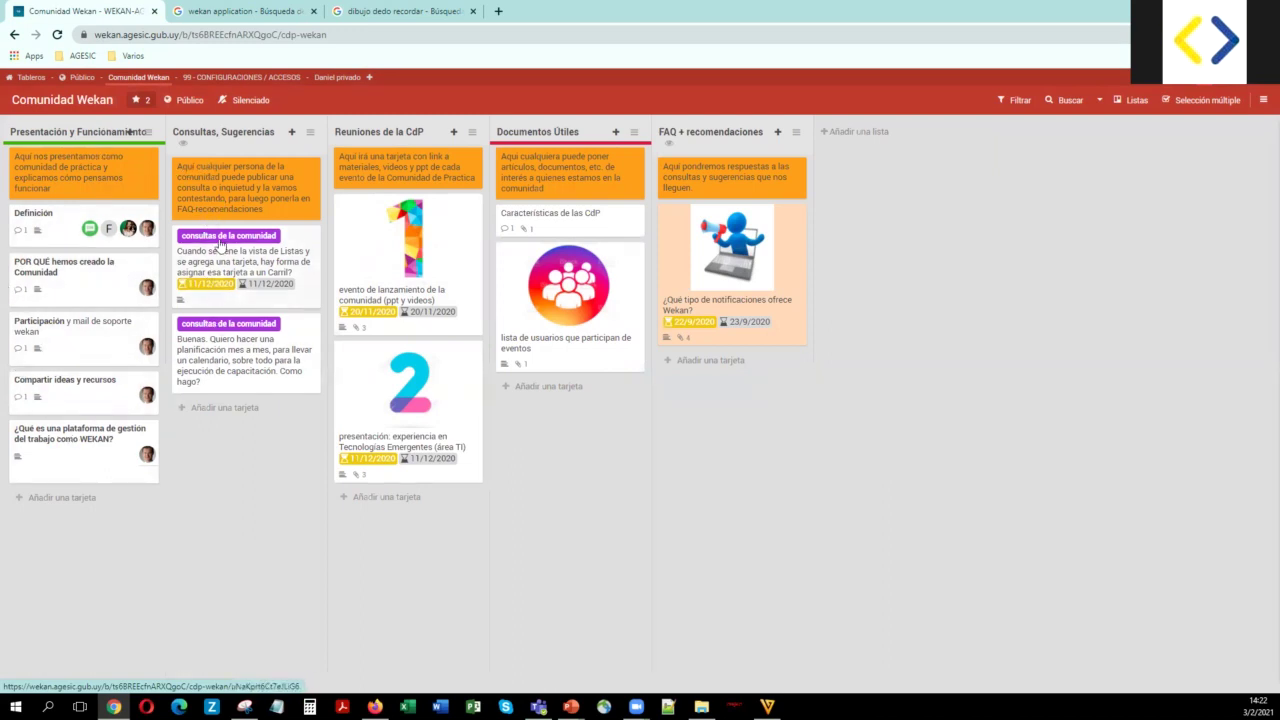
pyautogui.click(183, 414)
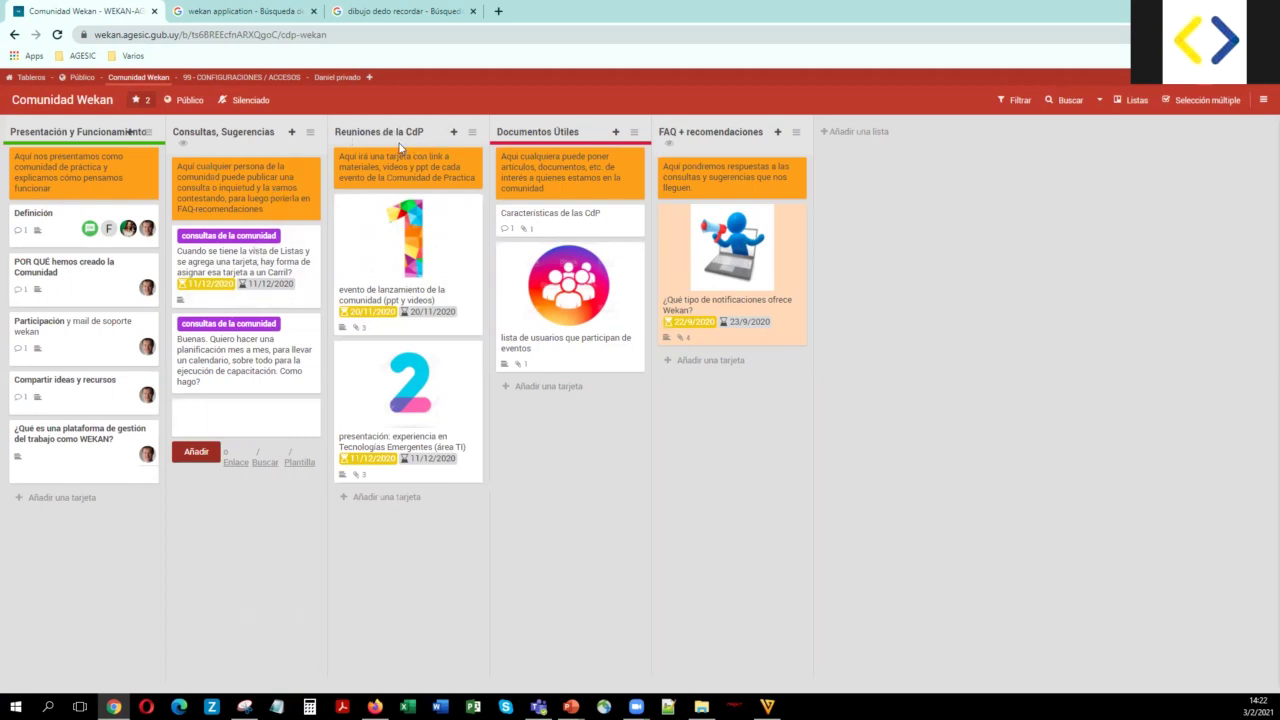
pyautogui.click(365, 248)
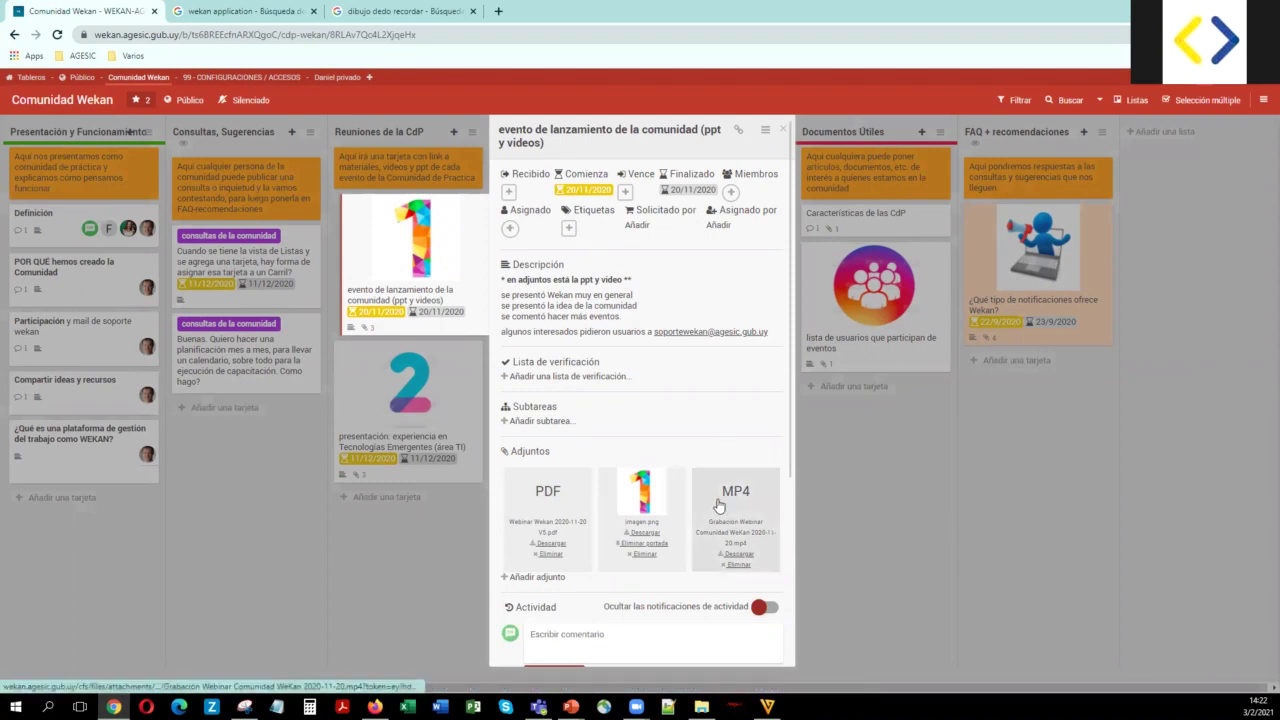
pyautogui.click(388, 547)
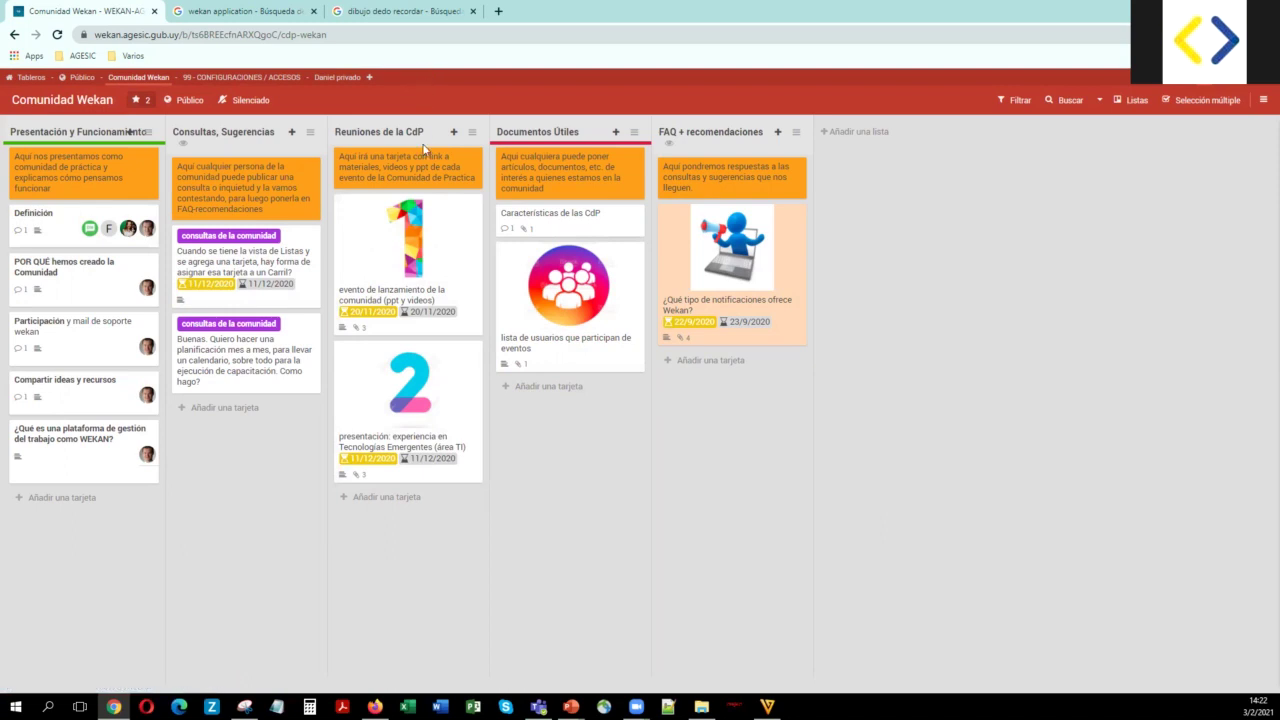
pyautogui.click(31, 78)
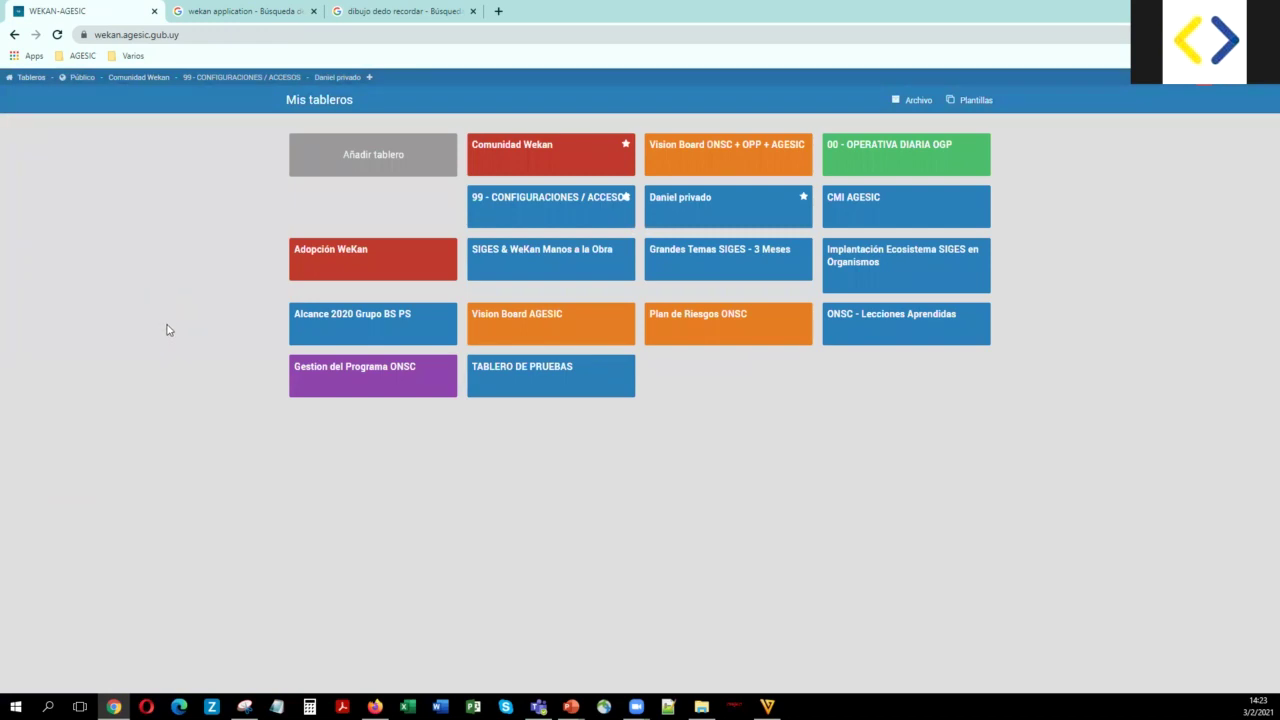
# Step: On the "Adopción WeKan" board, move "armar videos para promover mejor uso de Wekan" to "Temas trabajando" and back, and return to the boards overview
pyautogui.click(367, 265)
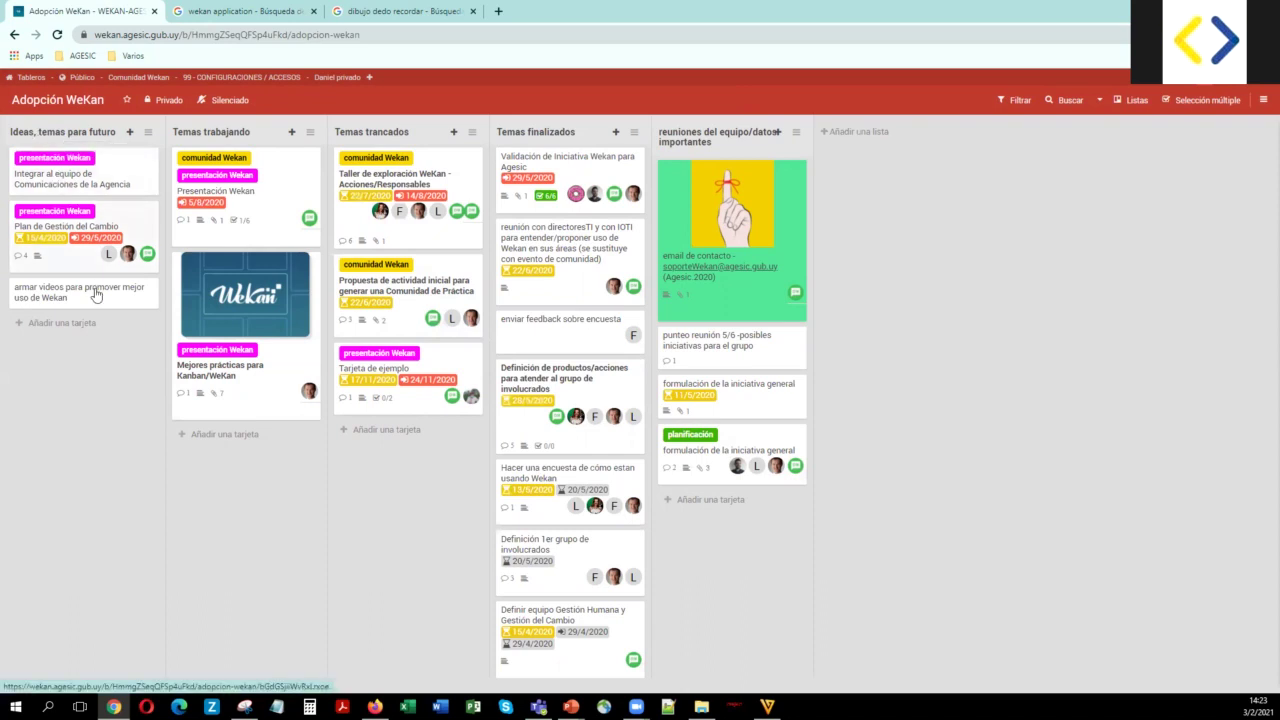
pyautogui.moveTo(62, 296); pyautogui.dragTo(241, 458)
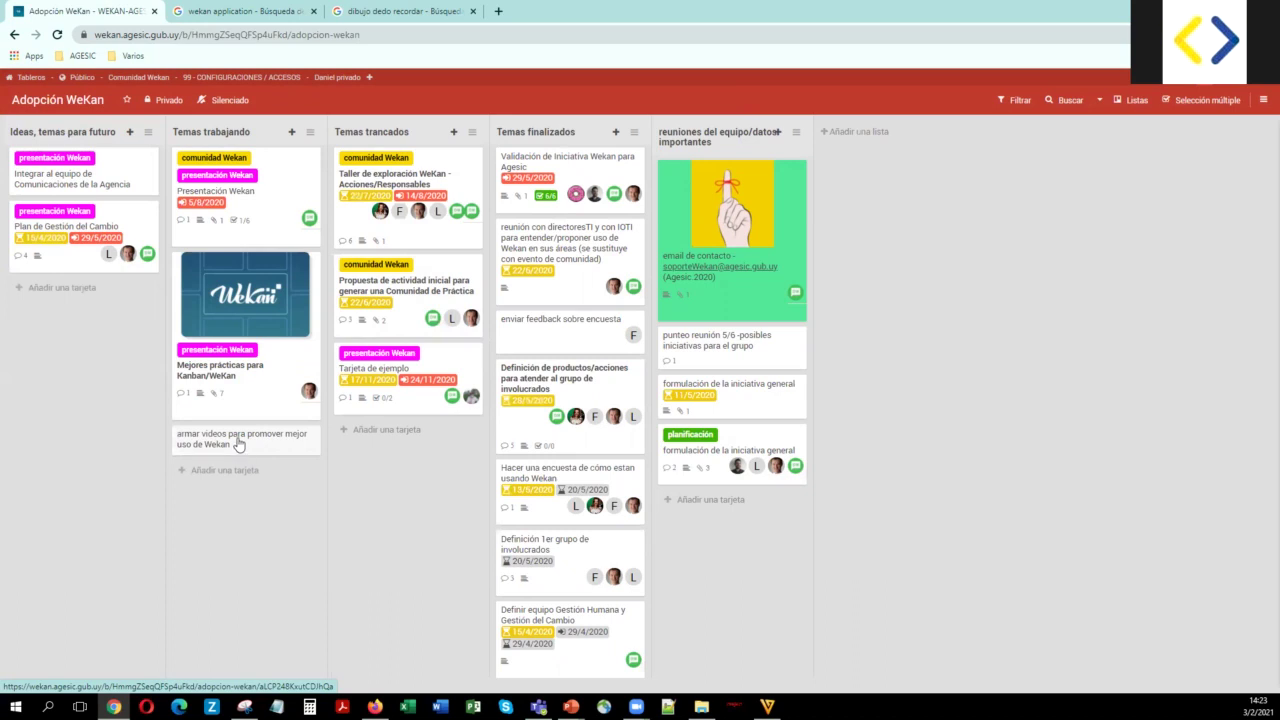
pyautogui.moveTo(238, 444); pyautogui.dragTo(106, 354)
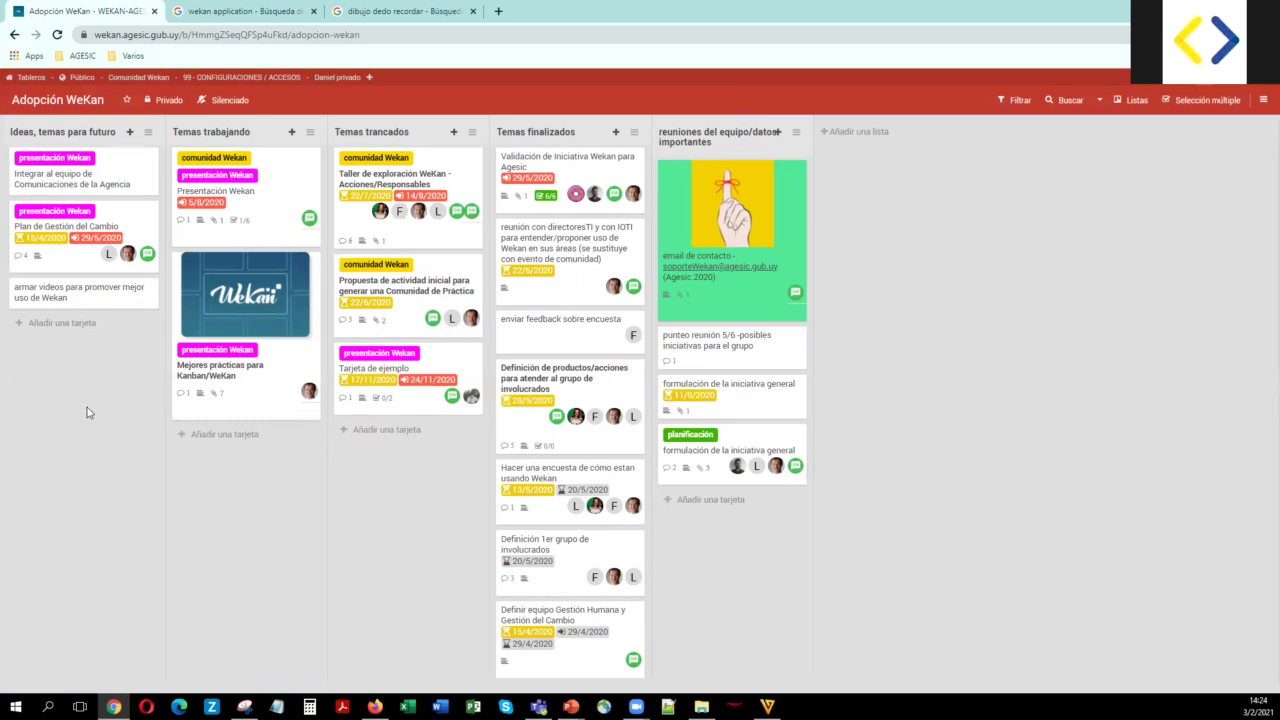
pyautogui.click(30, 77)
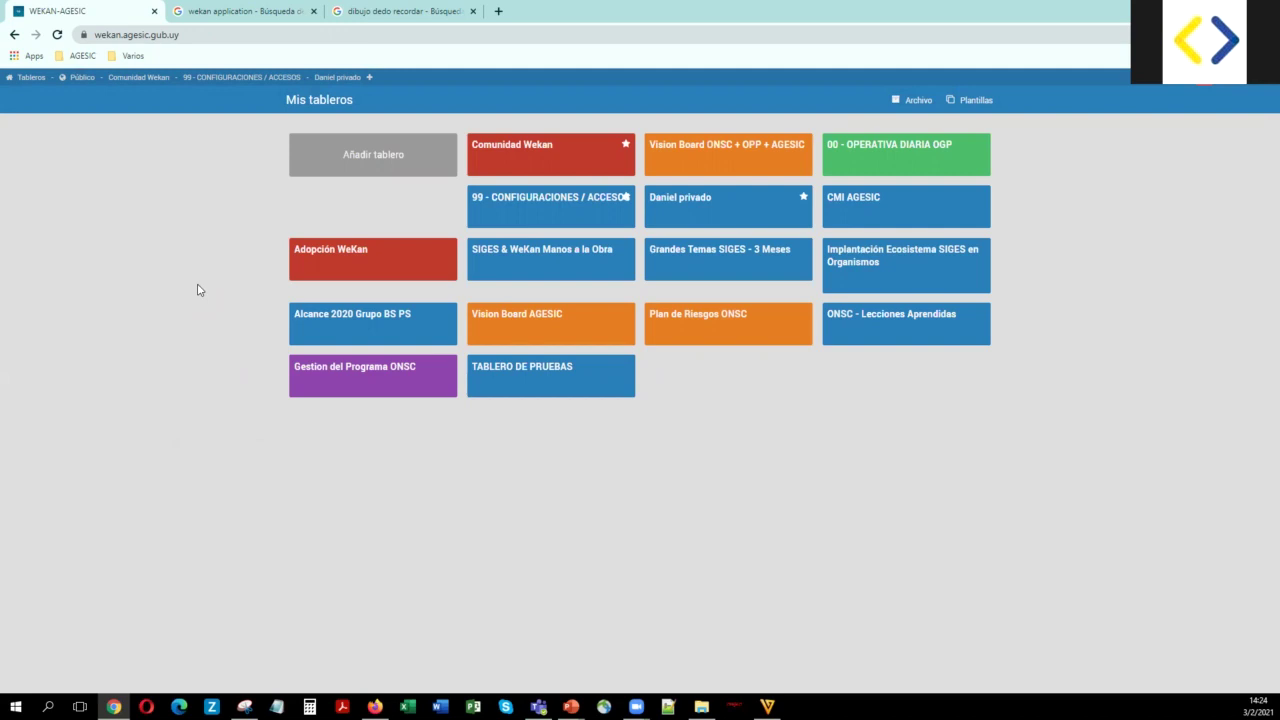
# Step: View the lists of the "Vision Board AGESIC" board and return to the boards overview
pyautogui.click(509, 329)
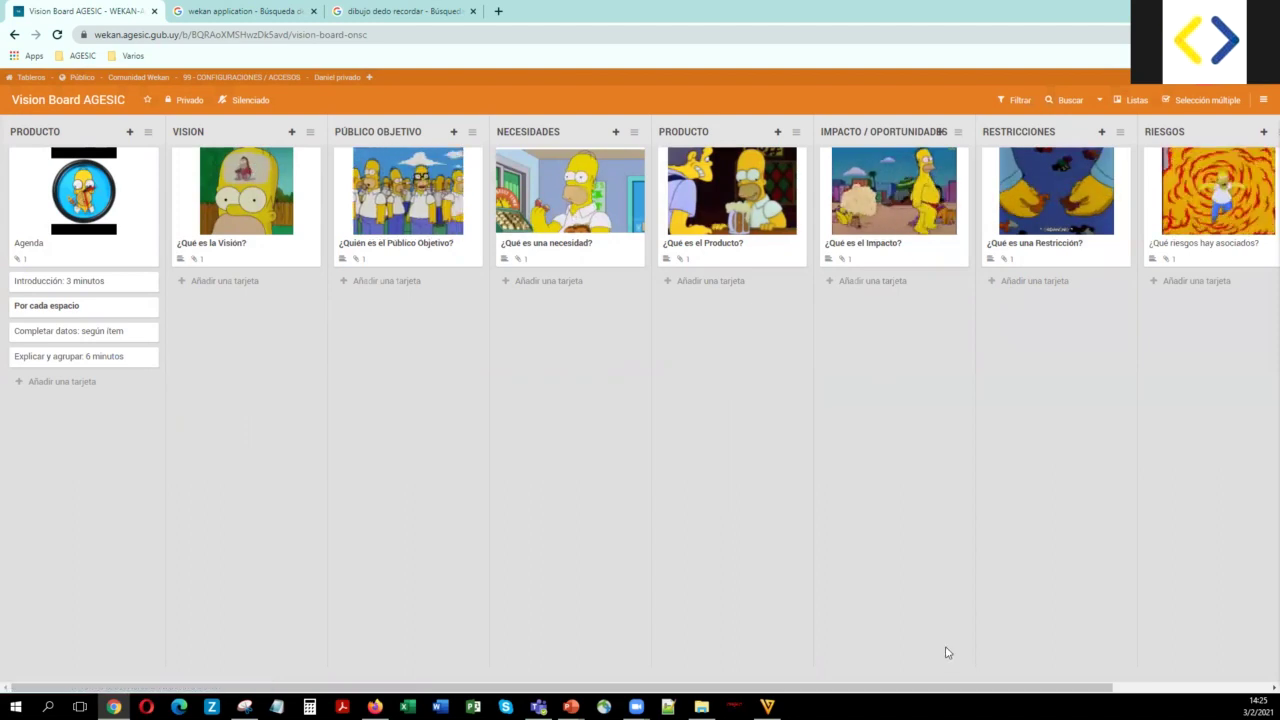
pyautogui.moveTo(957, 689)
pyautogui.mouseDown()
pyautogui.moveTo(1063, 682)
pyautogui.moveTo(949, 694)
pyautogui.mouseUp()
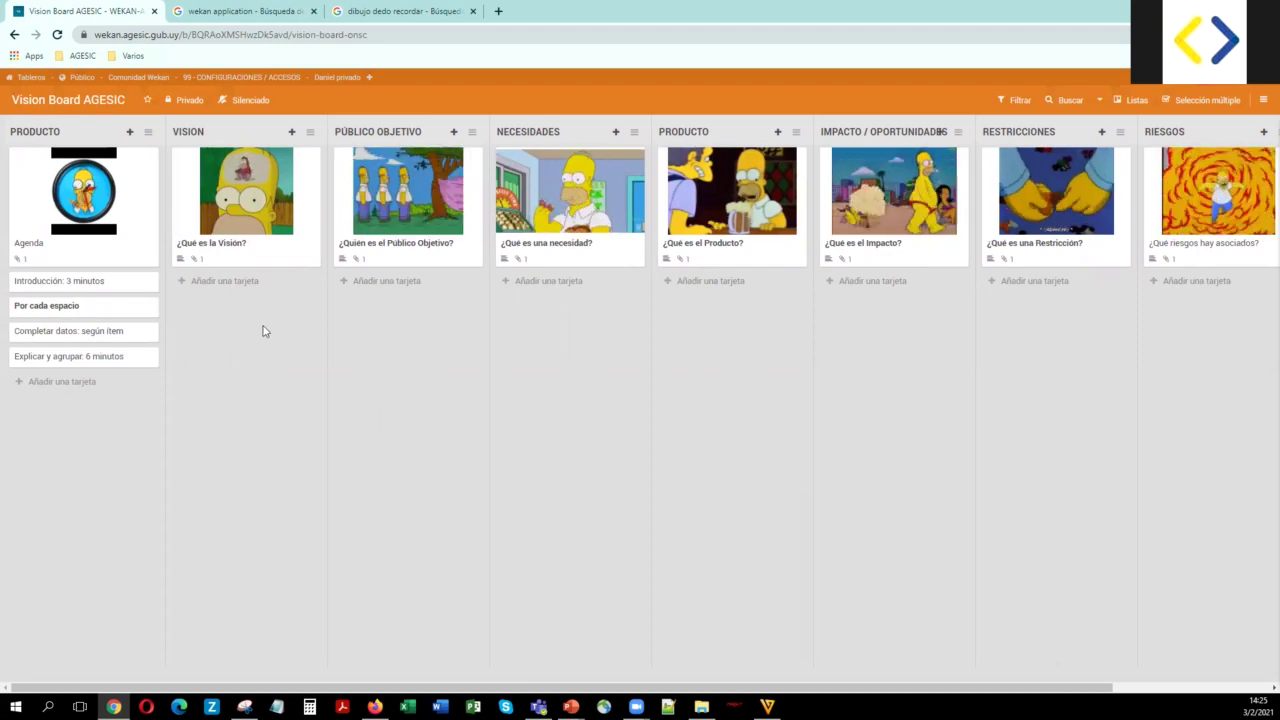
pyautogui.click(31, 78)
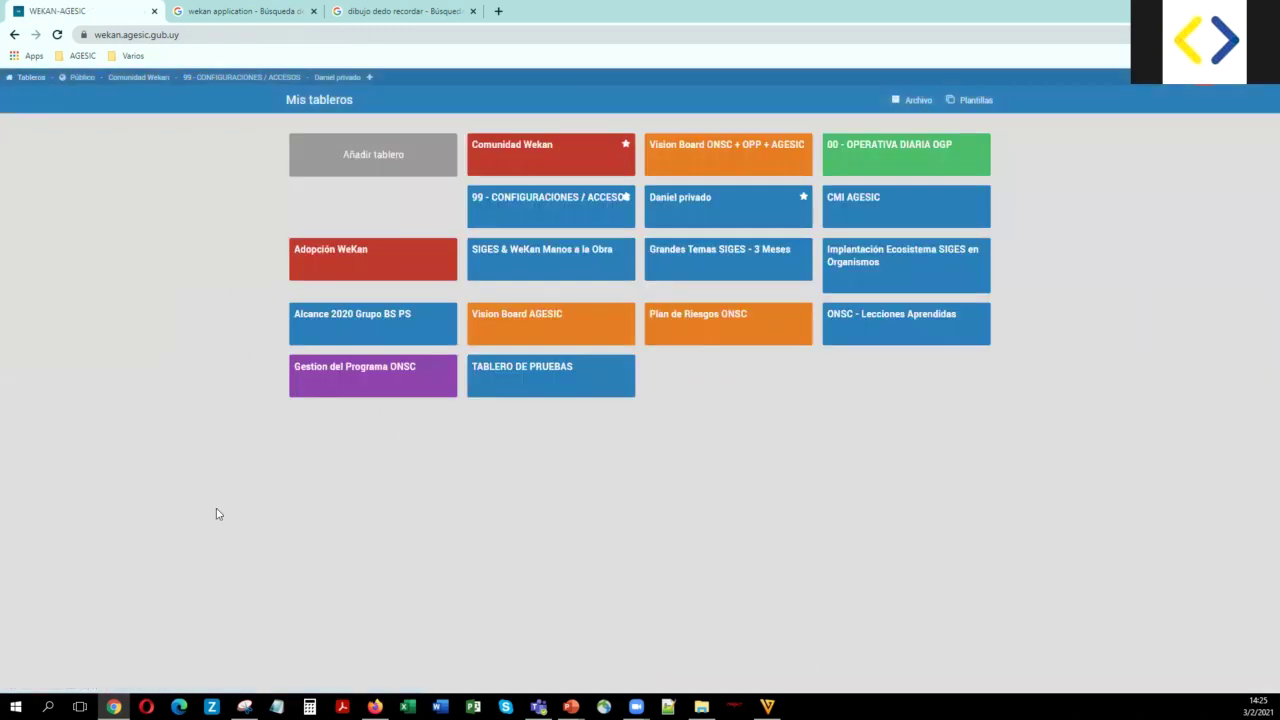